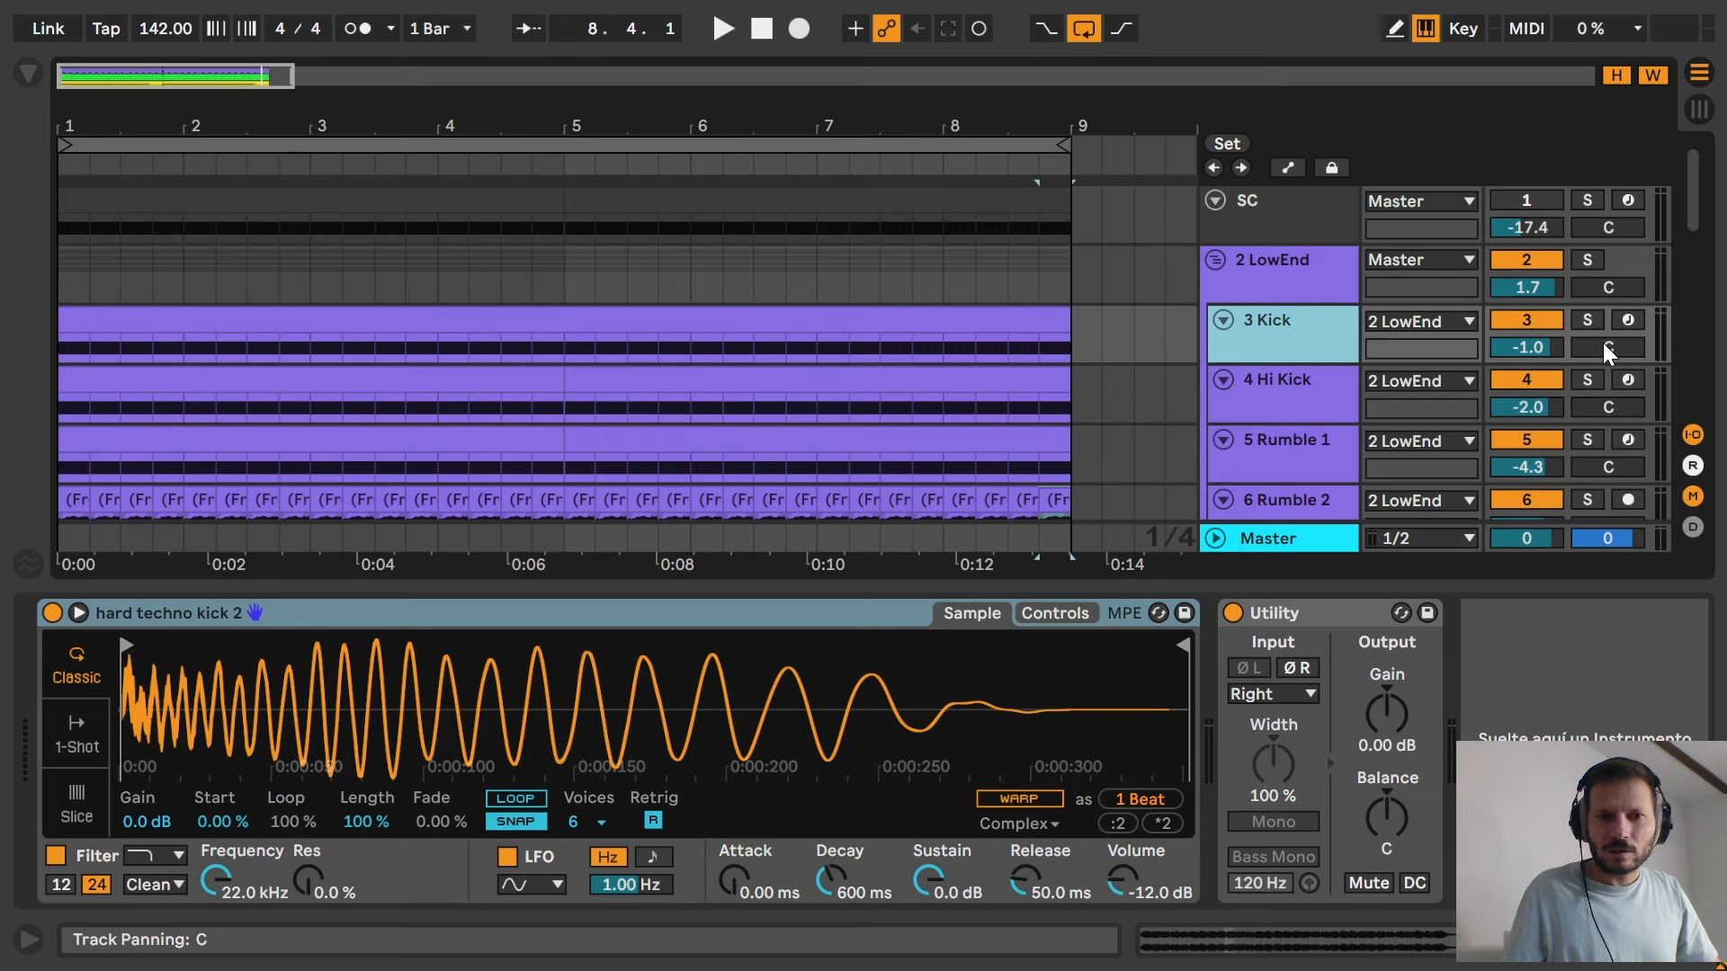
Show the Hi Kick track's device chain and examine its Utility, EQ Three, Overdrive and EQ Eight settings.
left_click(1332, 403)
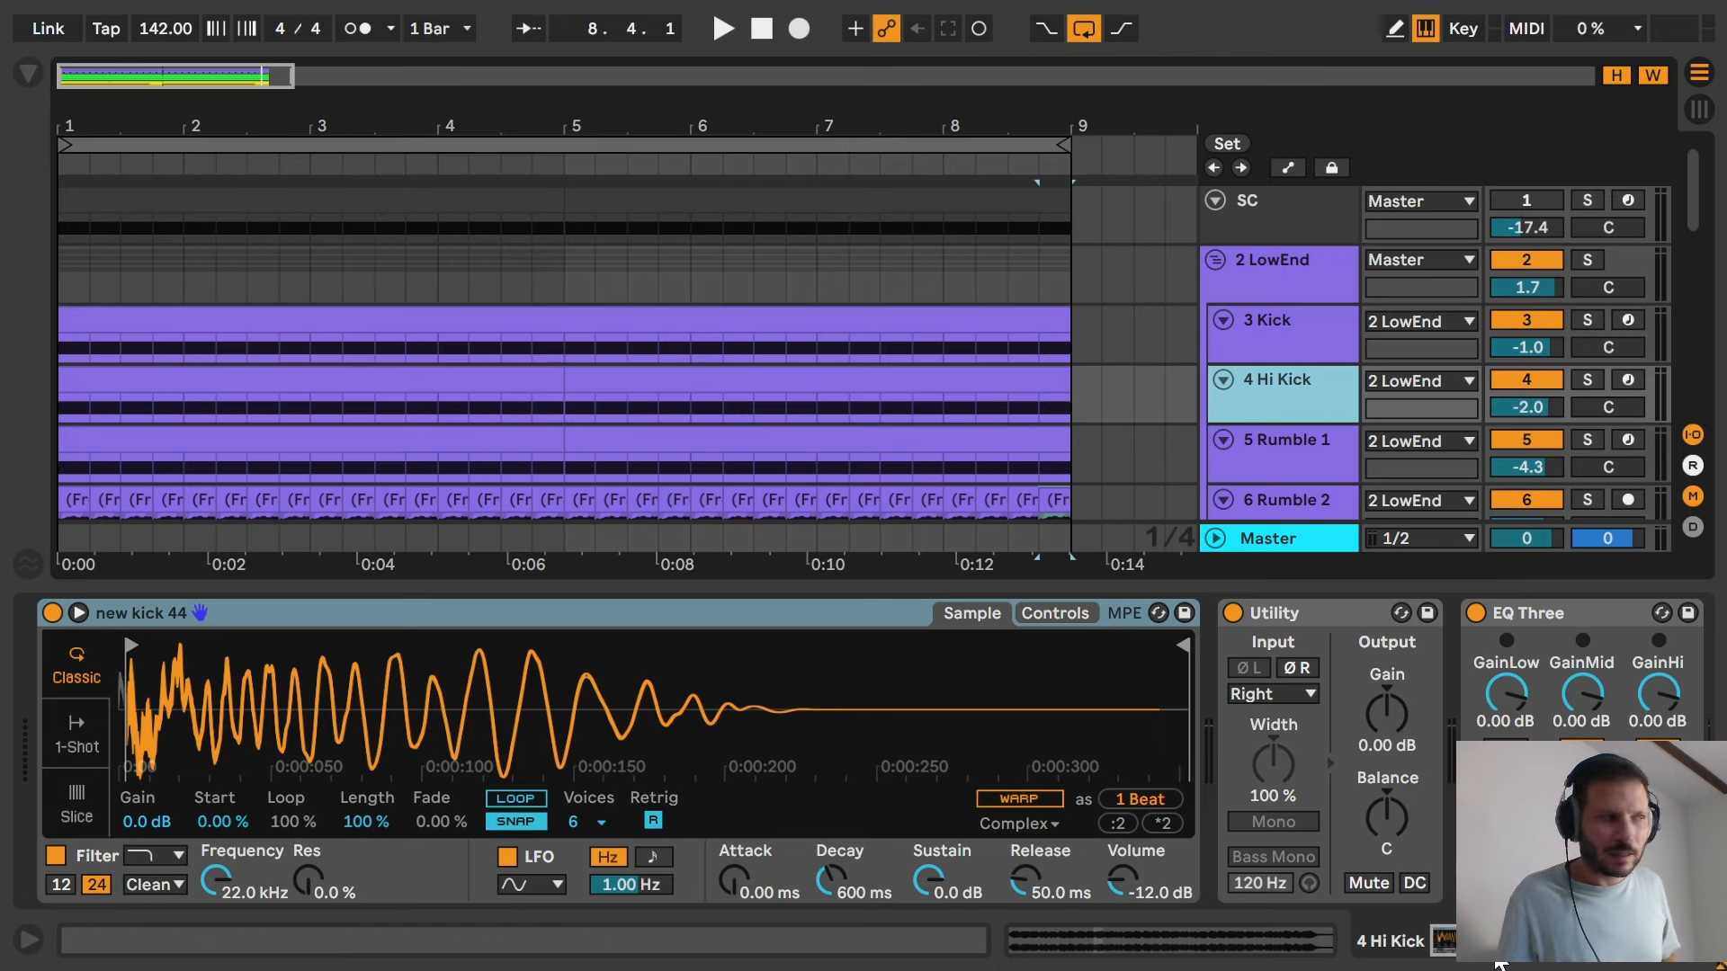
scroll(1083, 662, "right", 10)
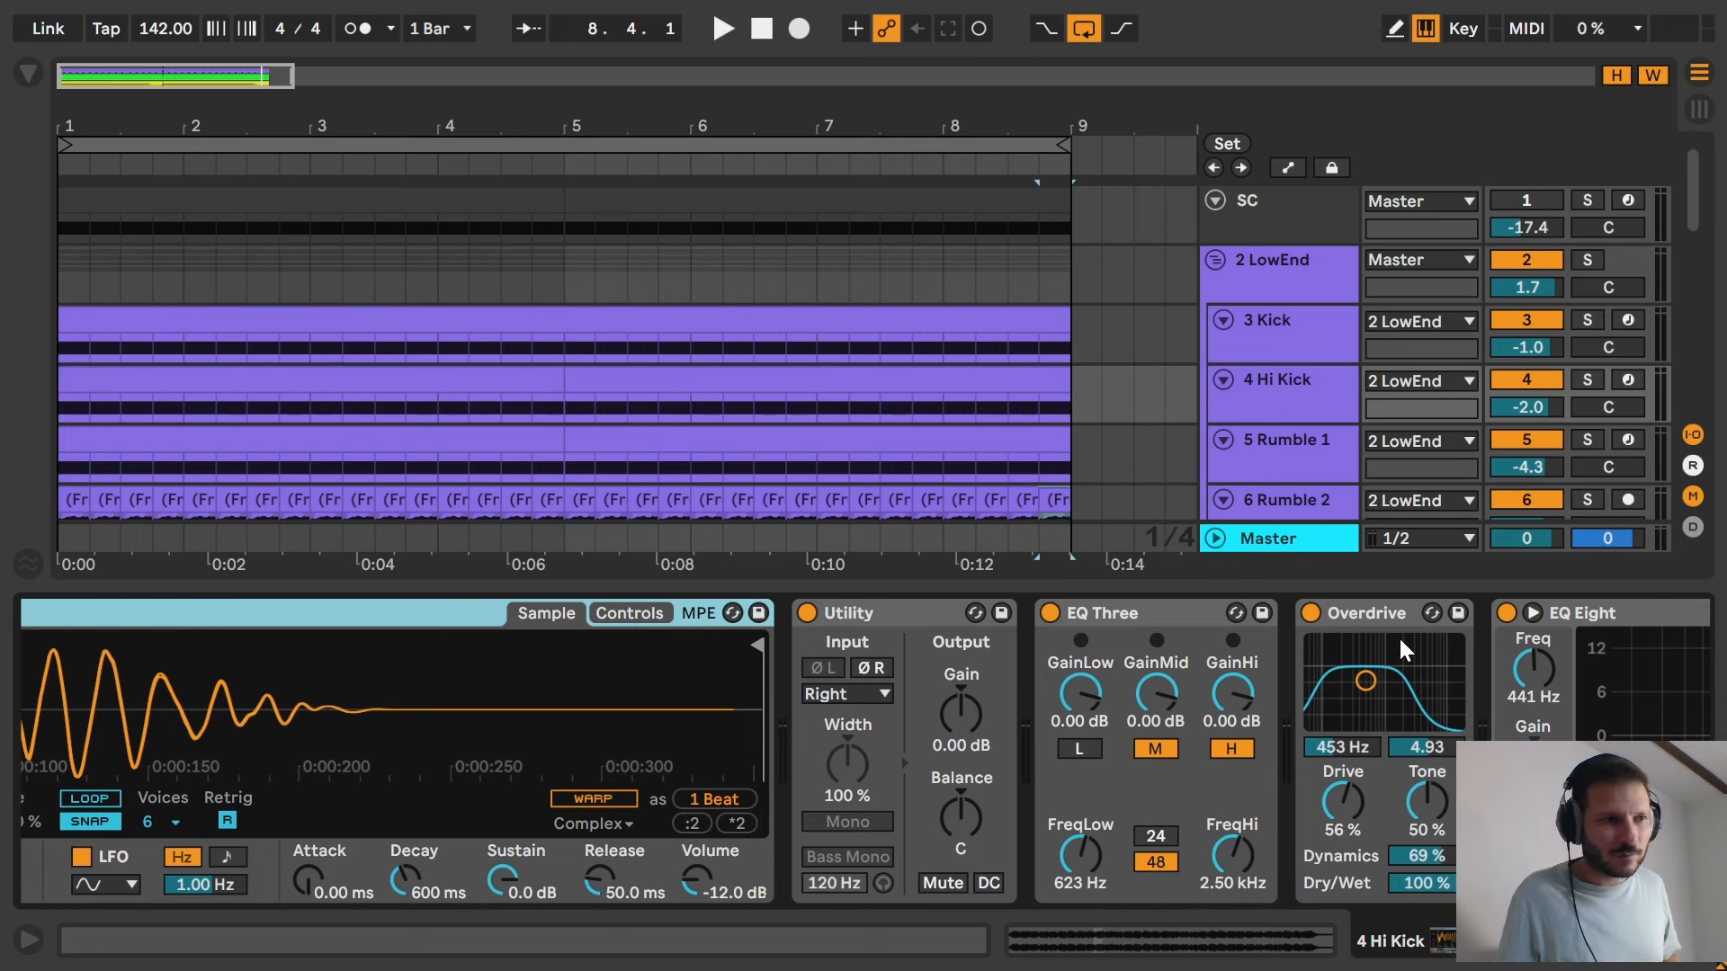
scroll(1454, 850, "right", 15)
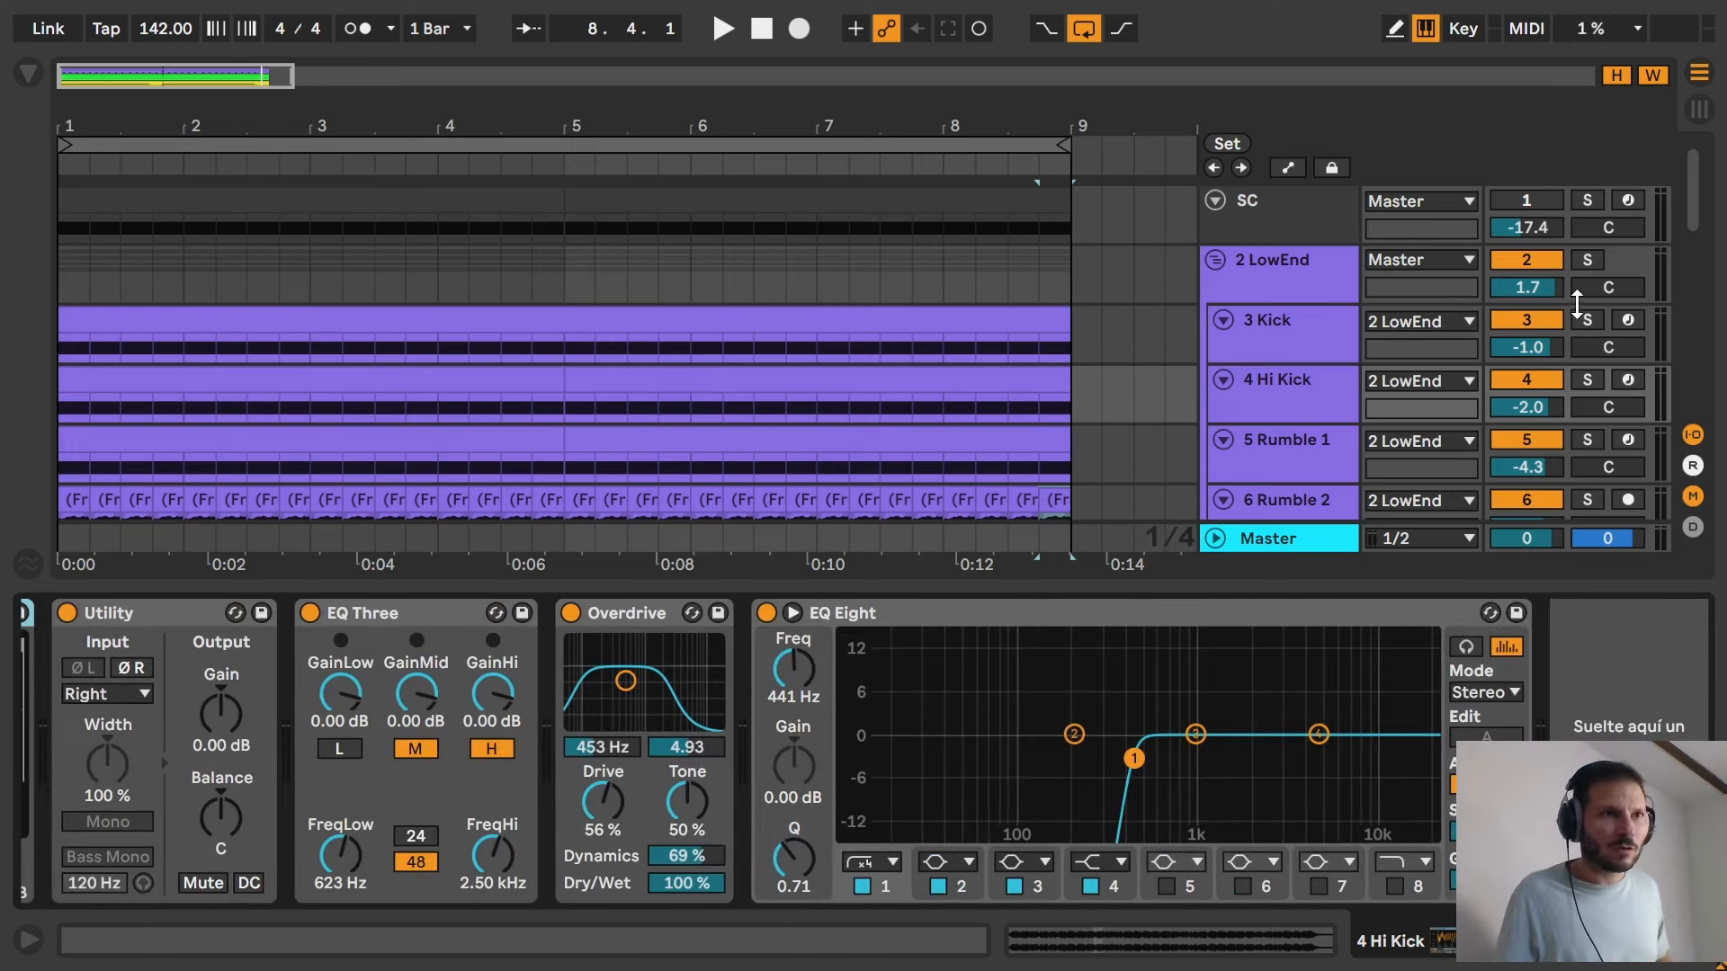
Play the loop with Kick soloed, switch the solo to Hi Kick, and finish by hearing both tracks soloed together.
left_click(1587, 379)
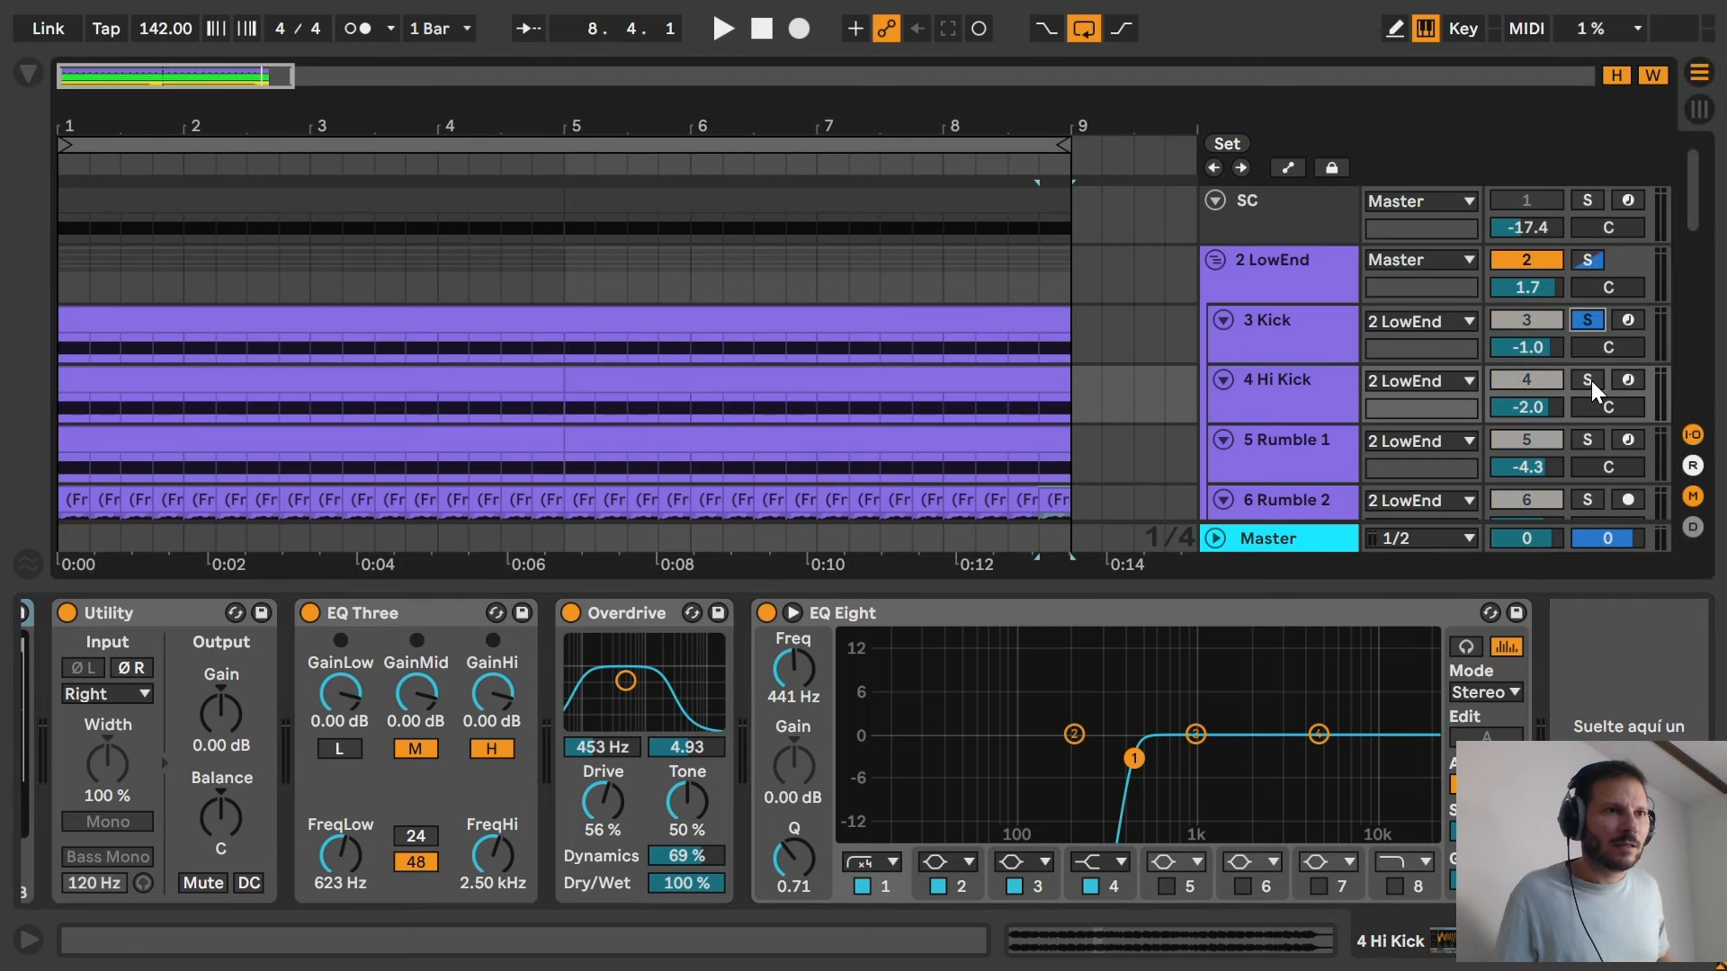
left_click(1586, 319)
key("space")
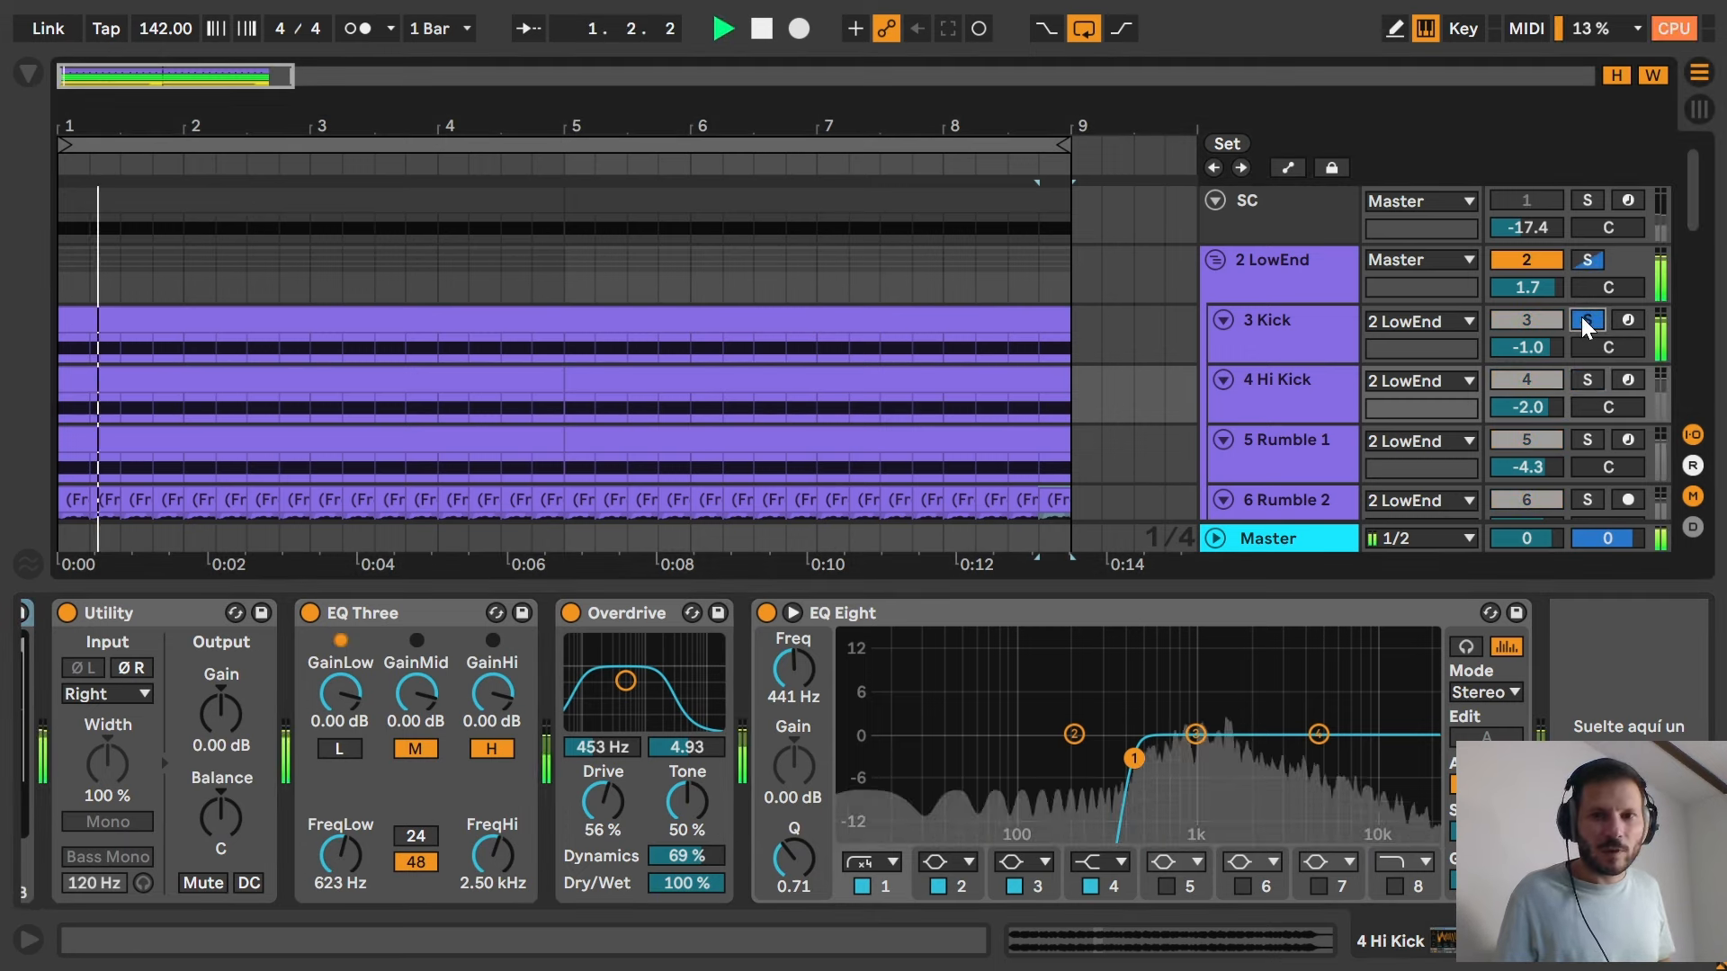
left_click(1586, 378)
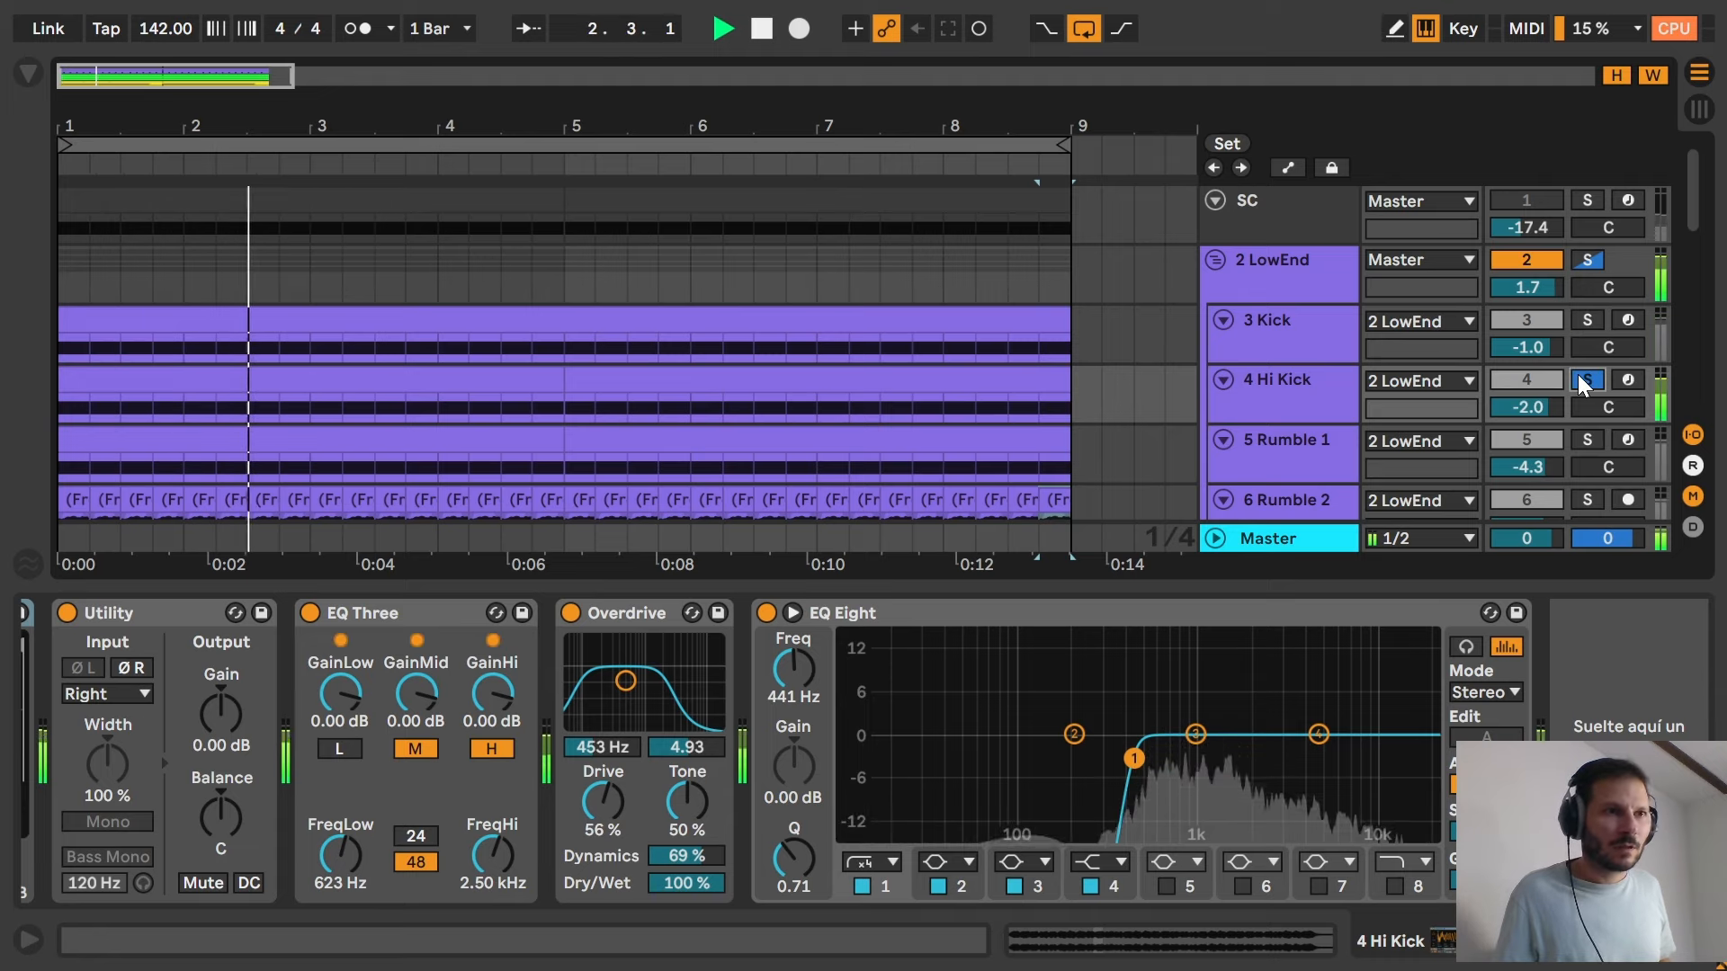
left_click(1588, 320, "ctrl")
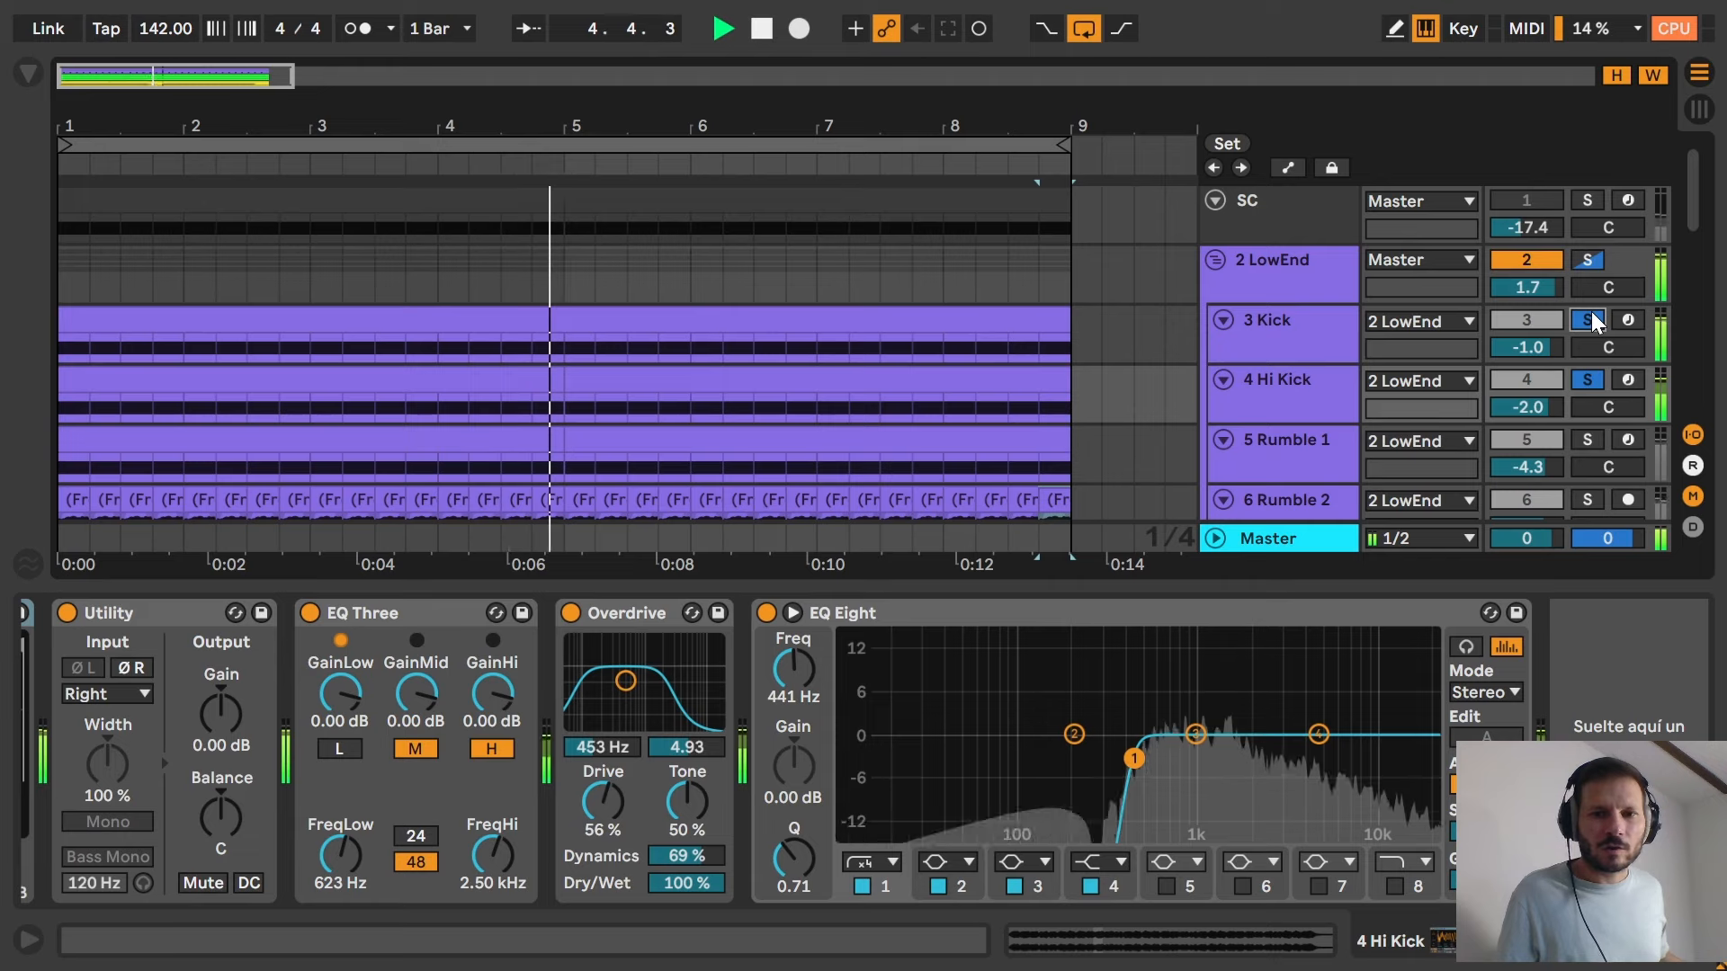
key("space")
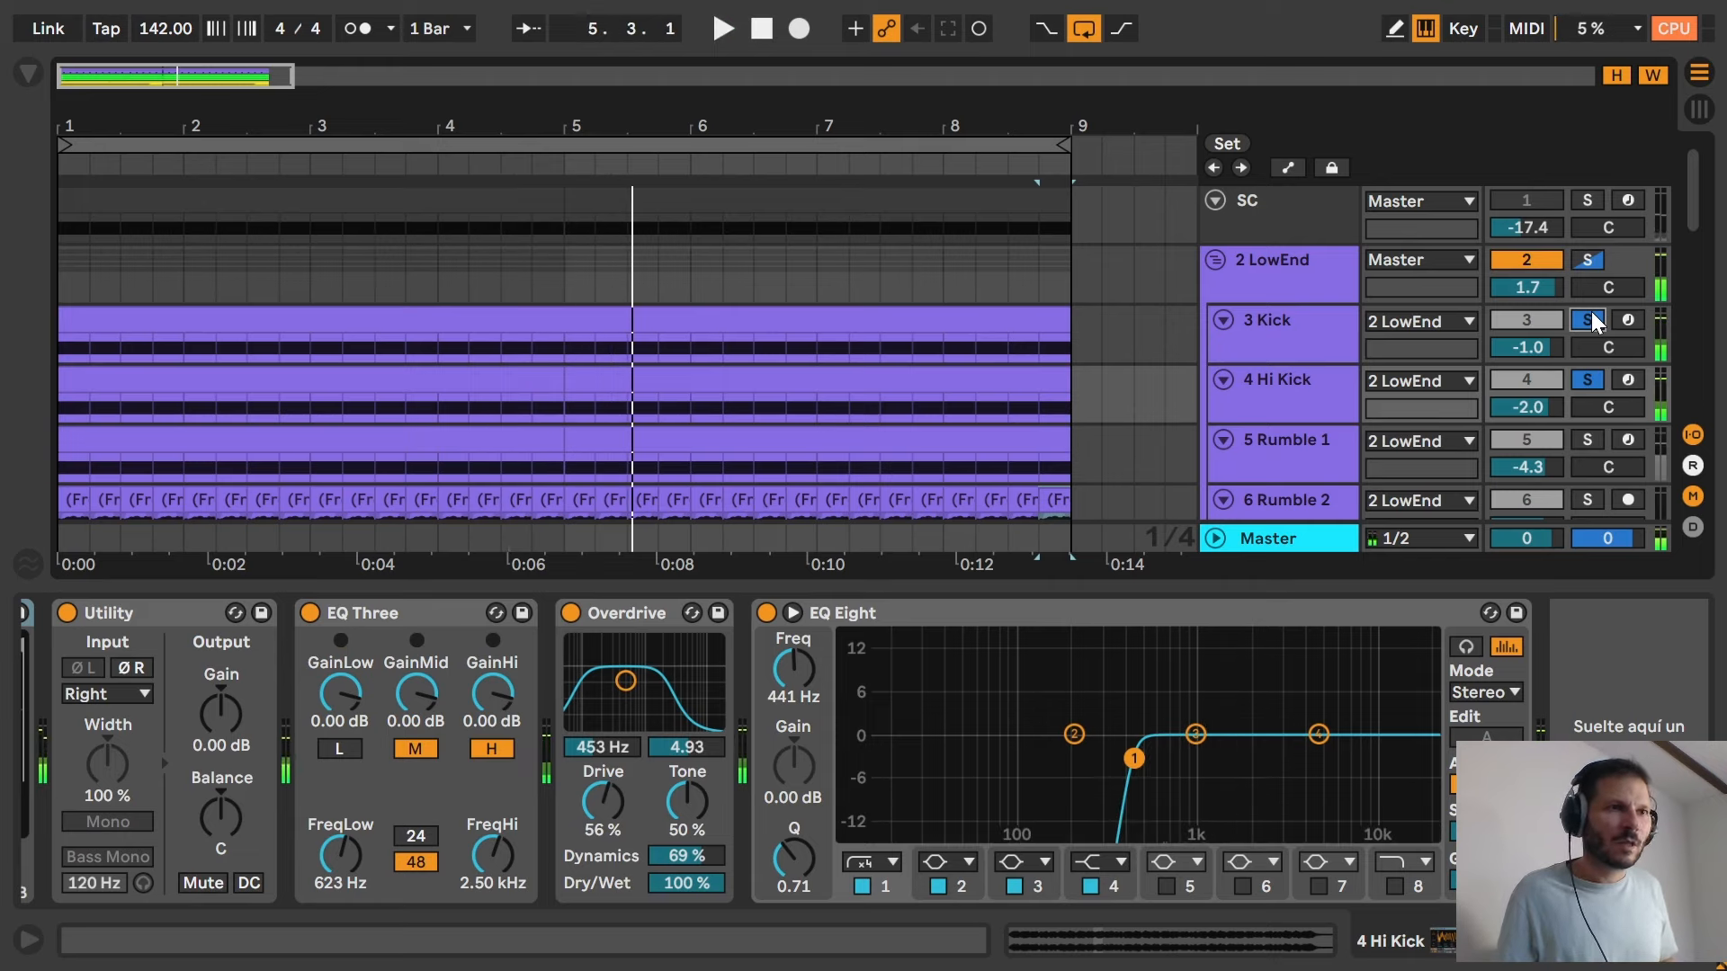
Examine the Rumble 1 device chain from Arpeggiator and sampler through Reverb, Amp, Auto Filter and Compressor to EQ Eight.
scroll(1083, 442, "down", 1)
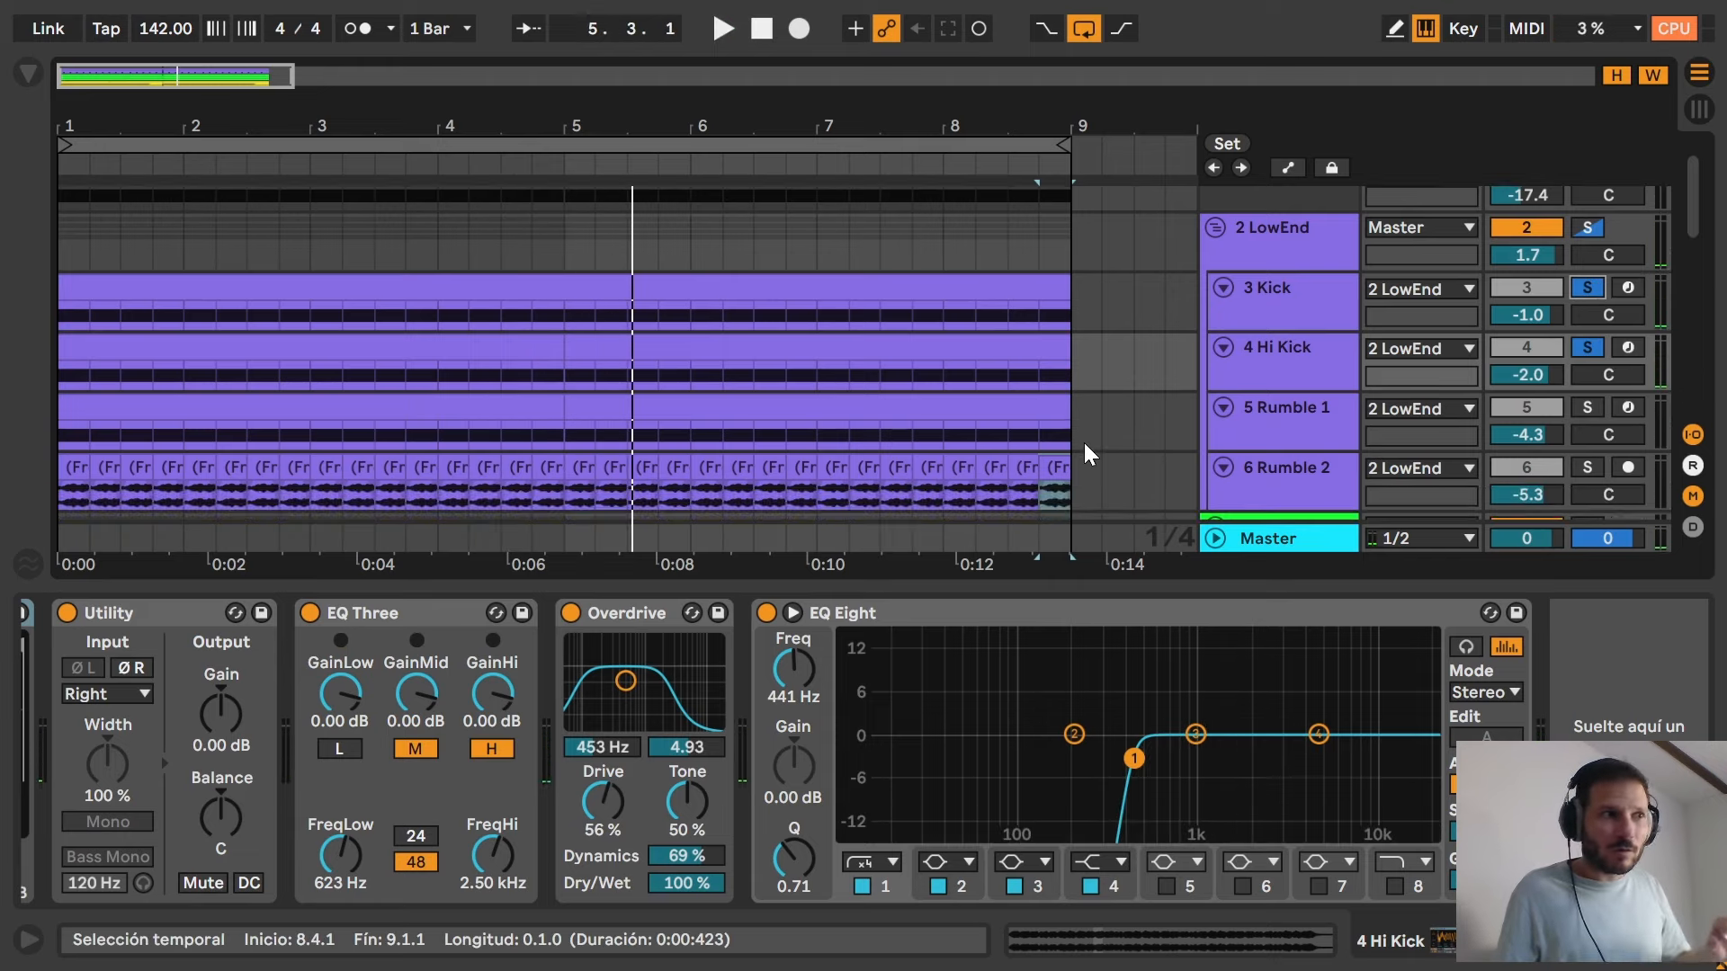
left_click(1265, 428)
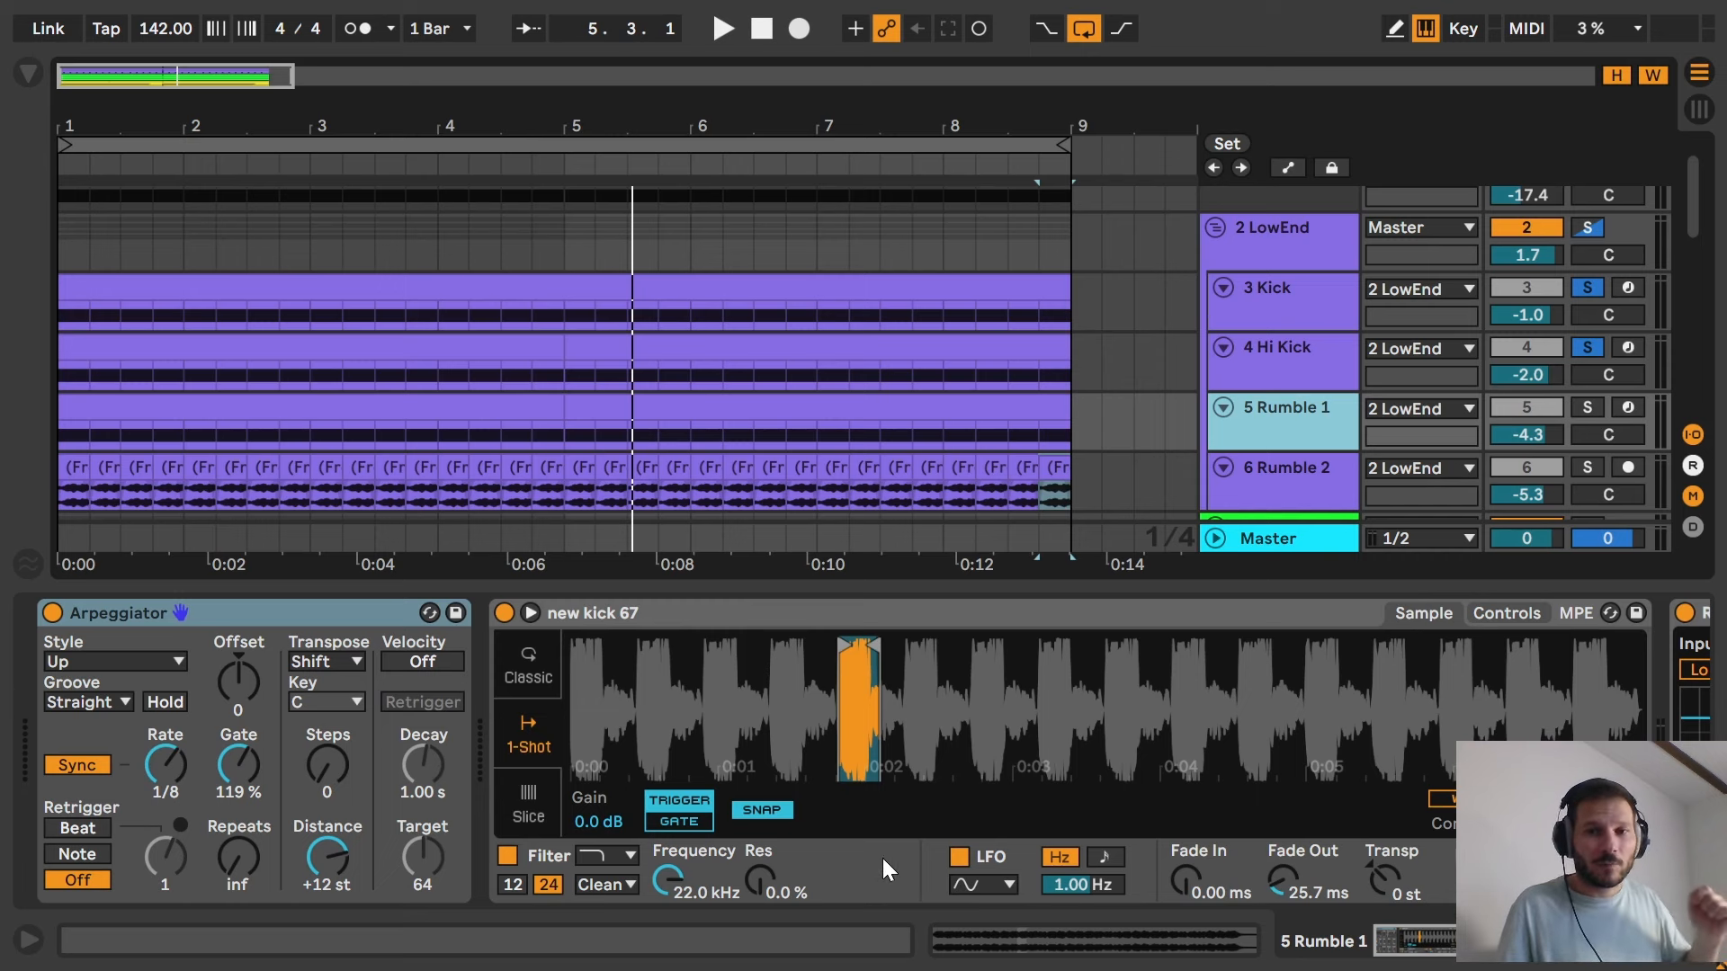
left_click_drag(1406, 942, 1479, 966)
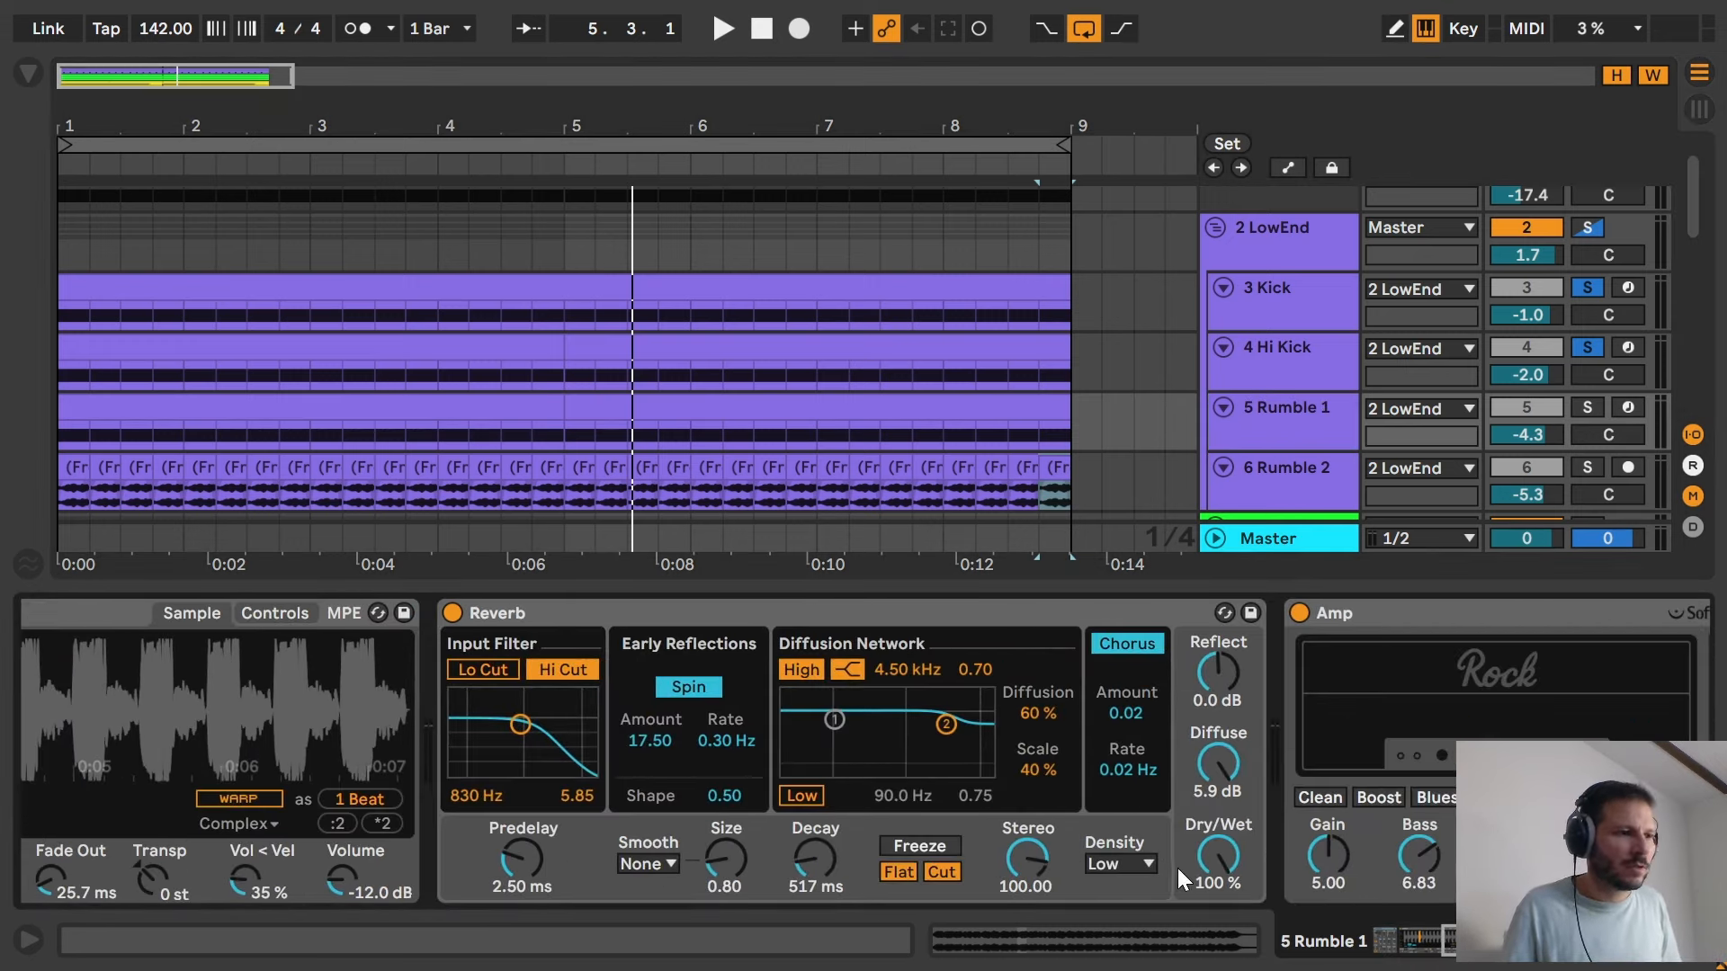
left_click_drag(1485, 964, 1512, 965)
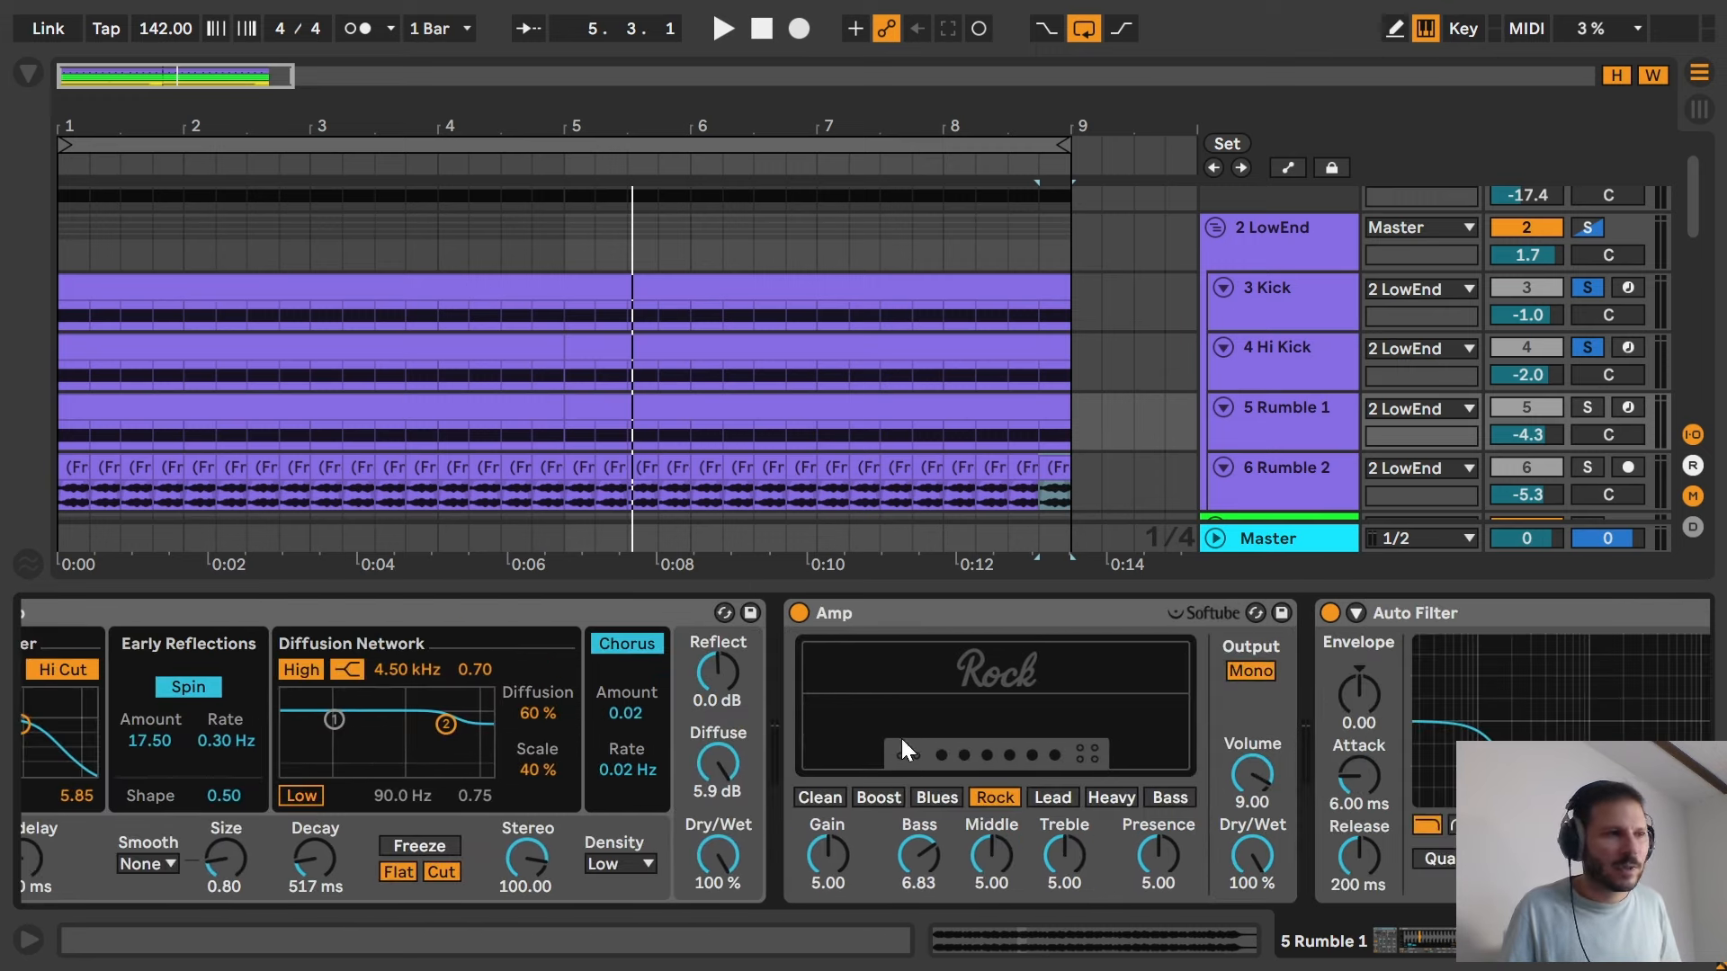
left_click(1515, 961)
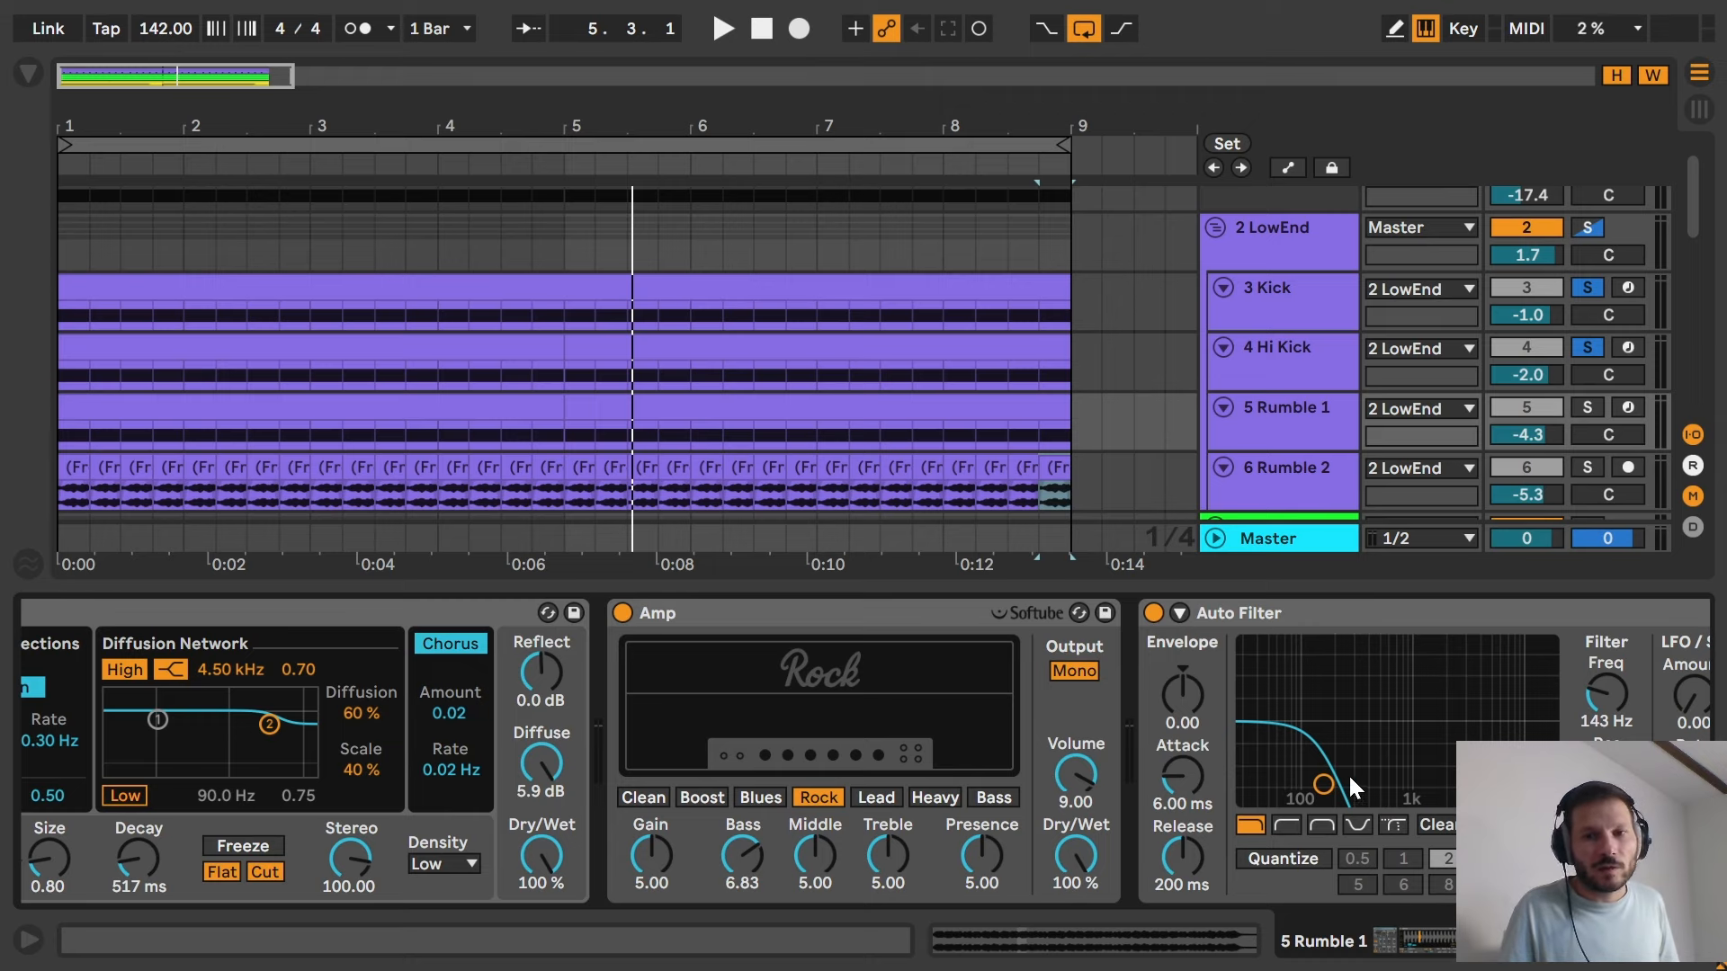
scroll(863, 751, "right", 10)
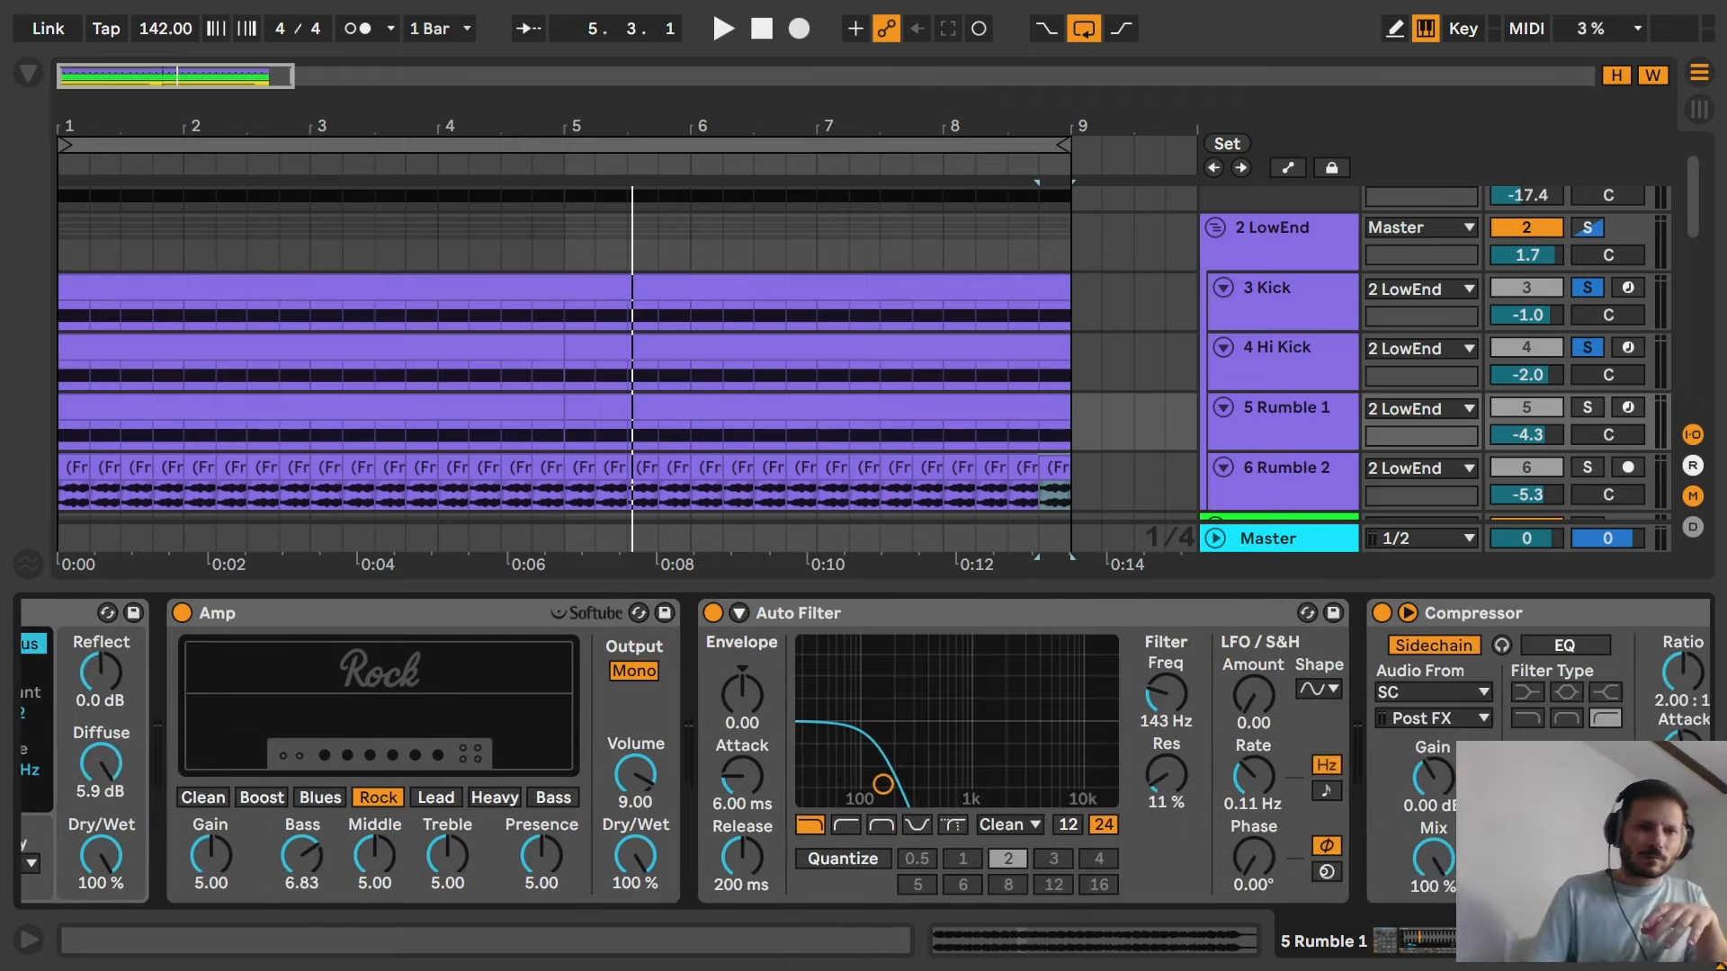
scroll(864, 751, "right", 8)
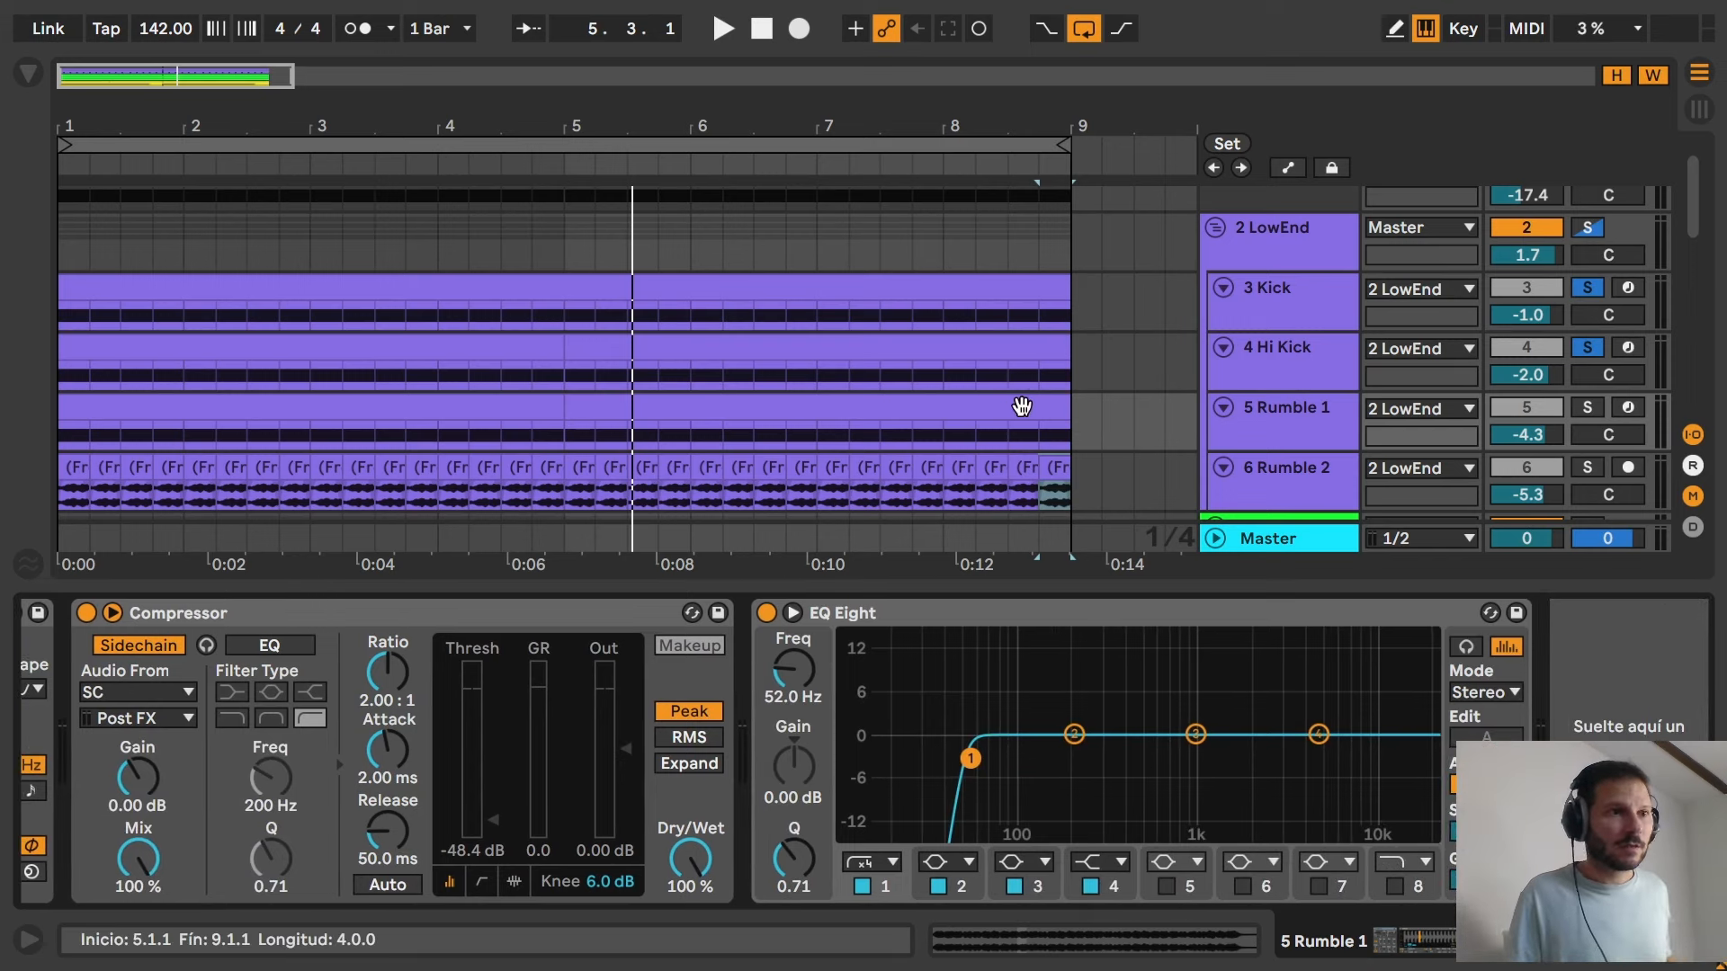
Examine the Rumble 2 device chain: Auto Filter, Drum Buss, sidechain Compressor and EQ Eight.
left_click(1241, 479)
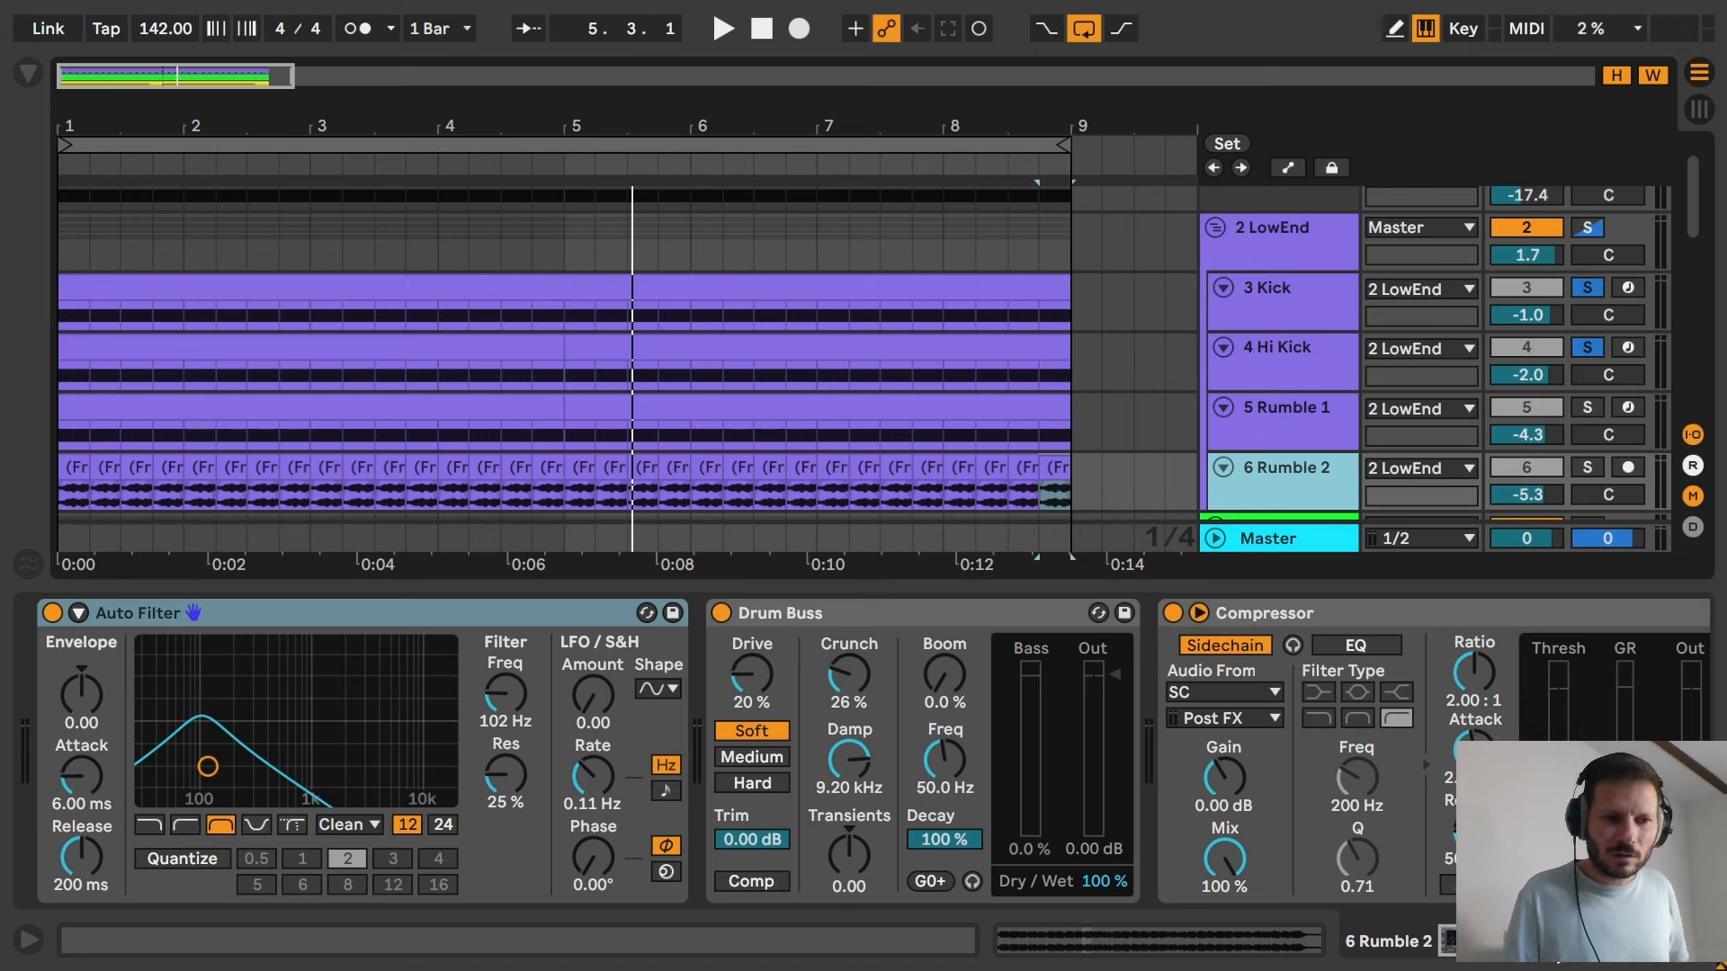
scroll(1529, 854, "right", 5)
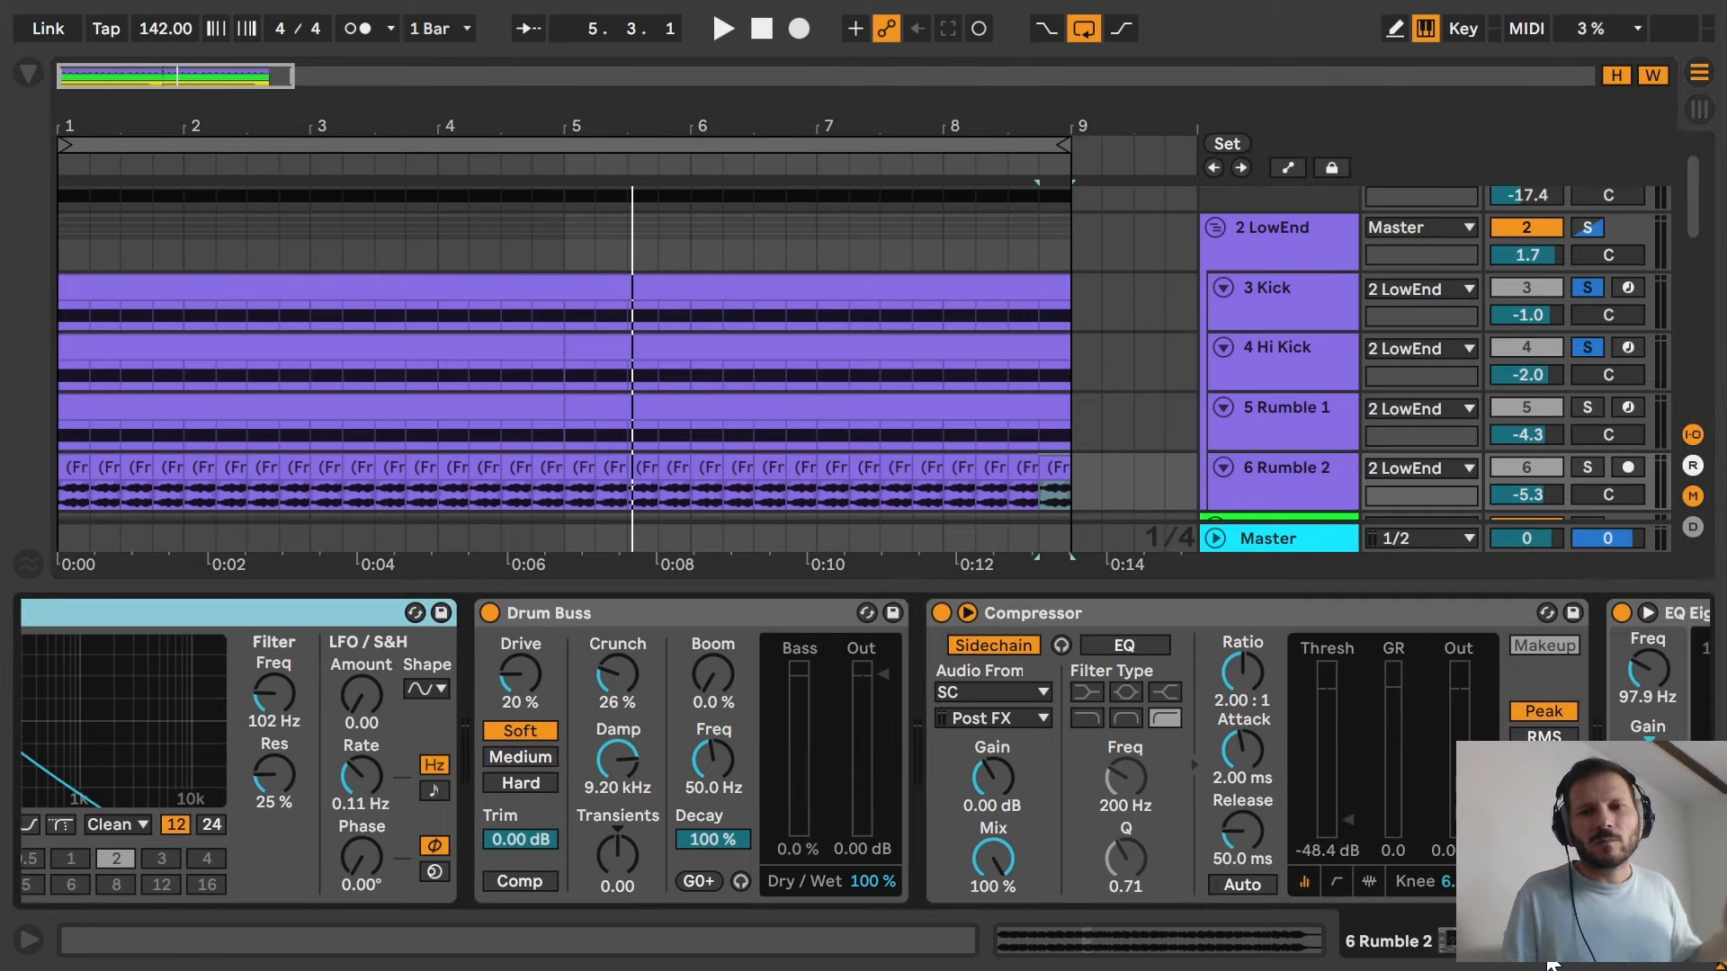
scroll(965, 702, "right", 15)
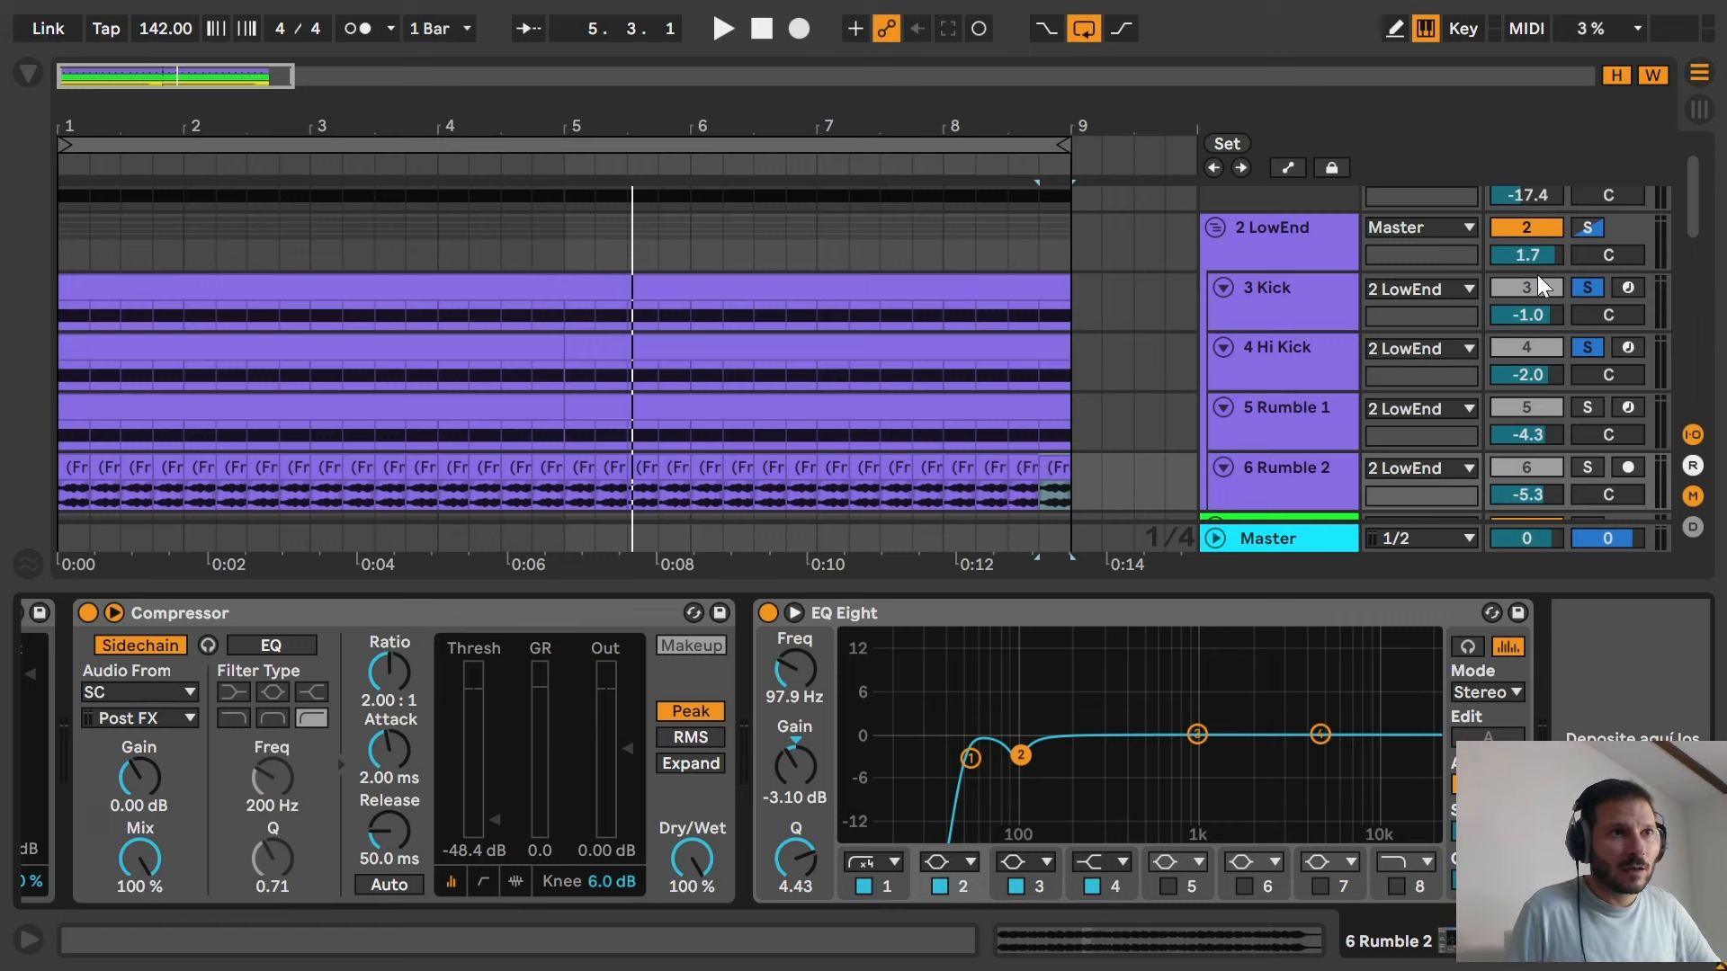
Solo the LowEnd group and play the loop, toggling the Rumble 1 and Rumble 2 tracks to hear their contribution.
left_click(1584, 223)
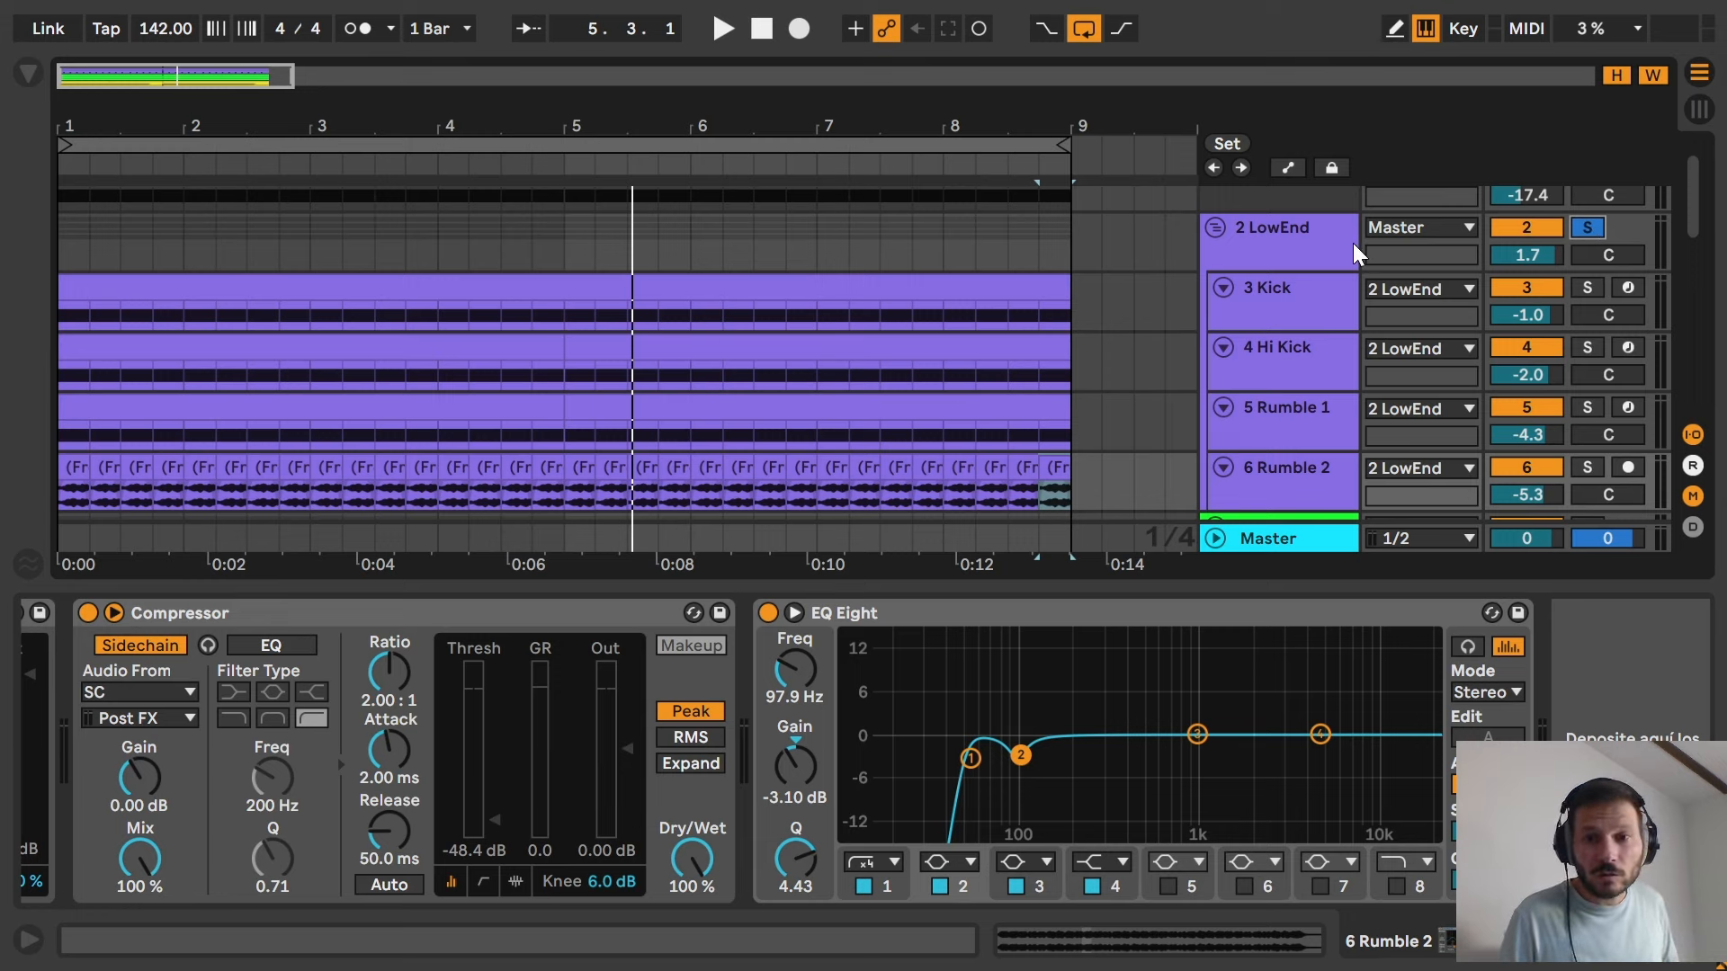
key("space")
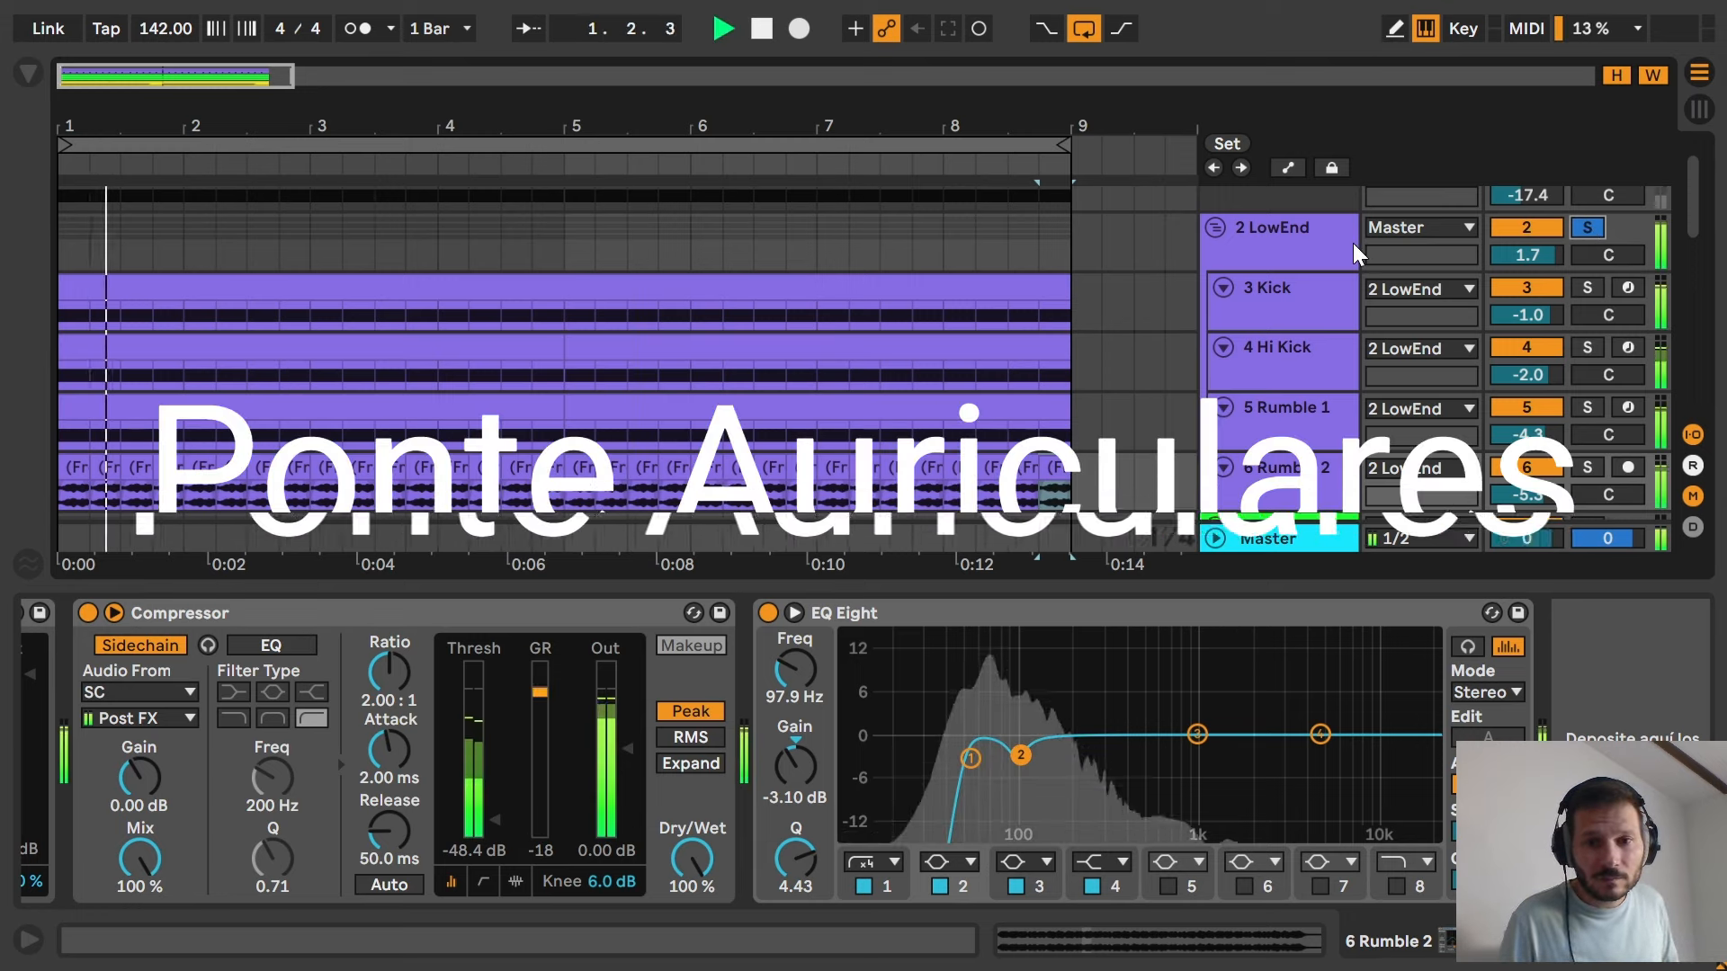
left_click(1500, 406)
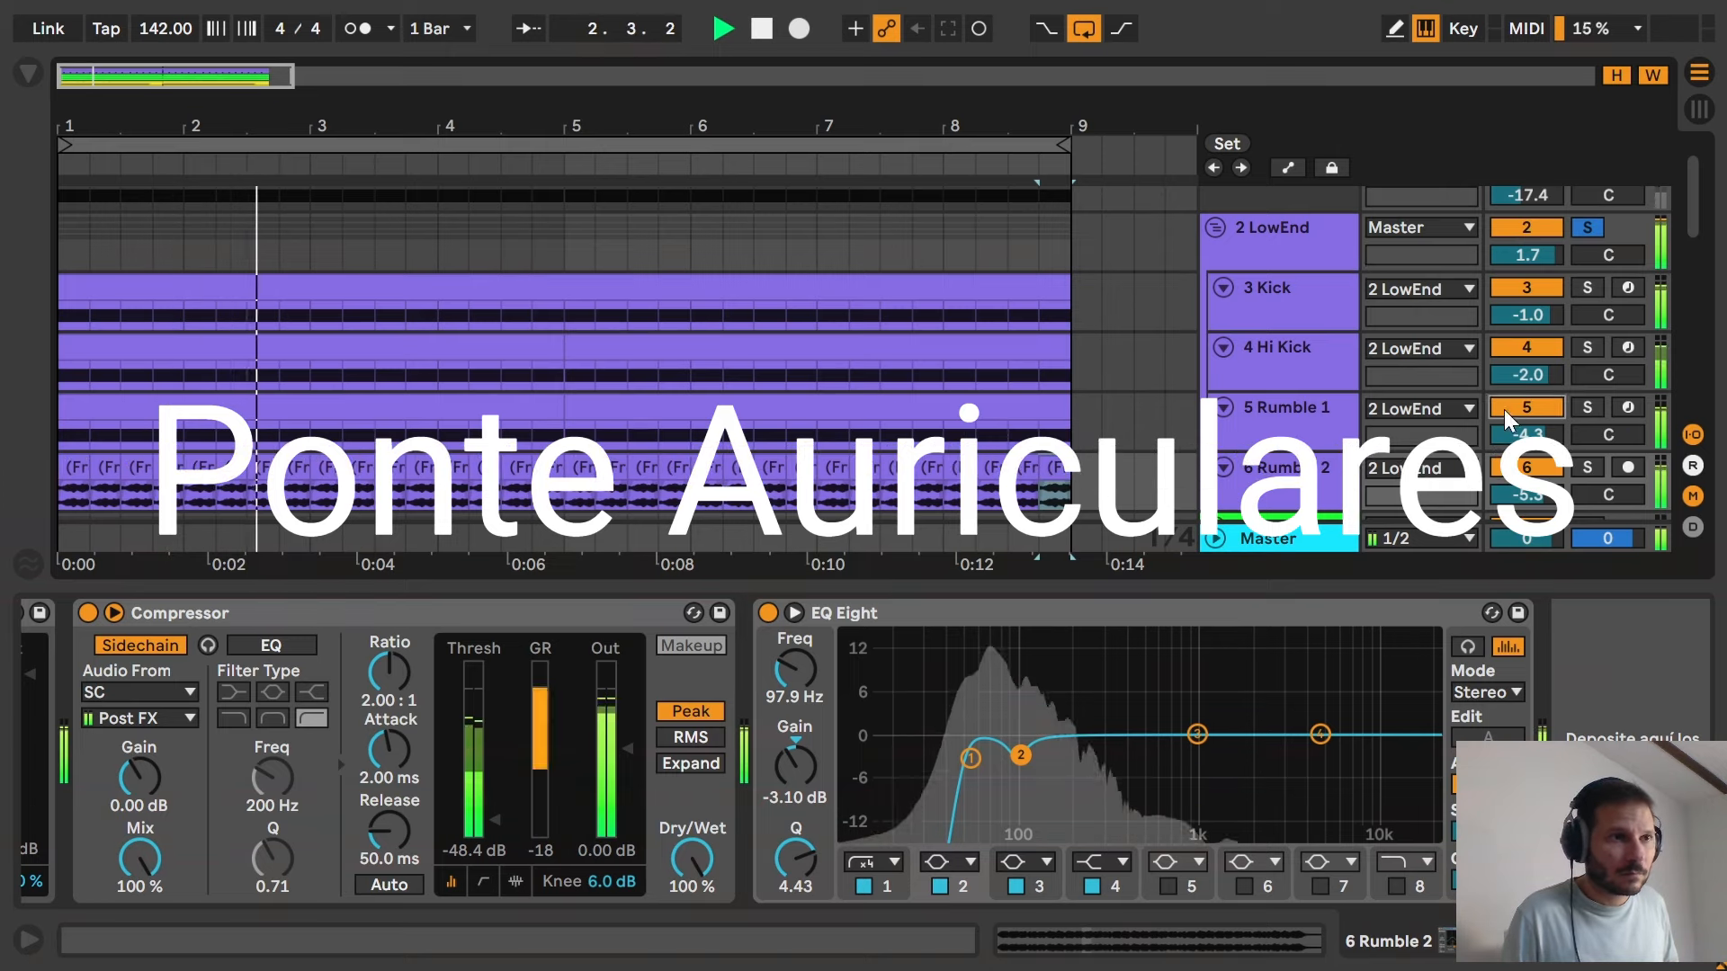
left_click(1524, 470)
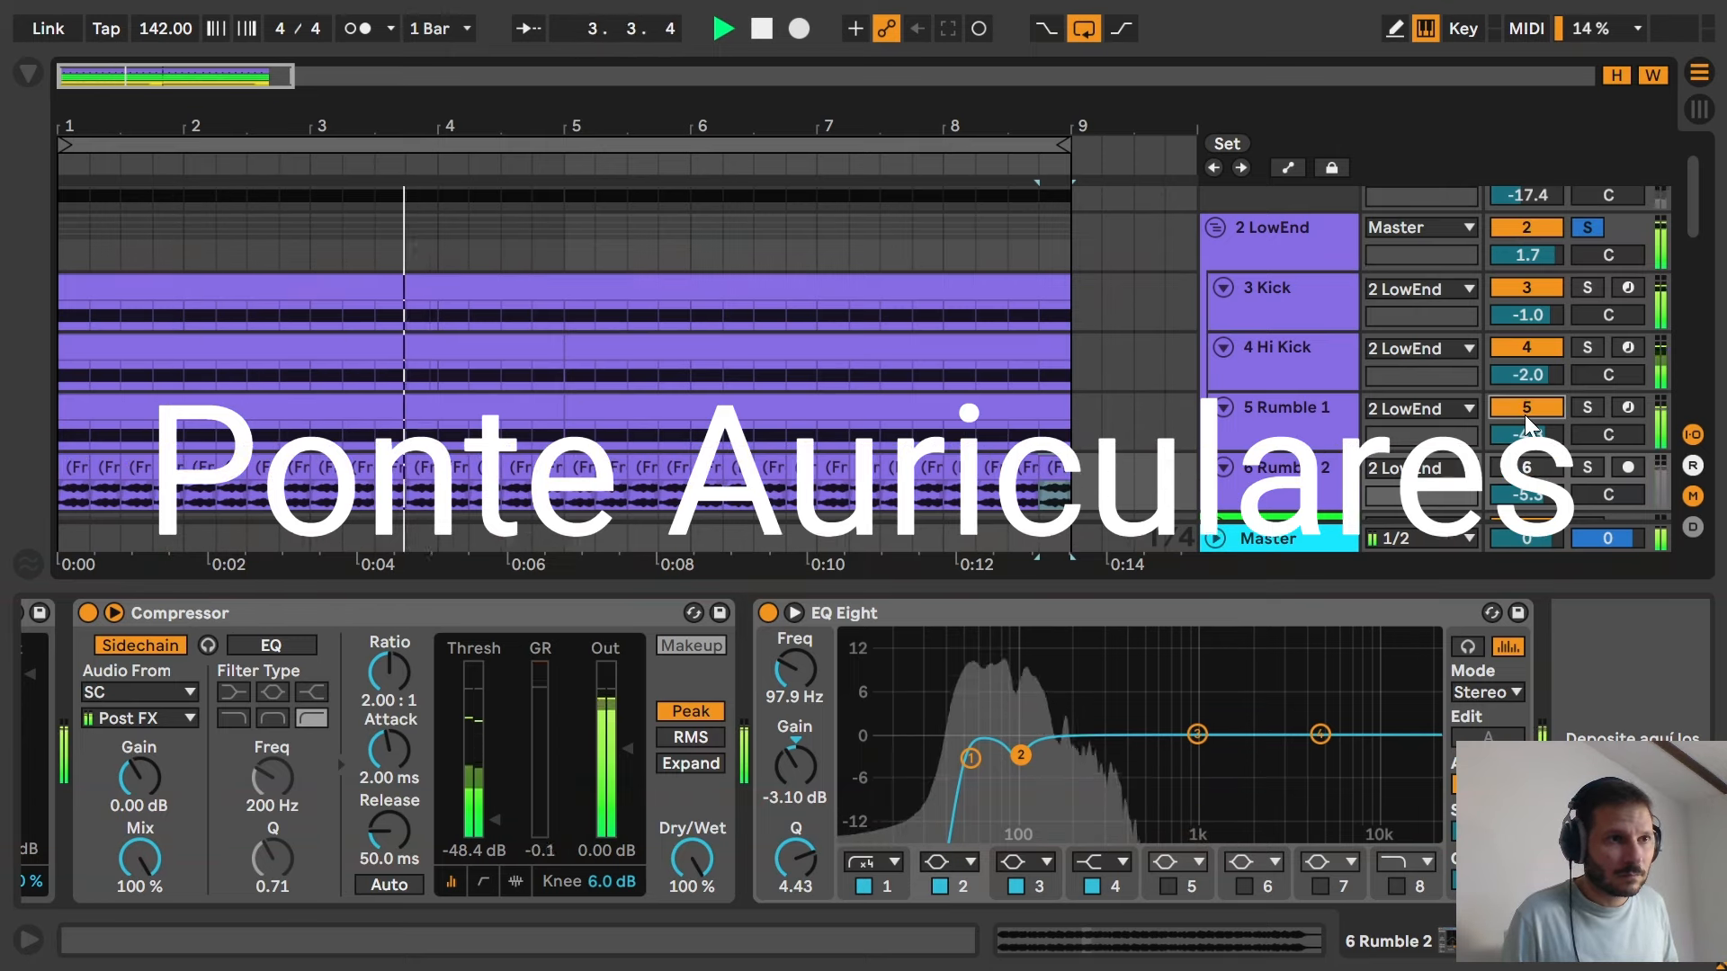
key("space")
Show the Clap track's device chain in the Drums group, including its Reverb and Overdrive.
scroll(1280, 360, "down", 3)
left_click(1279, 319)
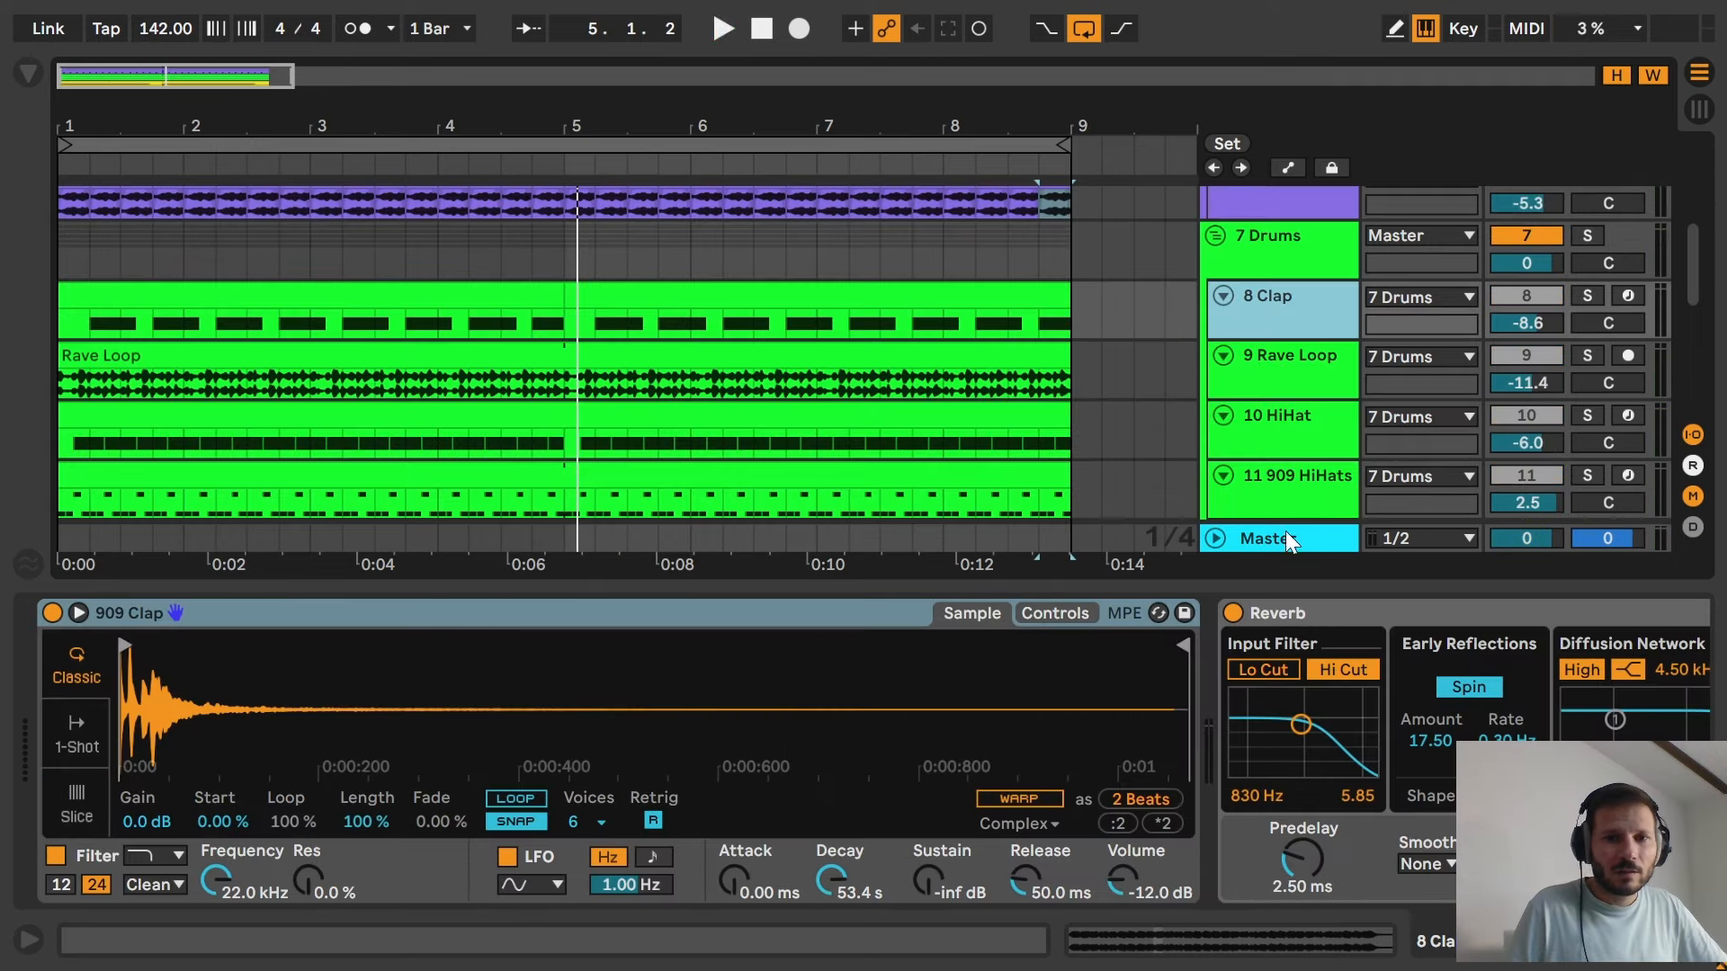
left_click(1565, 942)
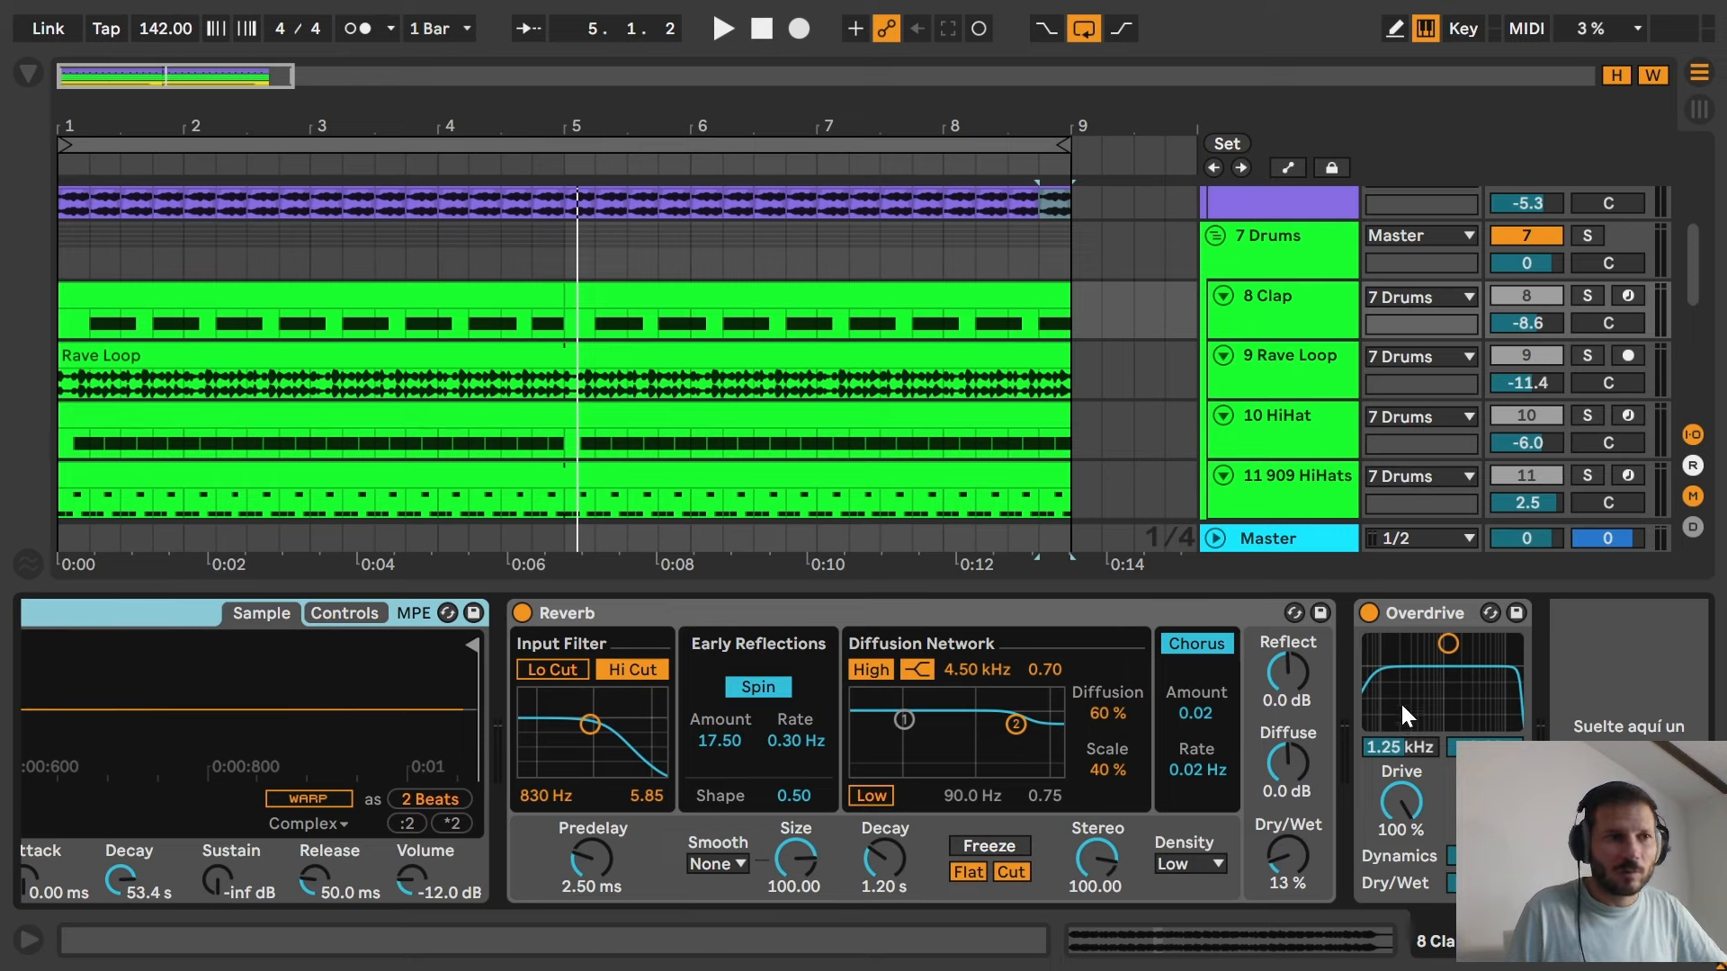
Solo the Clap track and play it, bypassing its Reverb and switching it back on for comparison.
left_click(1588, 296)
key("space")
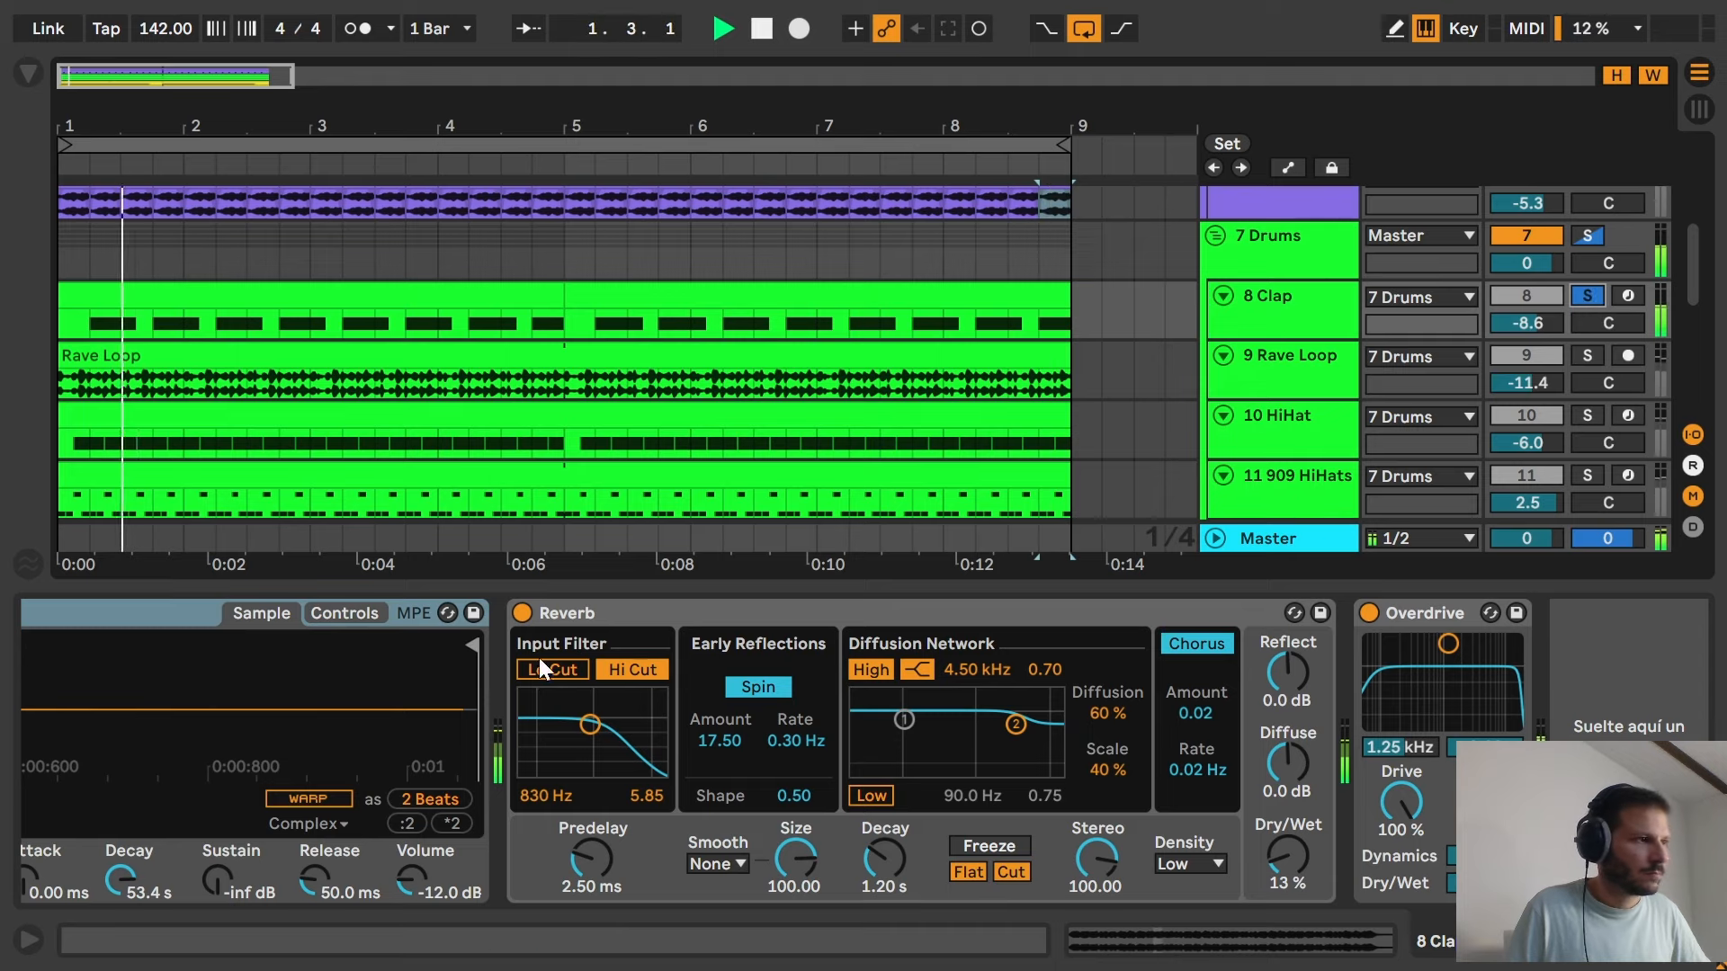
left_click(521, 613)
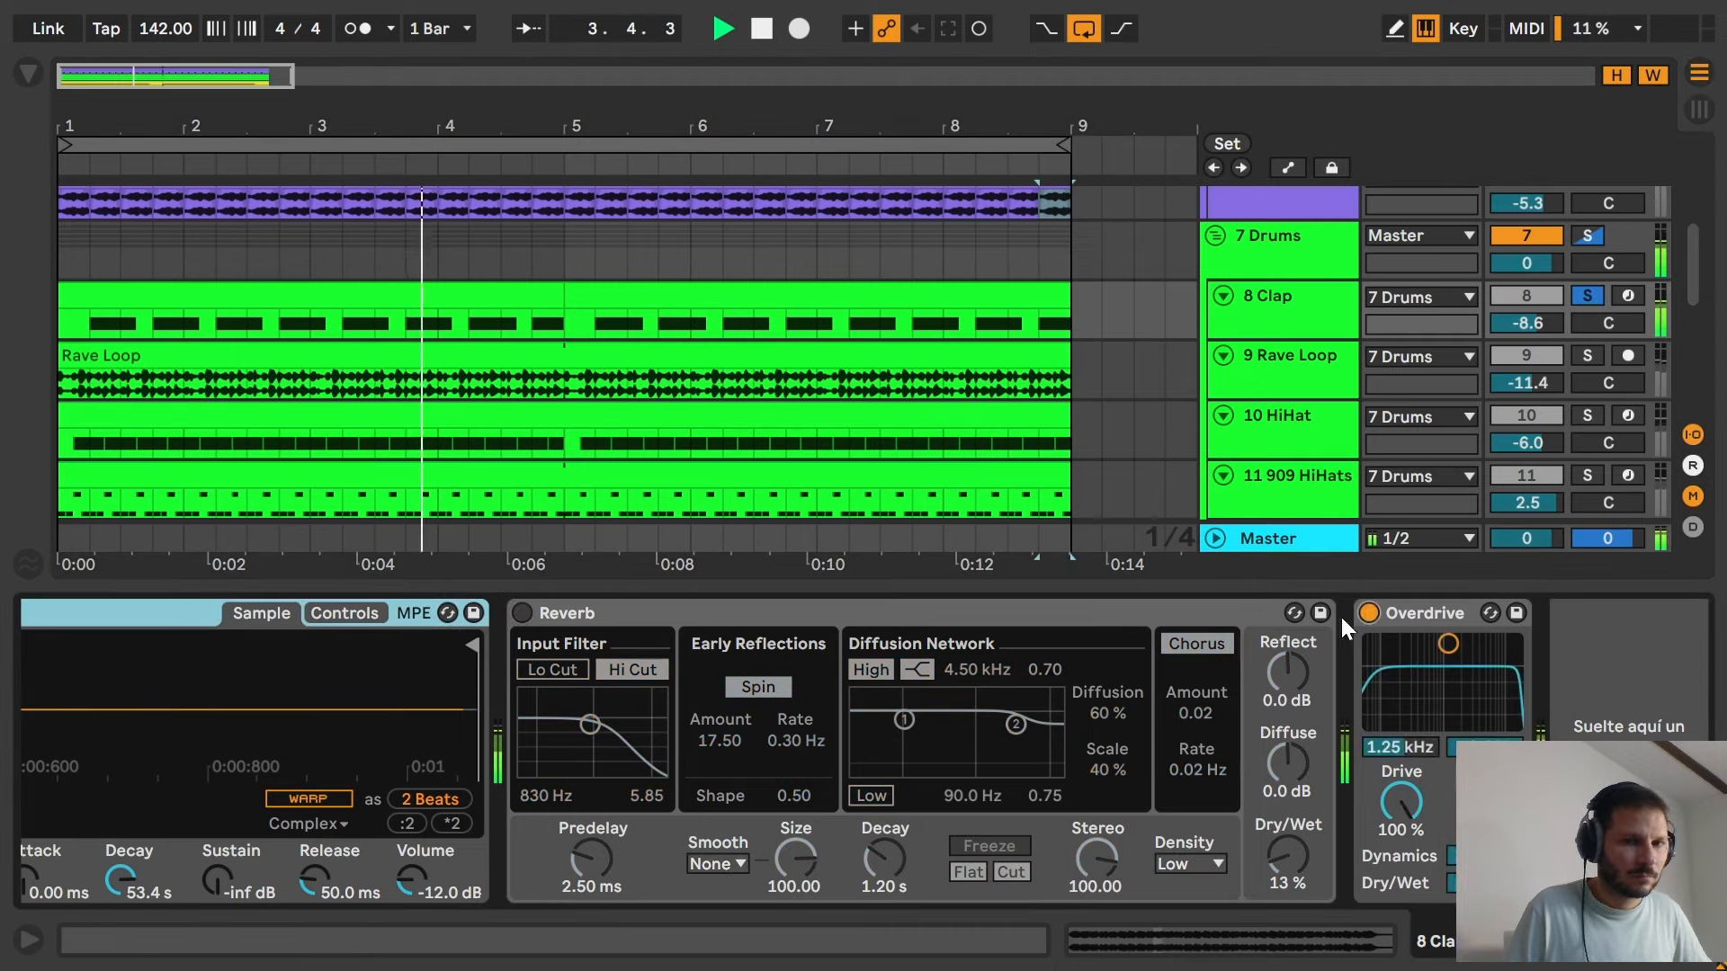
left_click(523, 613)
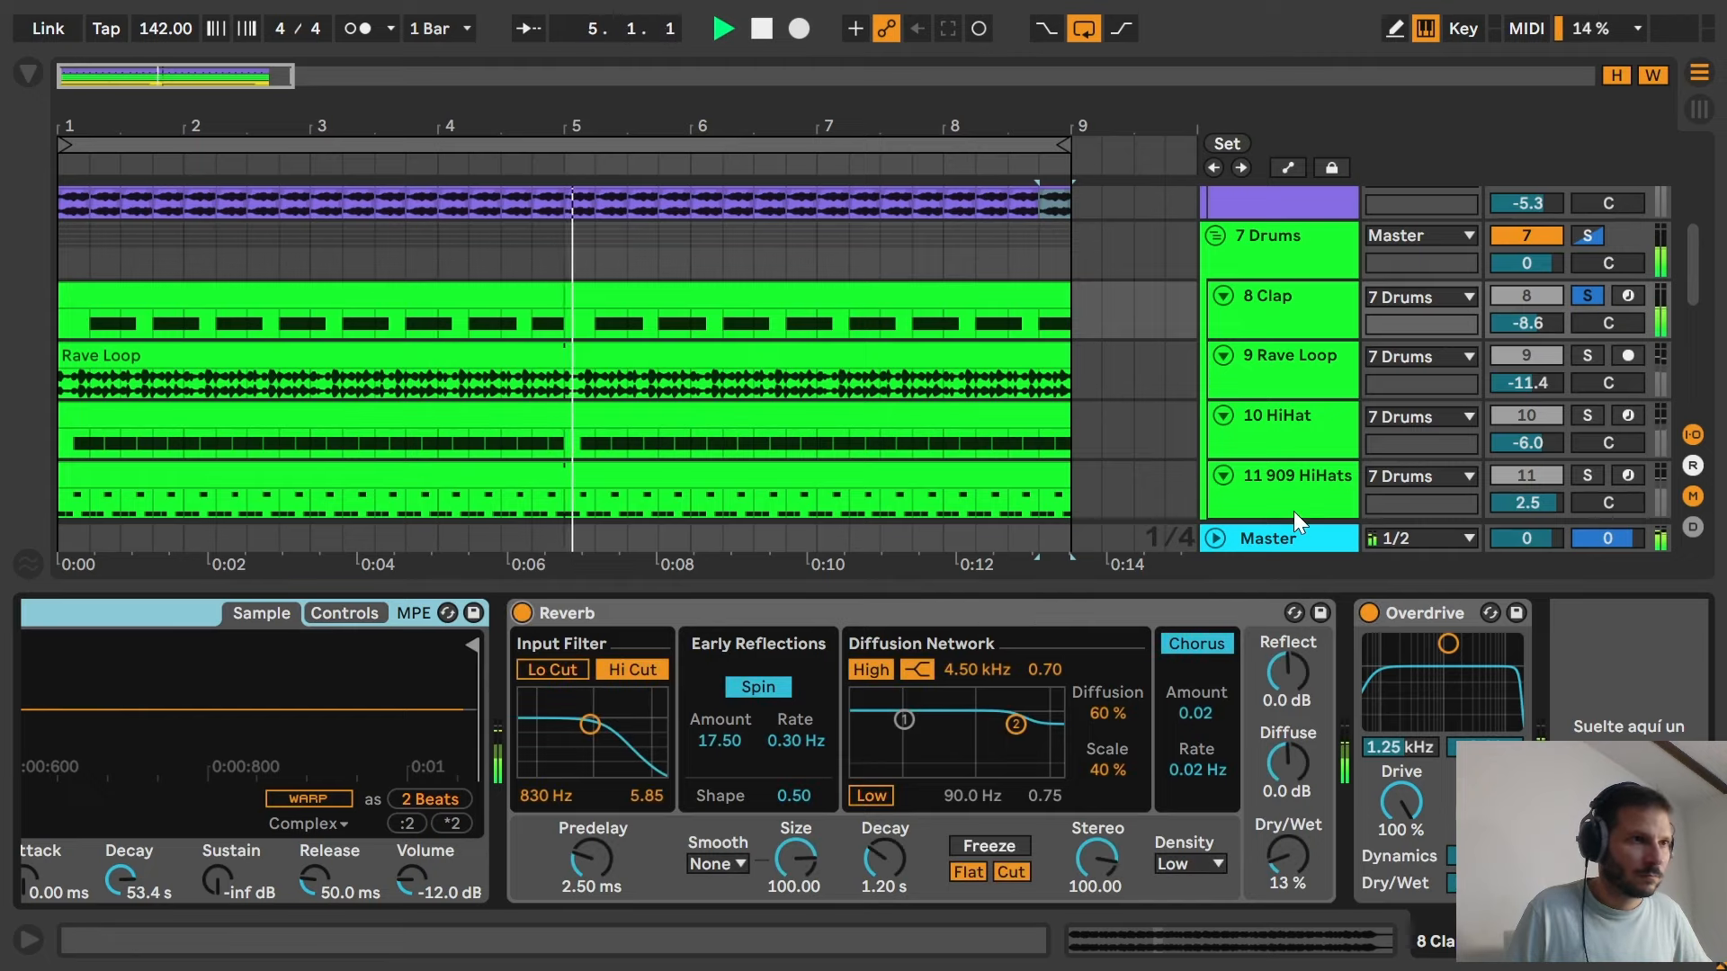
Solo the Rave Loop track and play it with its Compressor and Auto Filter bypassed.
left_click(1313, 388)
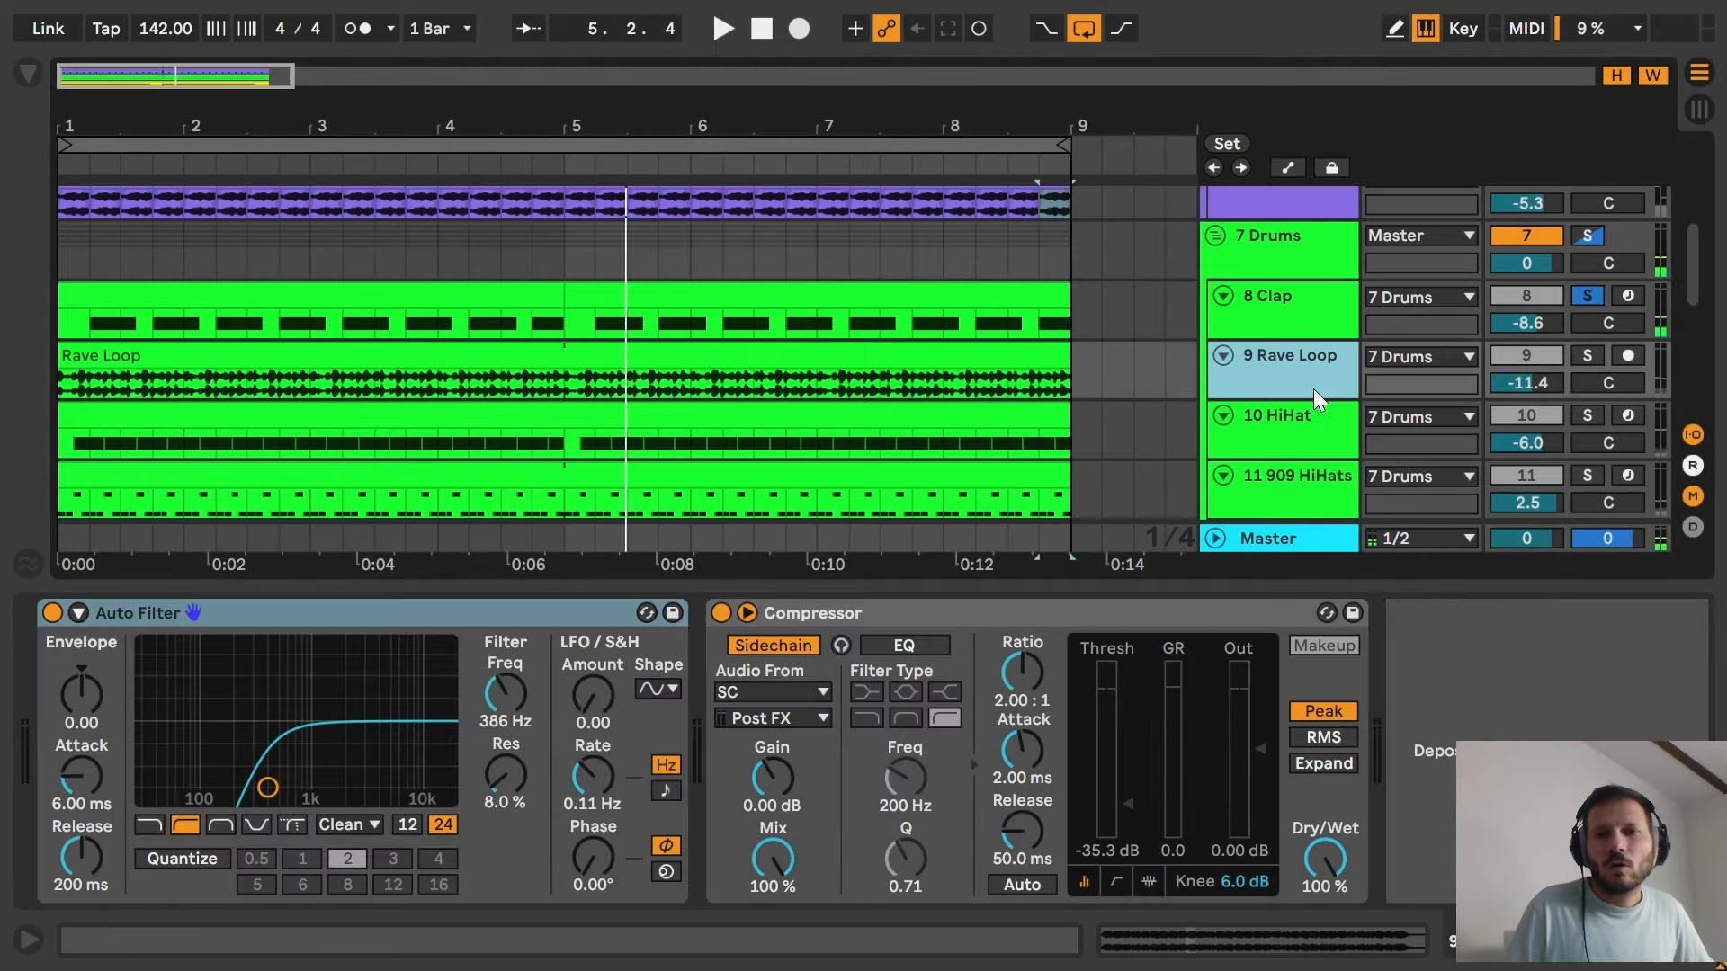
left_click(948, 357)
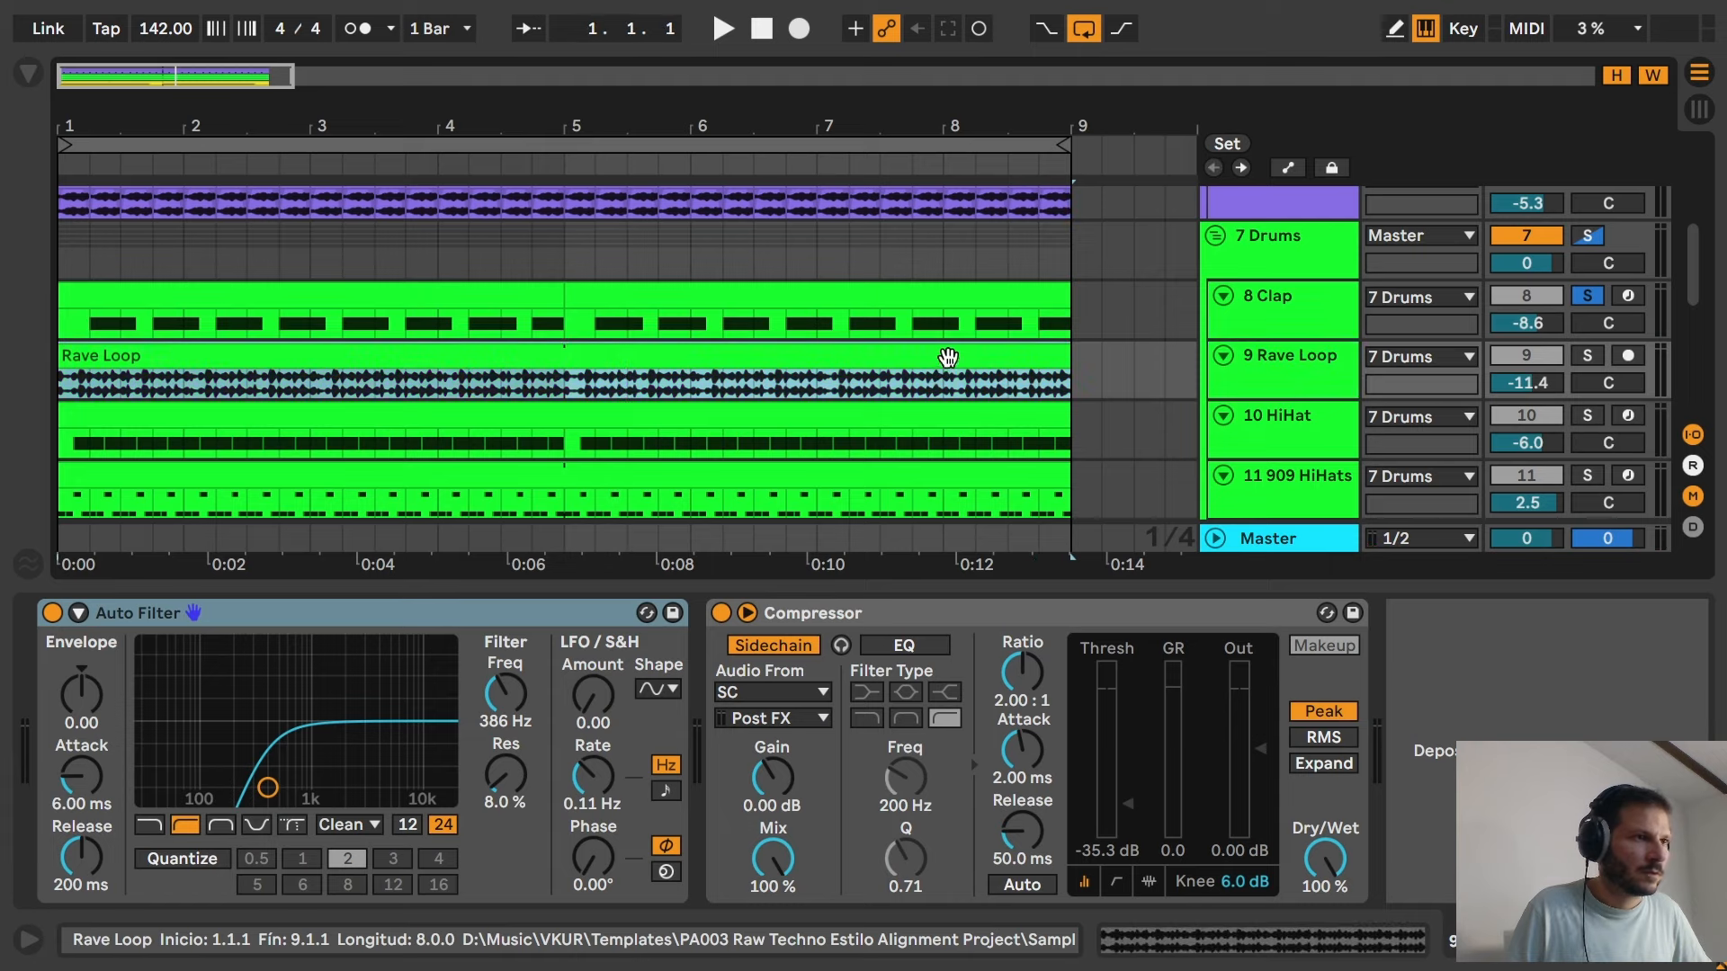
left_click(1328, 357)
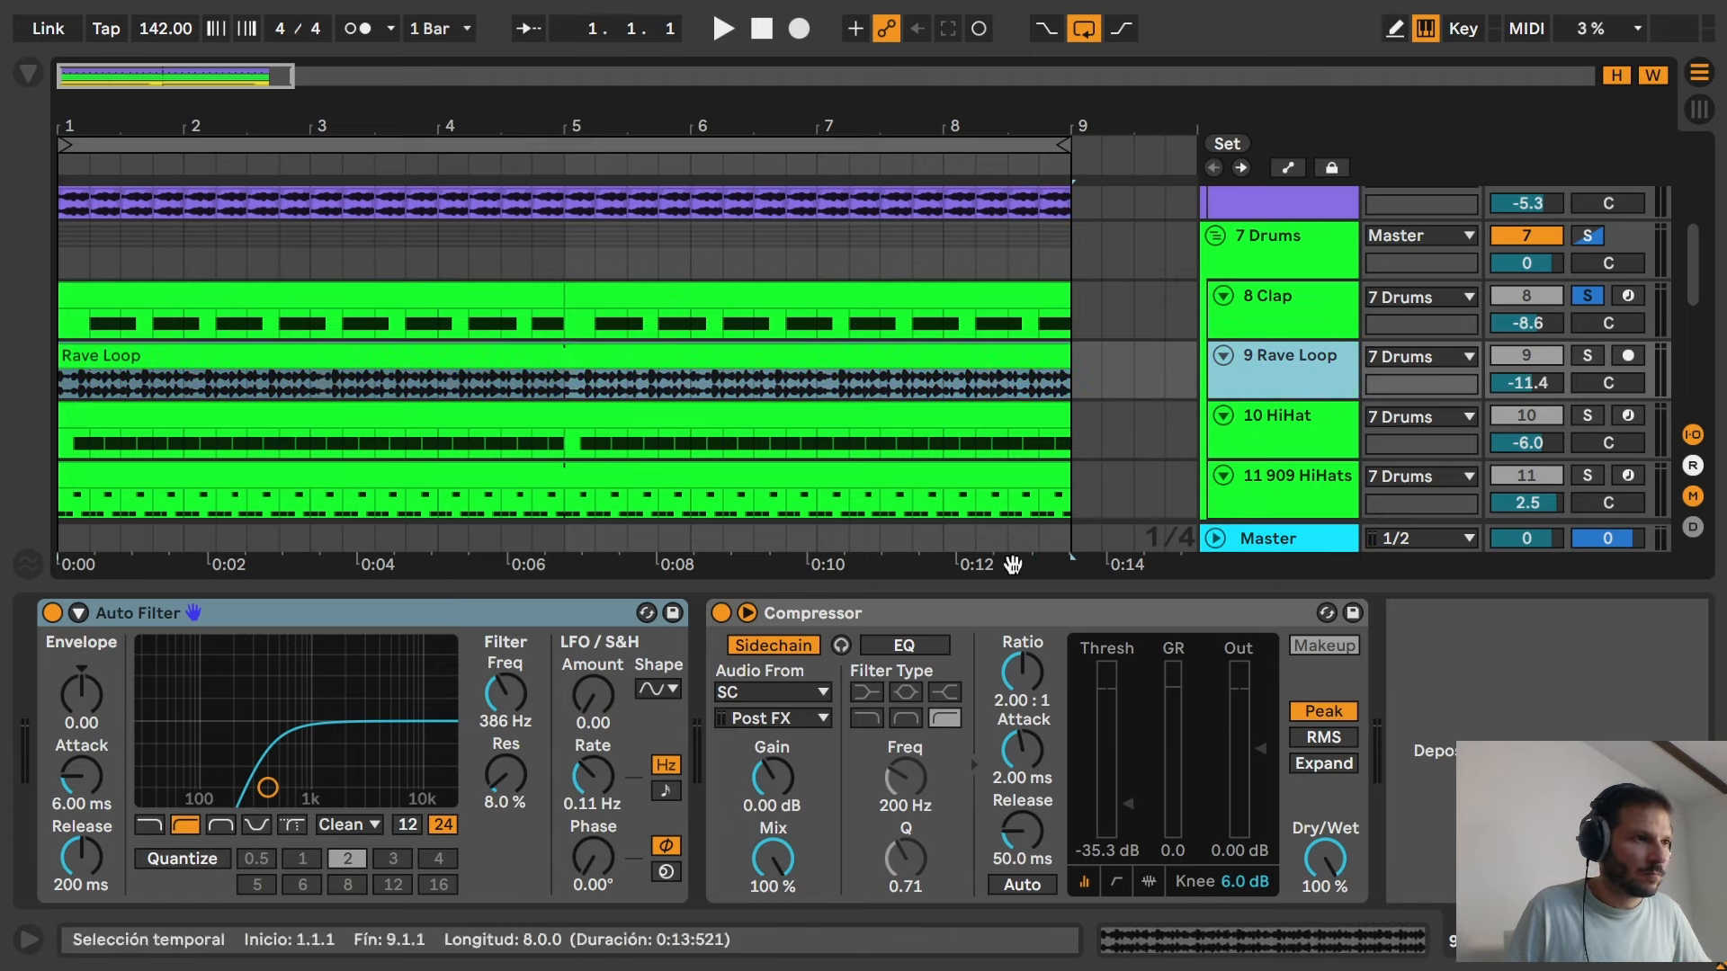
left_click(720, 613)
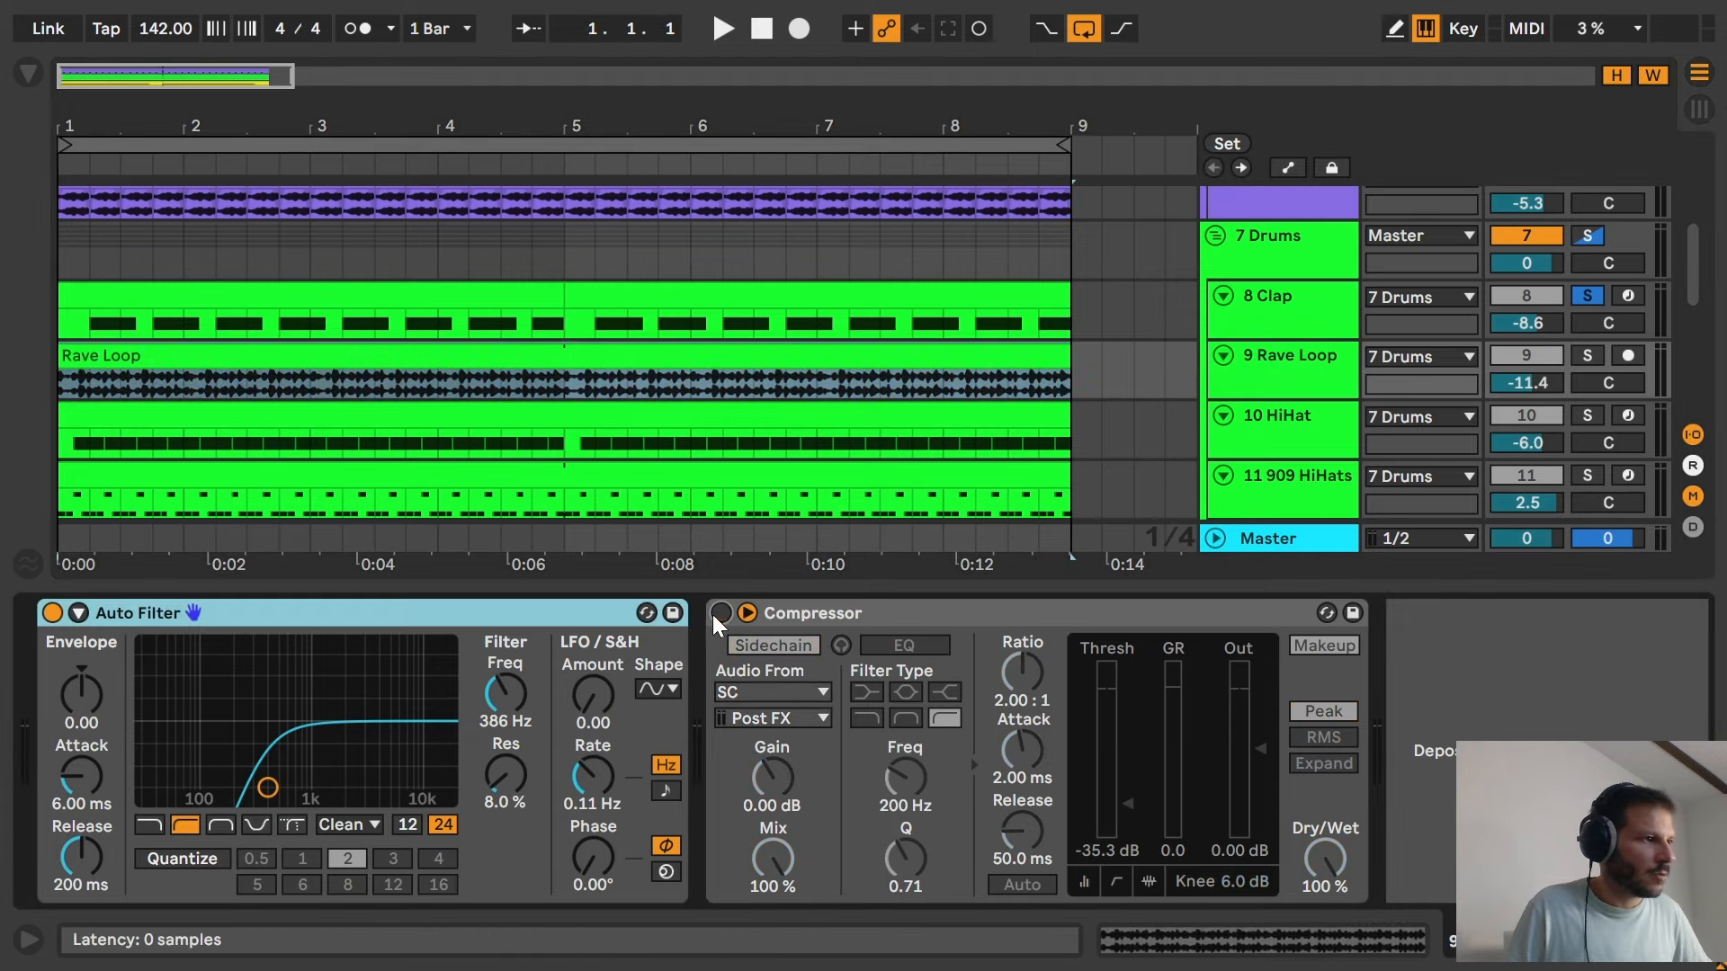
left_click(53, 614)
key("space")
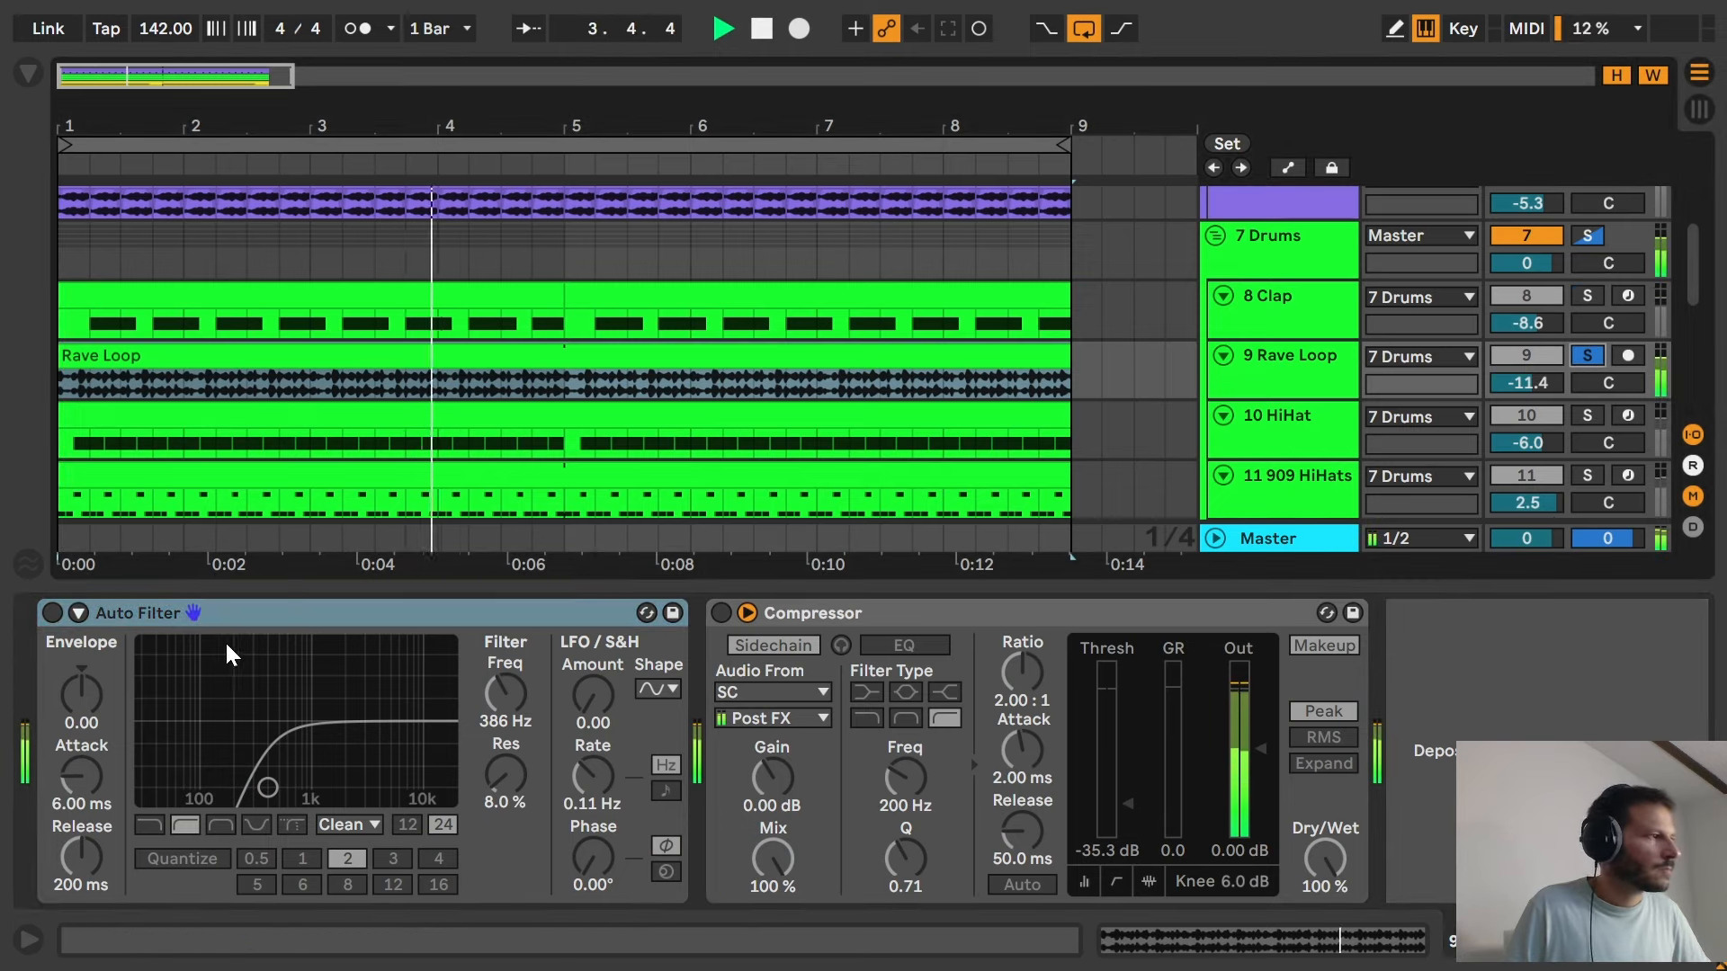
Re-enable the Rave Loop's Auto Filter and Compressor one after the other during playback, then stop and solo the Drums group.
left_click(52, 615)
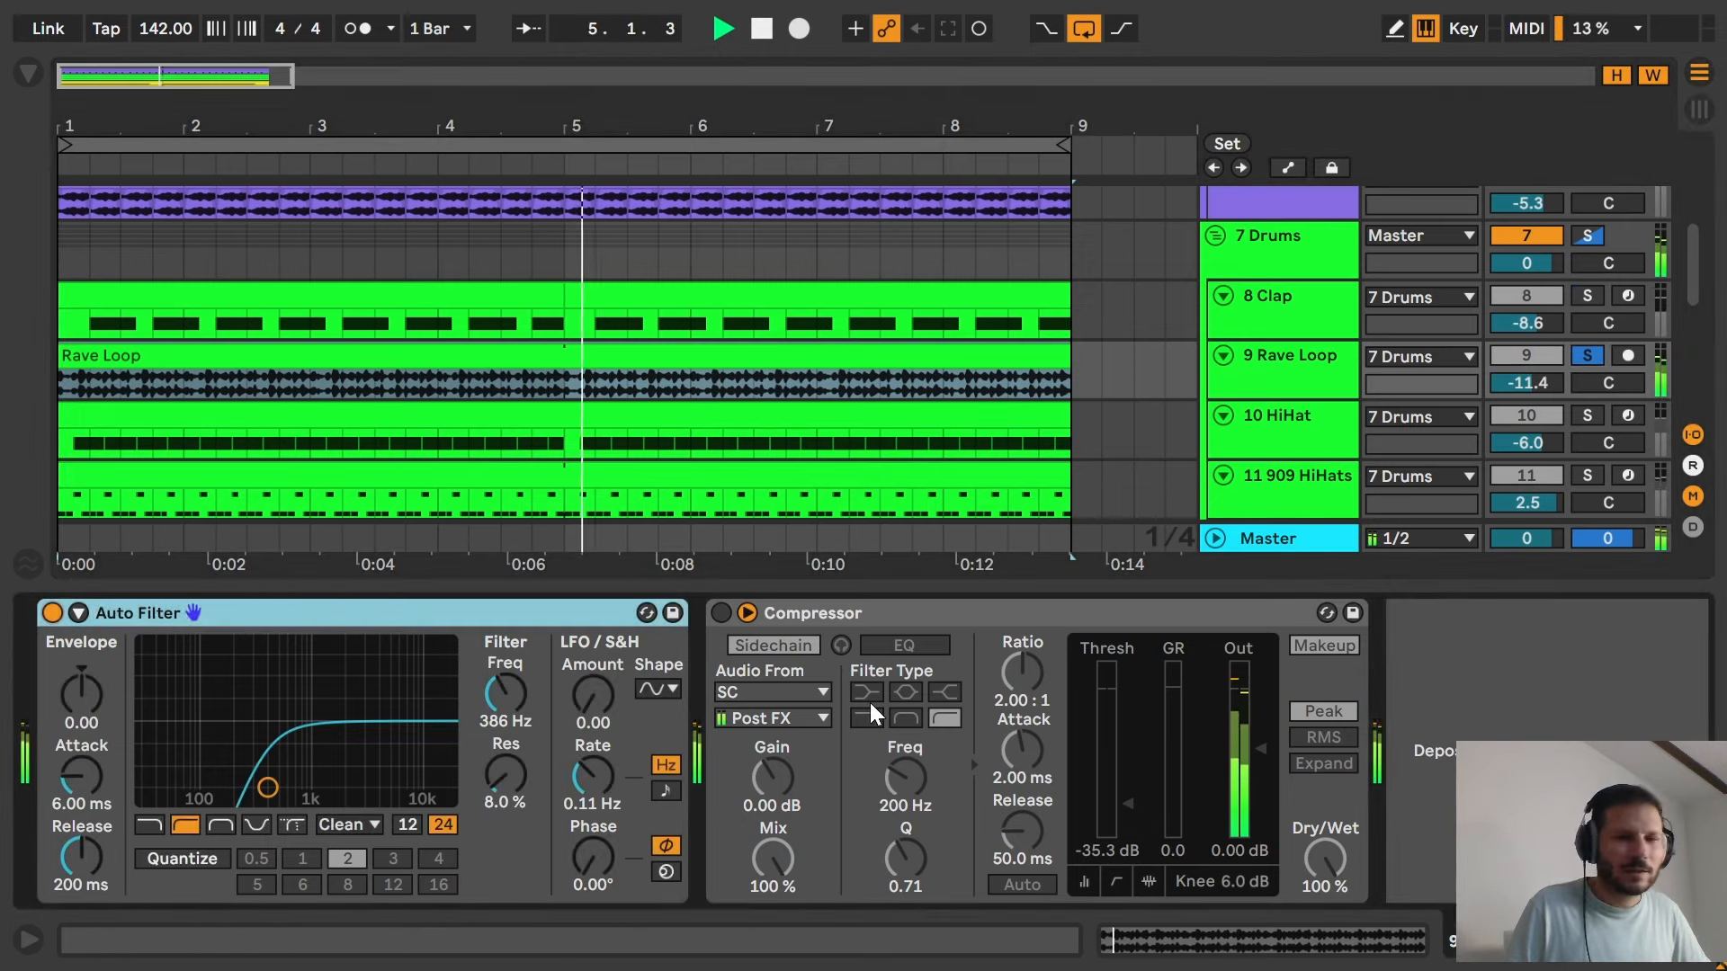
left_click(724, 610)
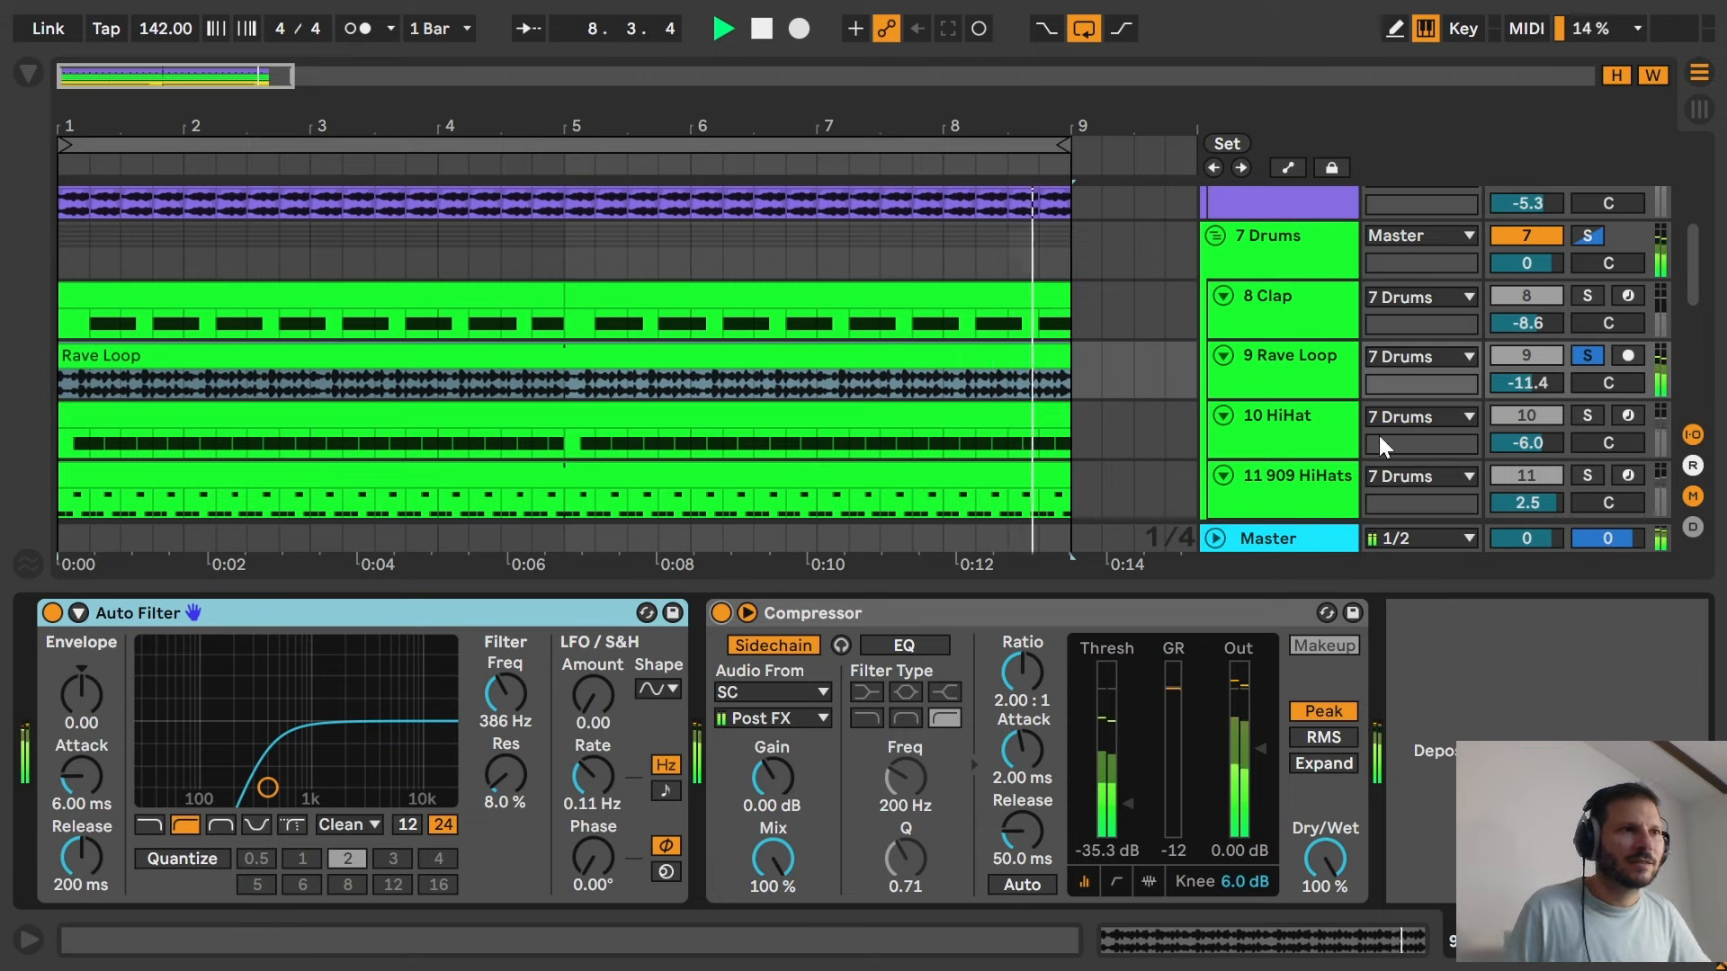
key("space")
left_click(1587, 236)
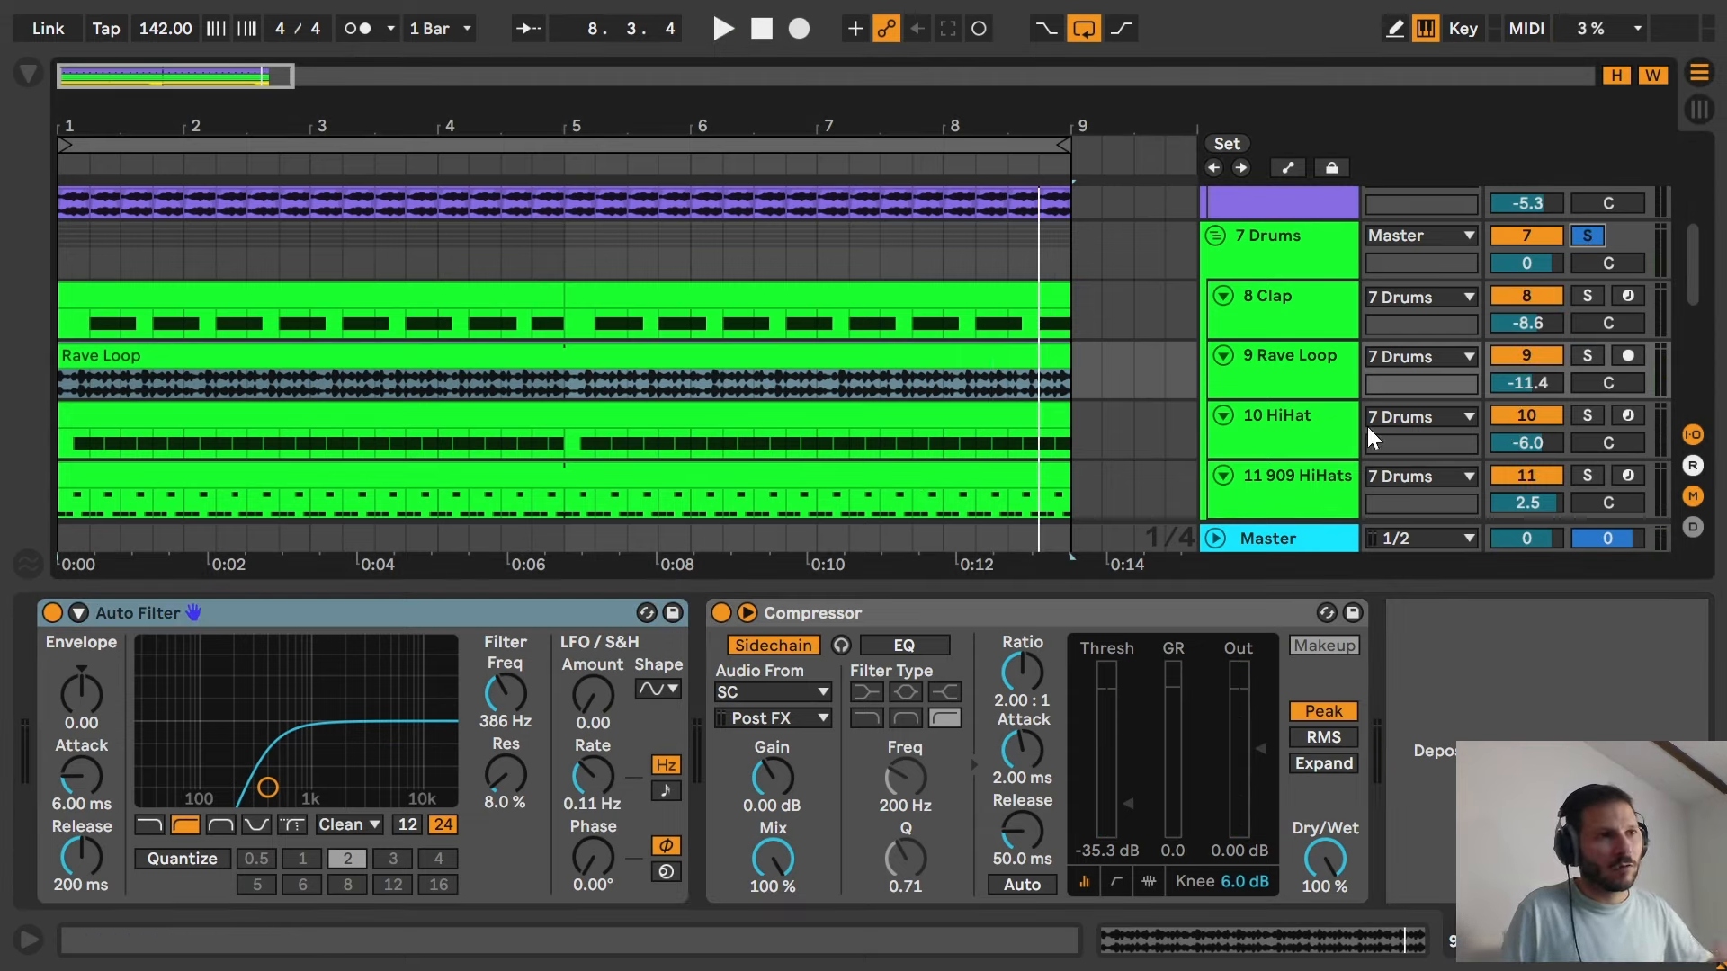
Show the HiHat and 909 HiHats devices, view the notes of the 909 HiHats clip, and select the Ride track.
left_click(1301, 428)
left_click(1297, 490)
scroll(1304, 487, "down", 1)
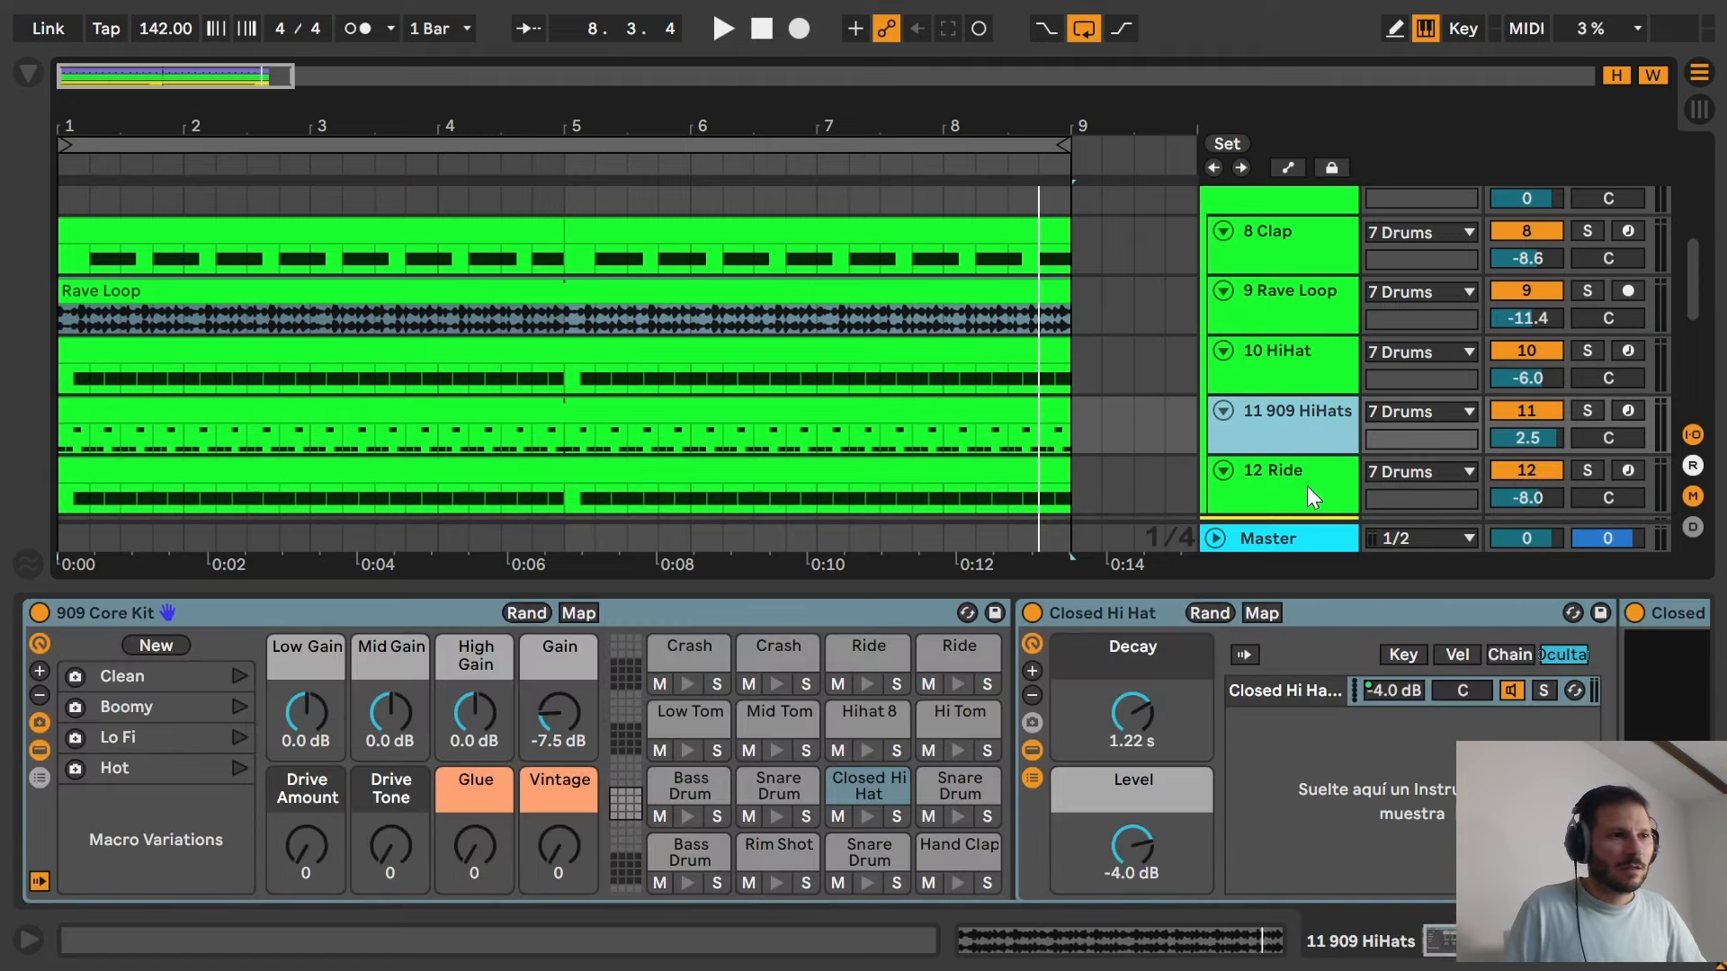
double_click(809, 424)
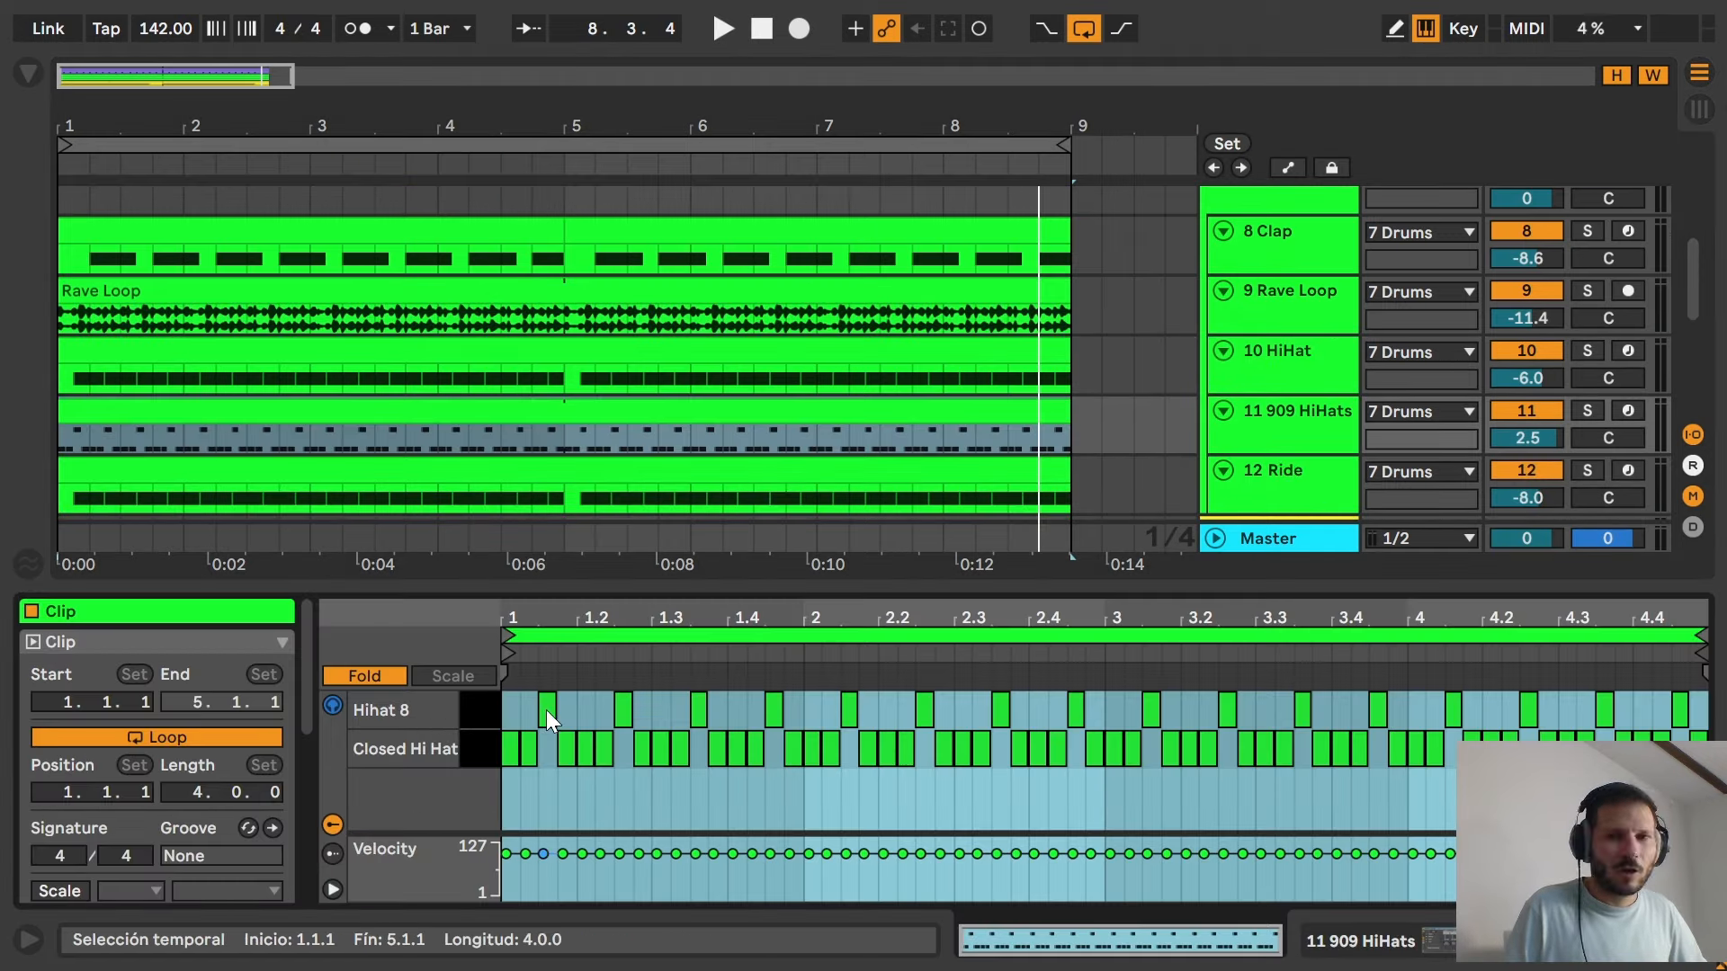
scroll(1275, 449, "down", 1)
left_click(1276, 449)
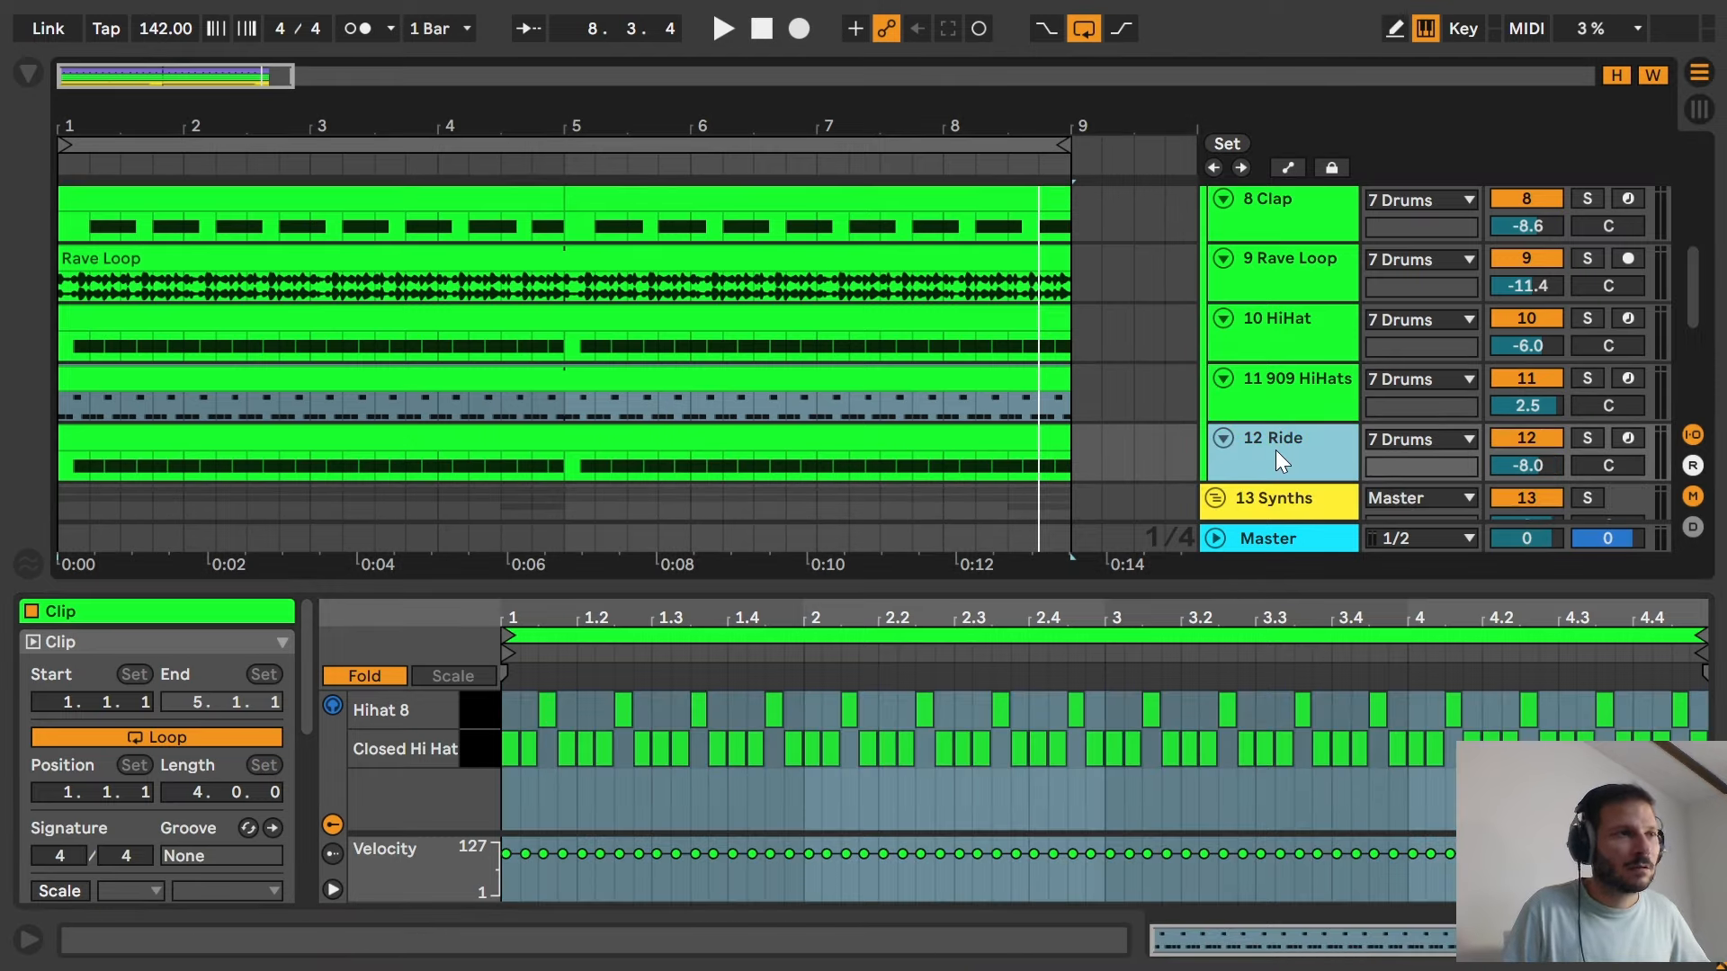
Play the soloed Drums group, switch the solo to the LowEnd group during playback, and finally stop and clear the solo.
scroll(1276, 450, "up", 2)
key("space")
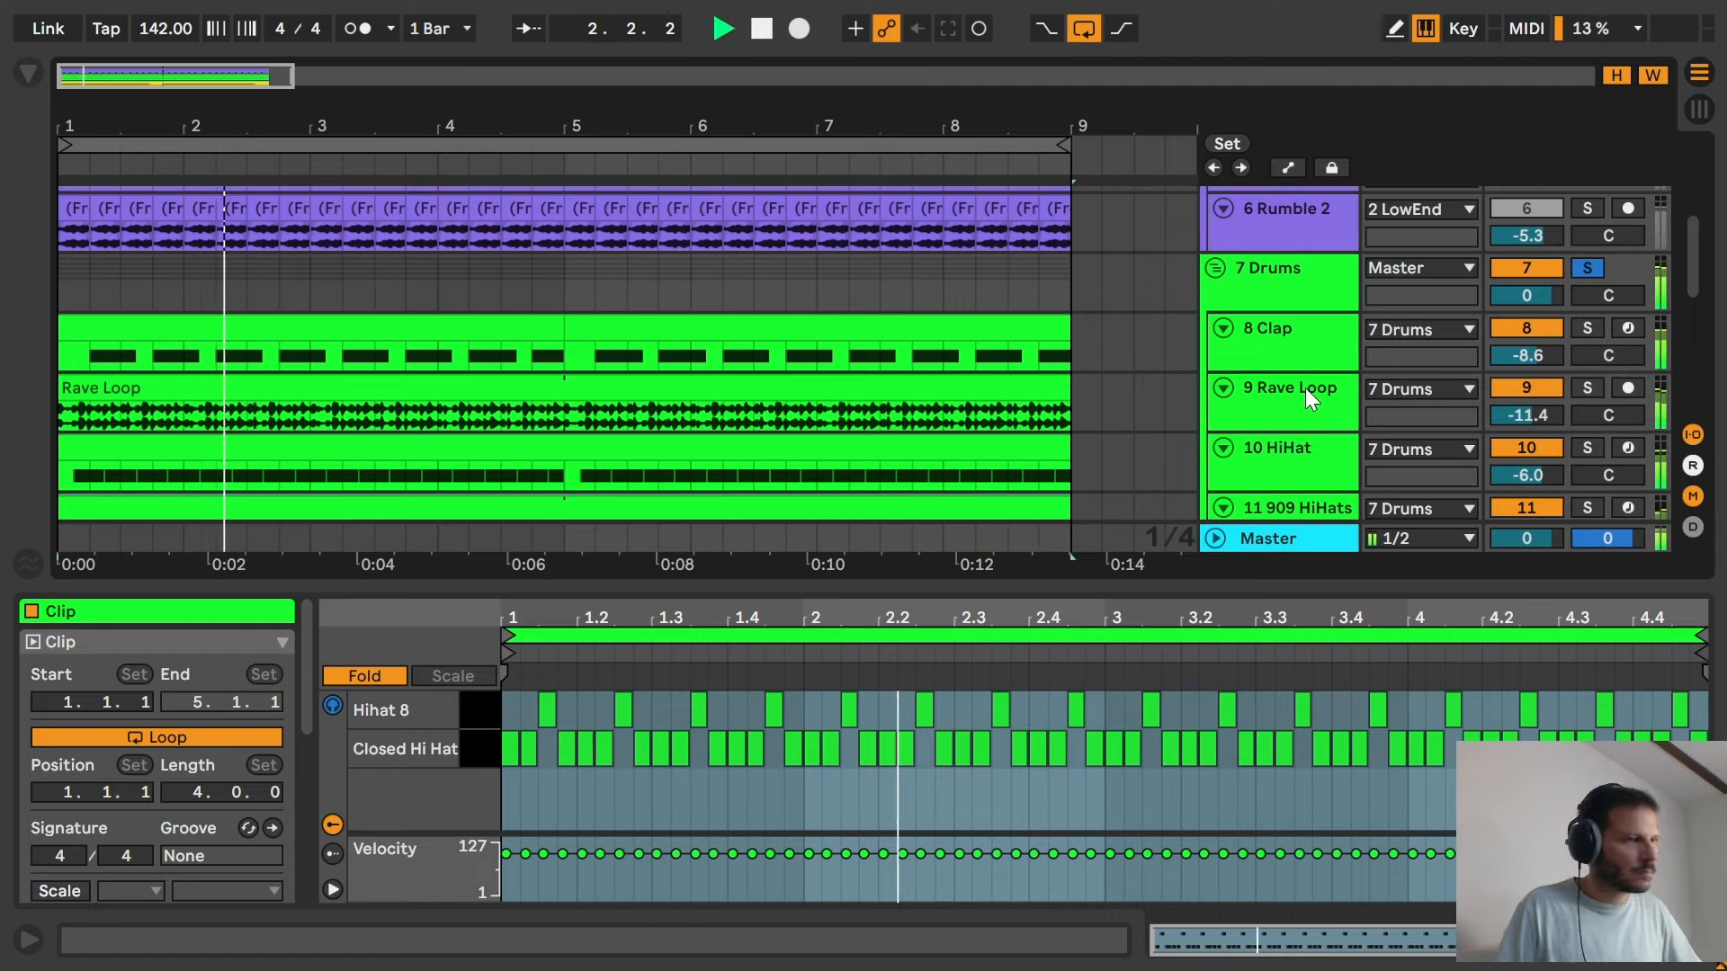
scroll(1305, 387, "up", 5)
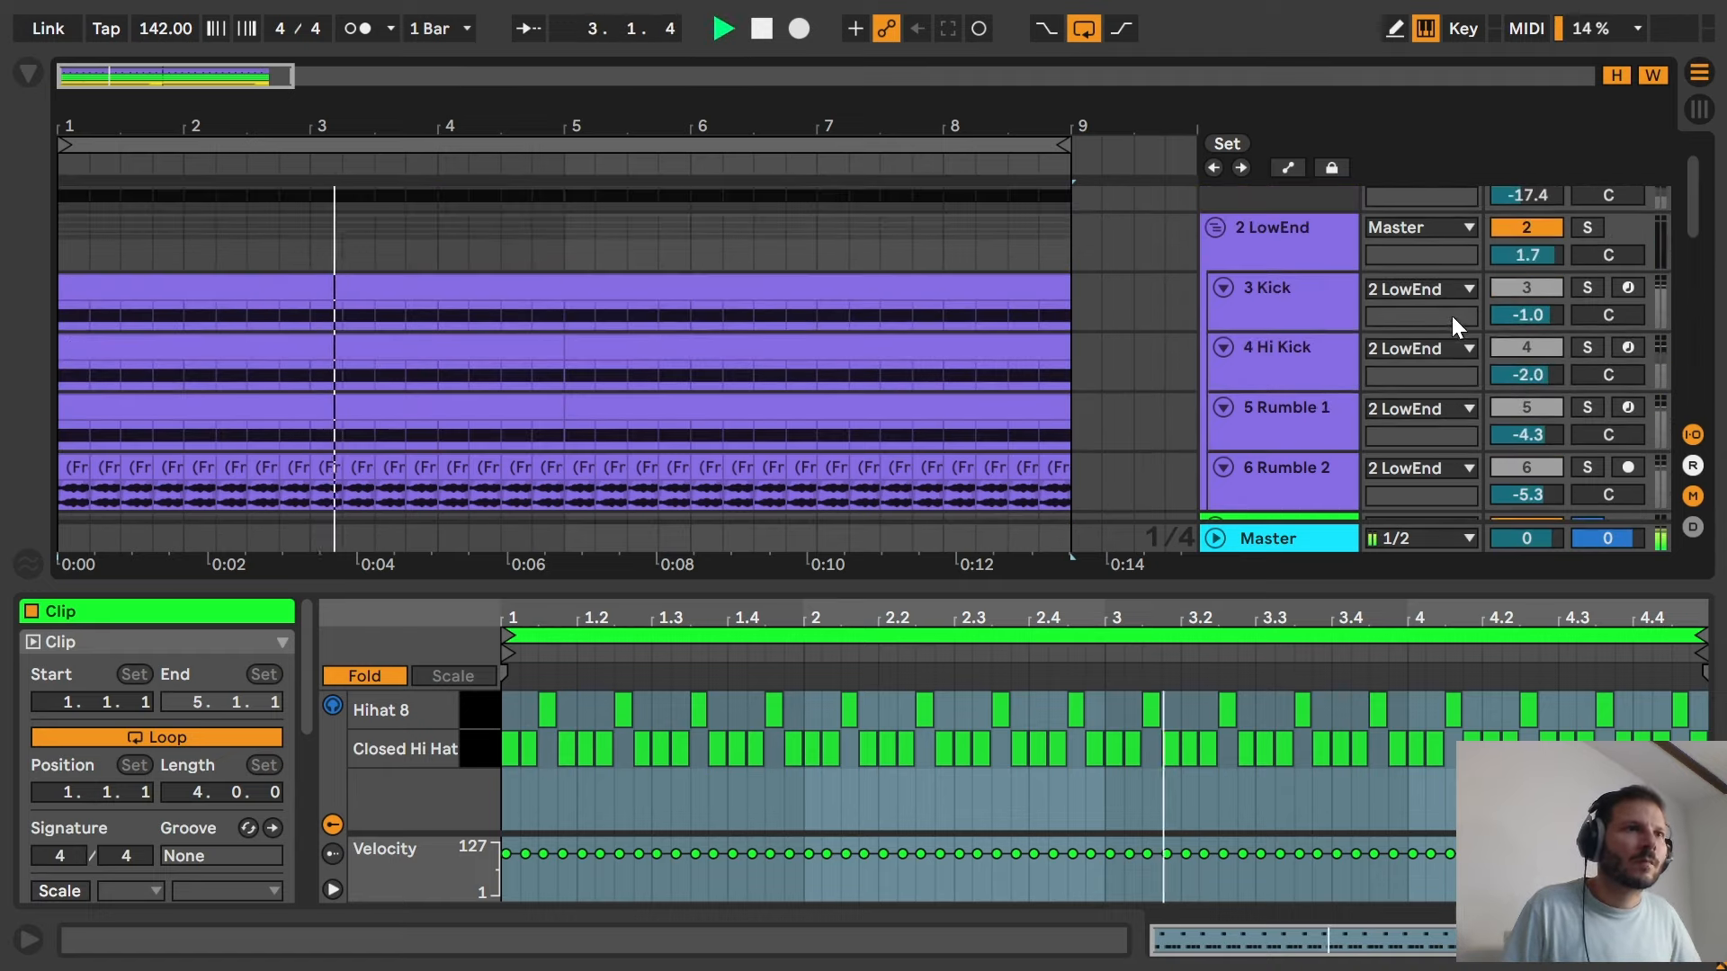
left_click(1587, 225)
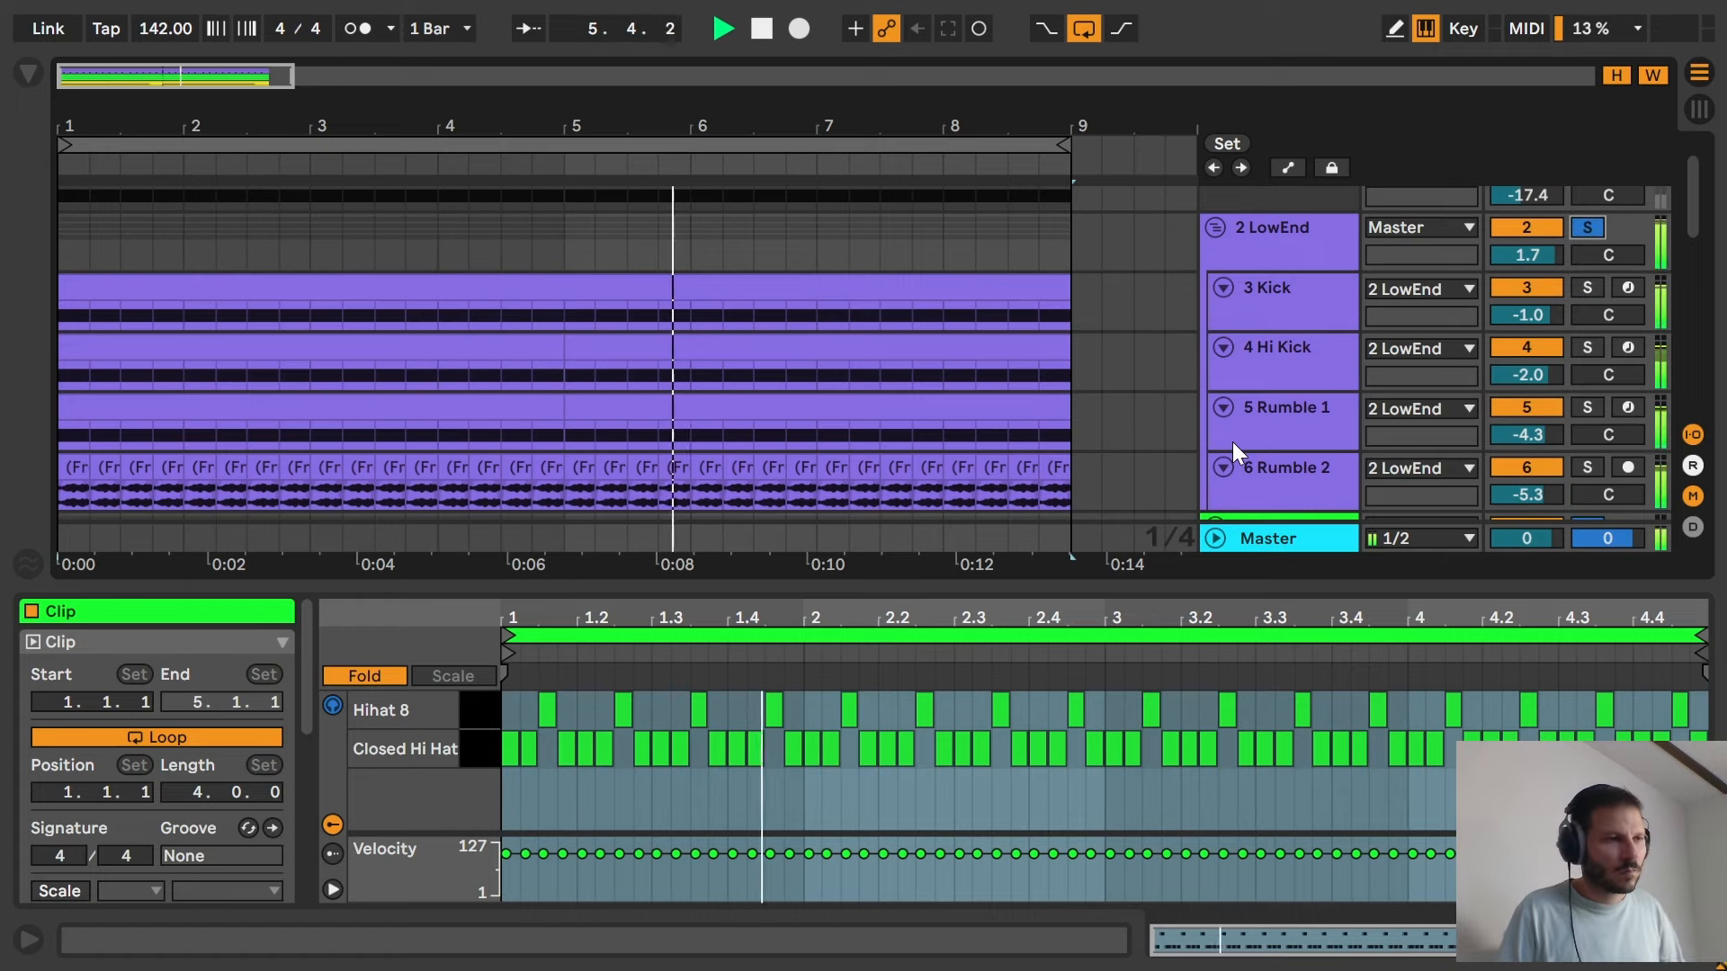
scroll(1232, 442, "down", 5)
scroll(1232, 444, "up", 6)
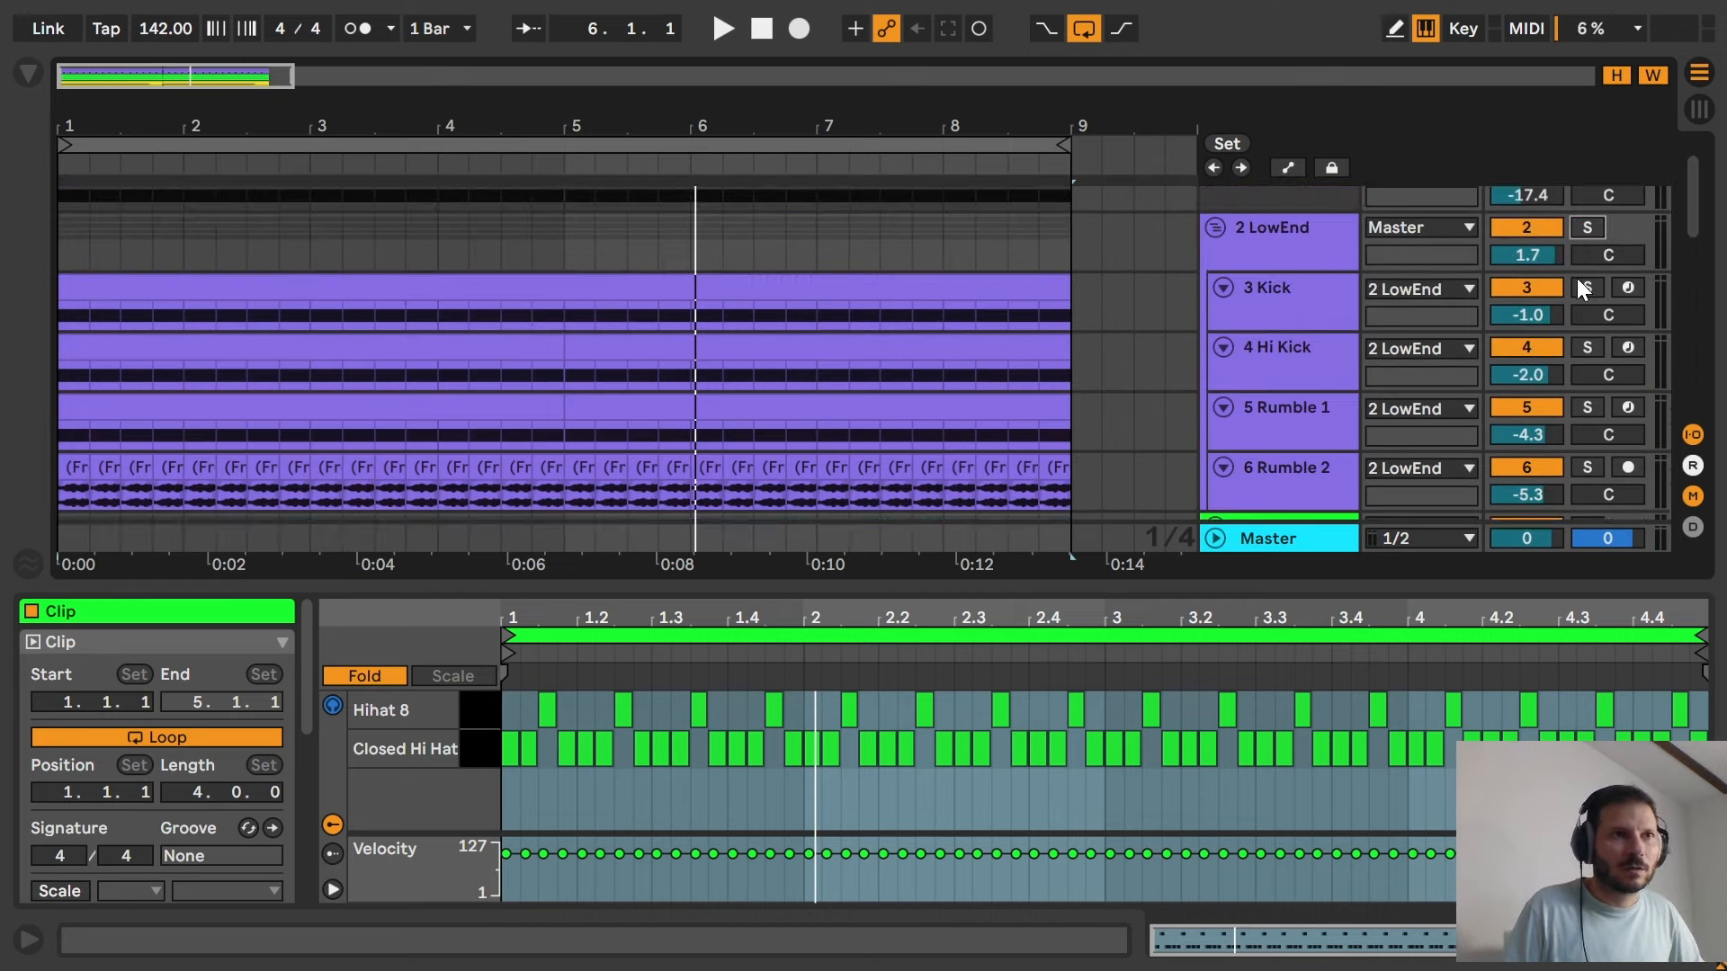
Deactivate the three Wavetable tracks 14 to 16 and solo the Synths group.
scroll(1578, 278, "down", 7)
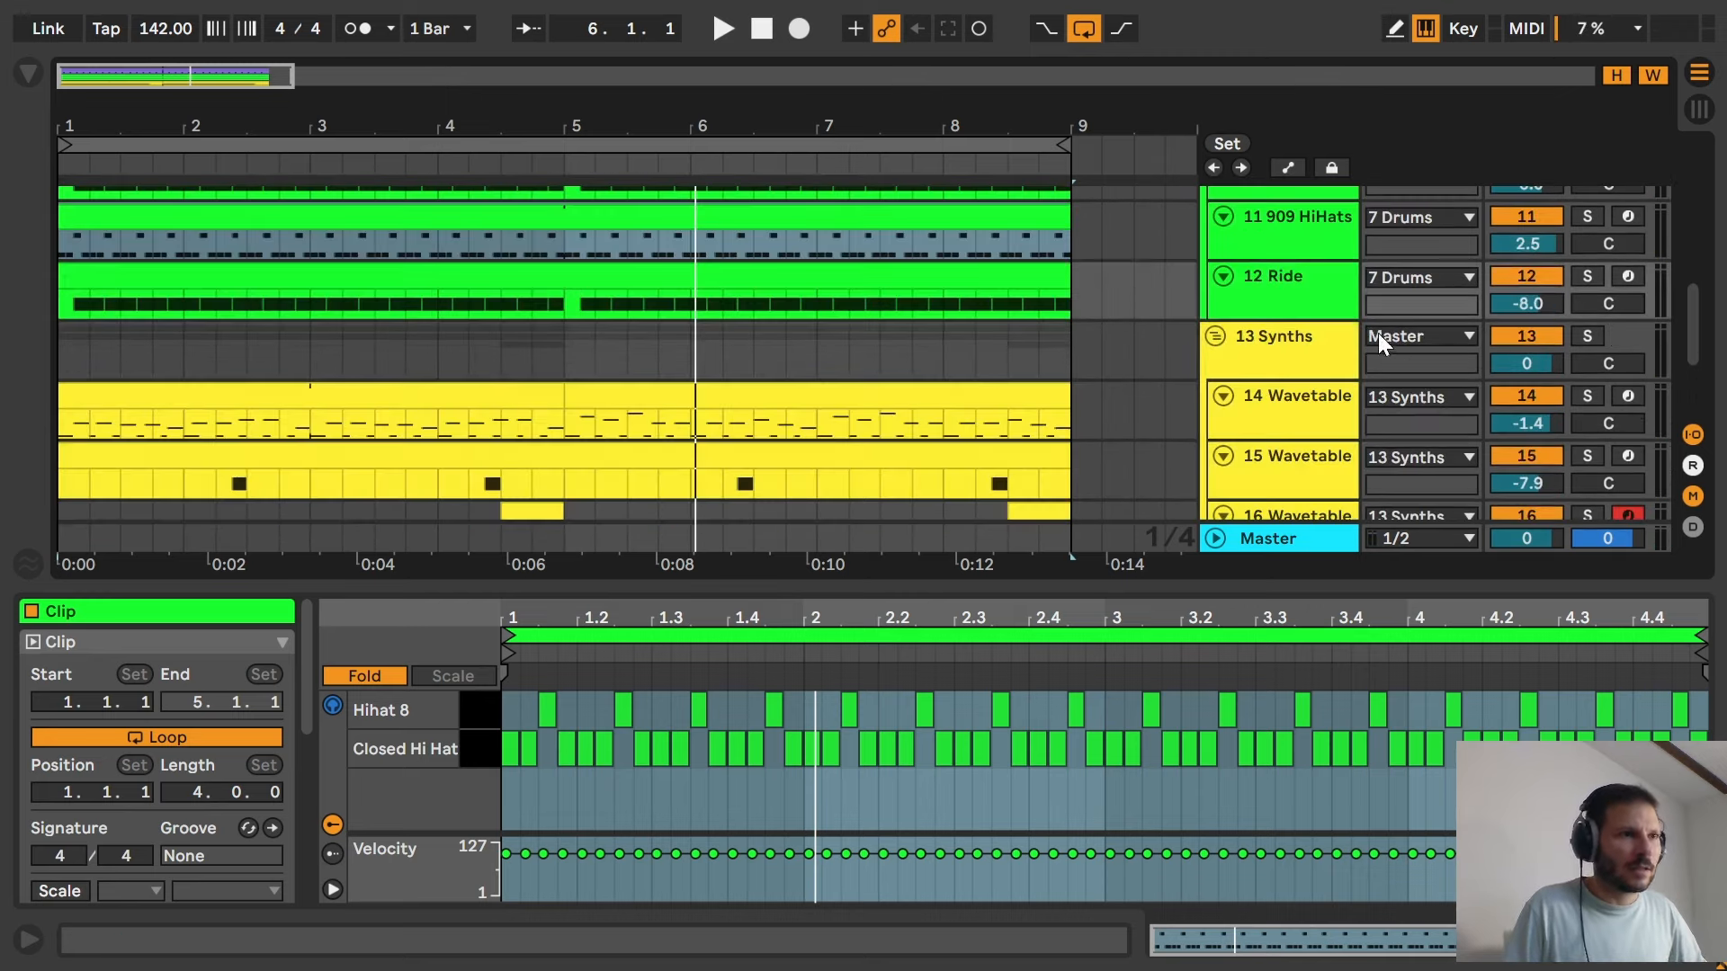
left_click(1288, 360)
scroll(1447, 392, "down", 3)
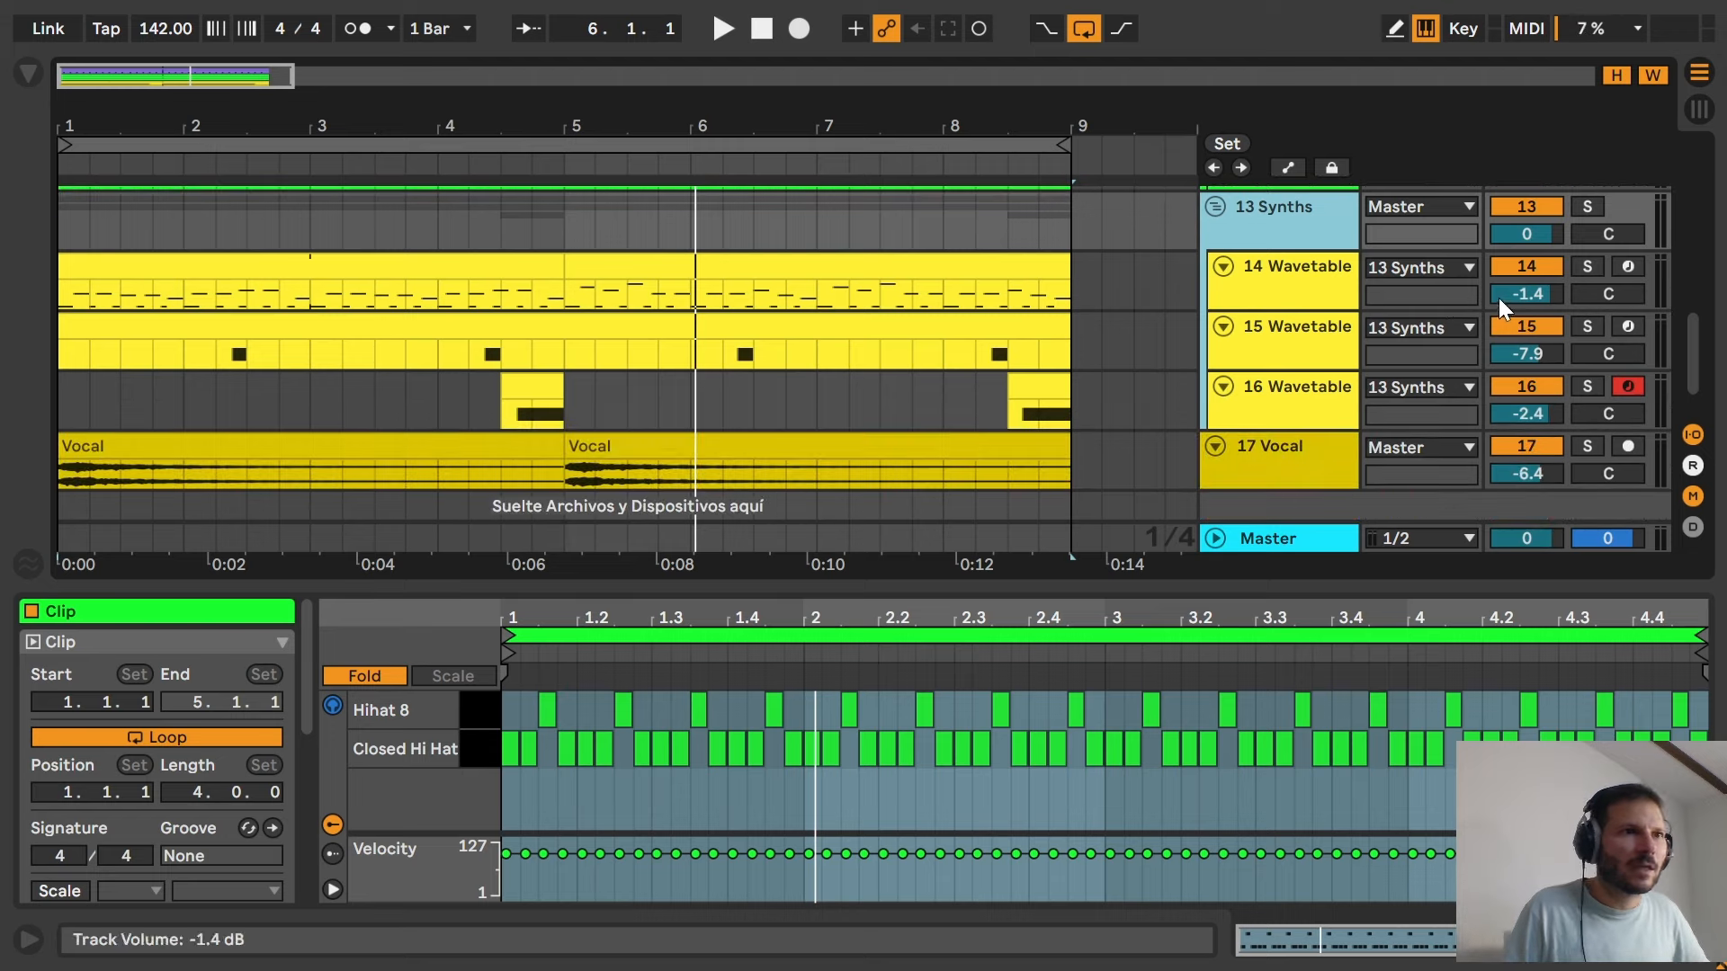
left_click_drag(1529, 268, 1526, 388)
scroll(1457, 383, "up", 2)
left_click(1587, 271)
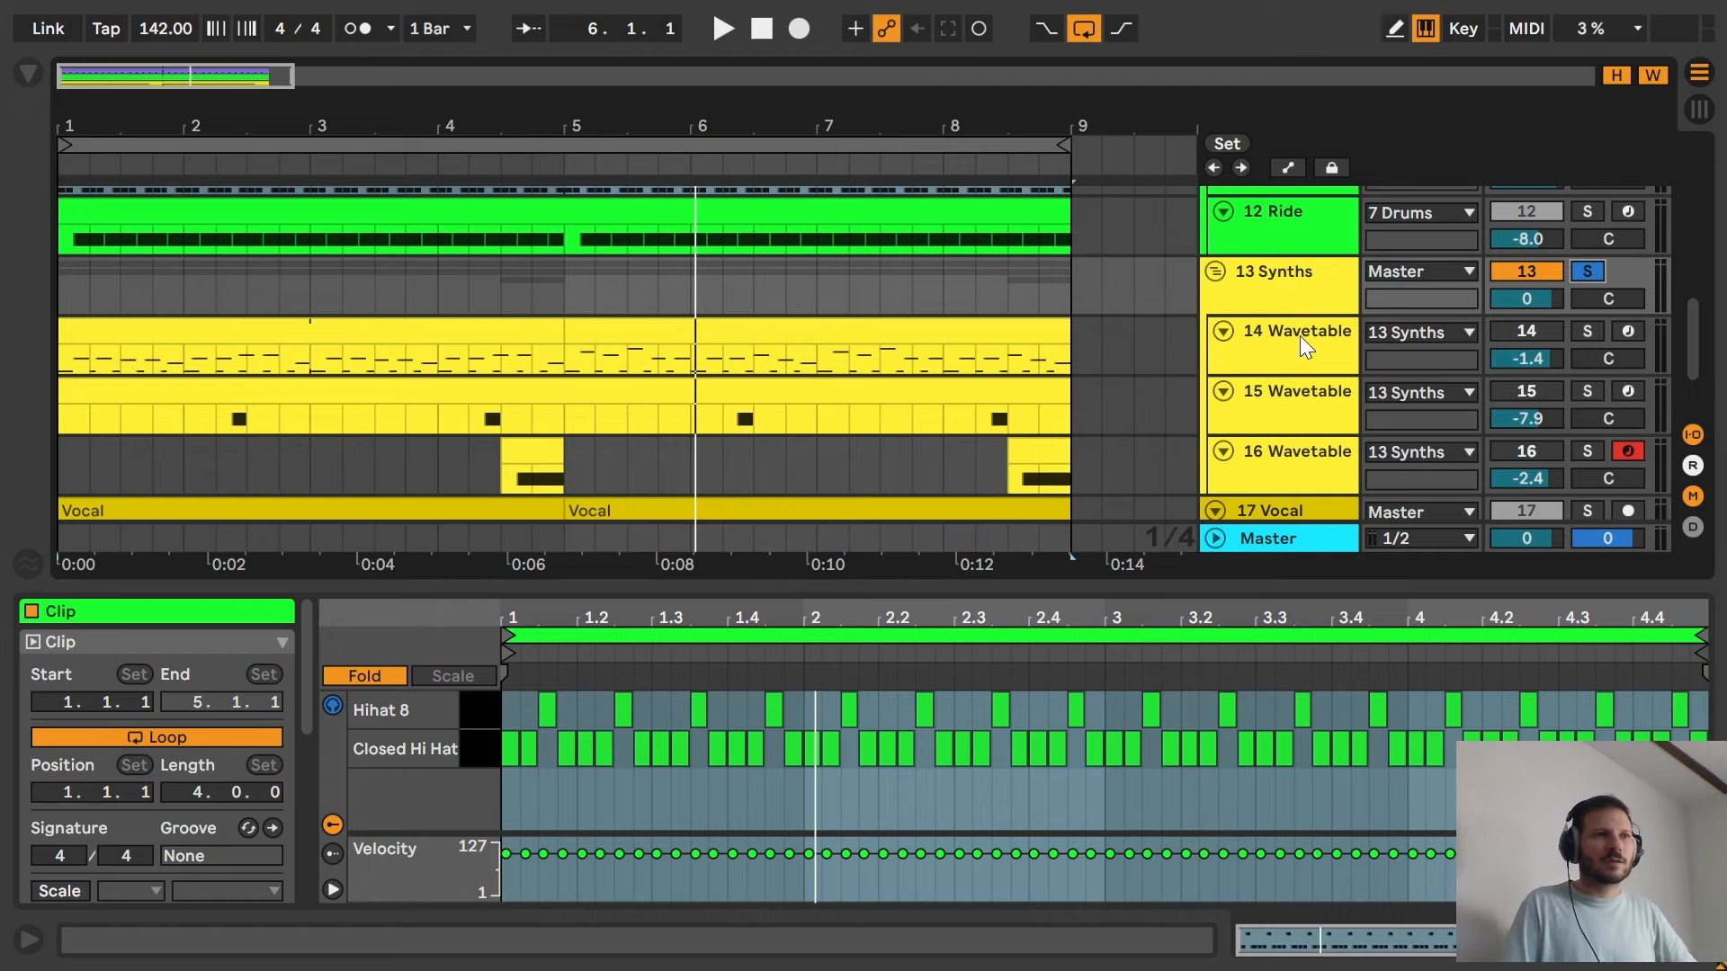
Enlarge the note editor and compare the notes of the two MIDI clips on track 14 Wavetable.
left_click(1299, 367)
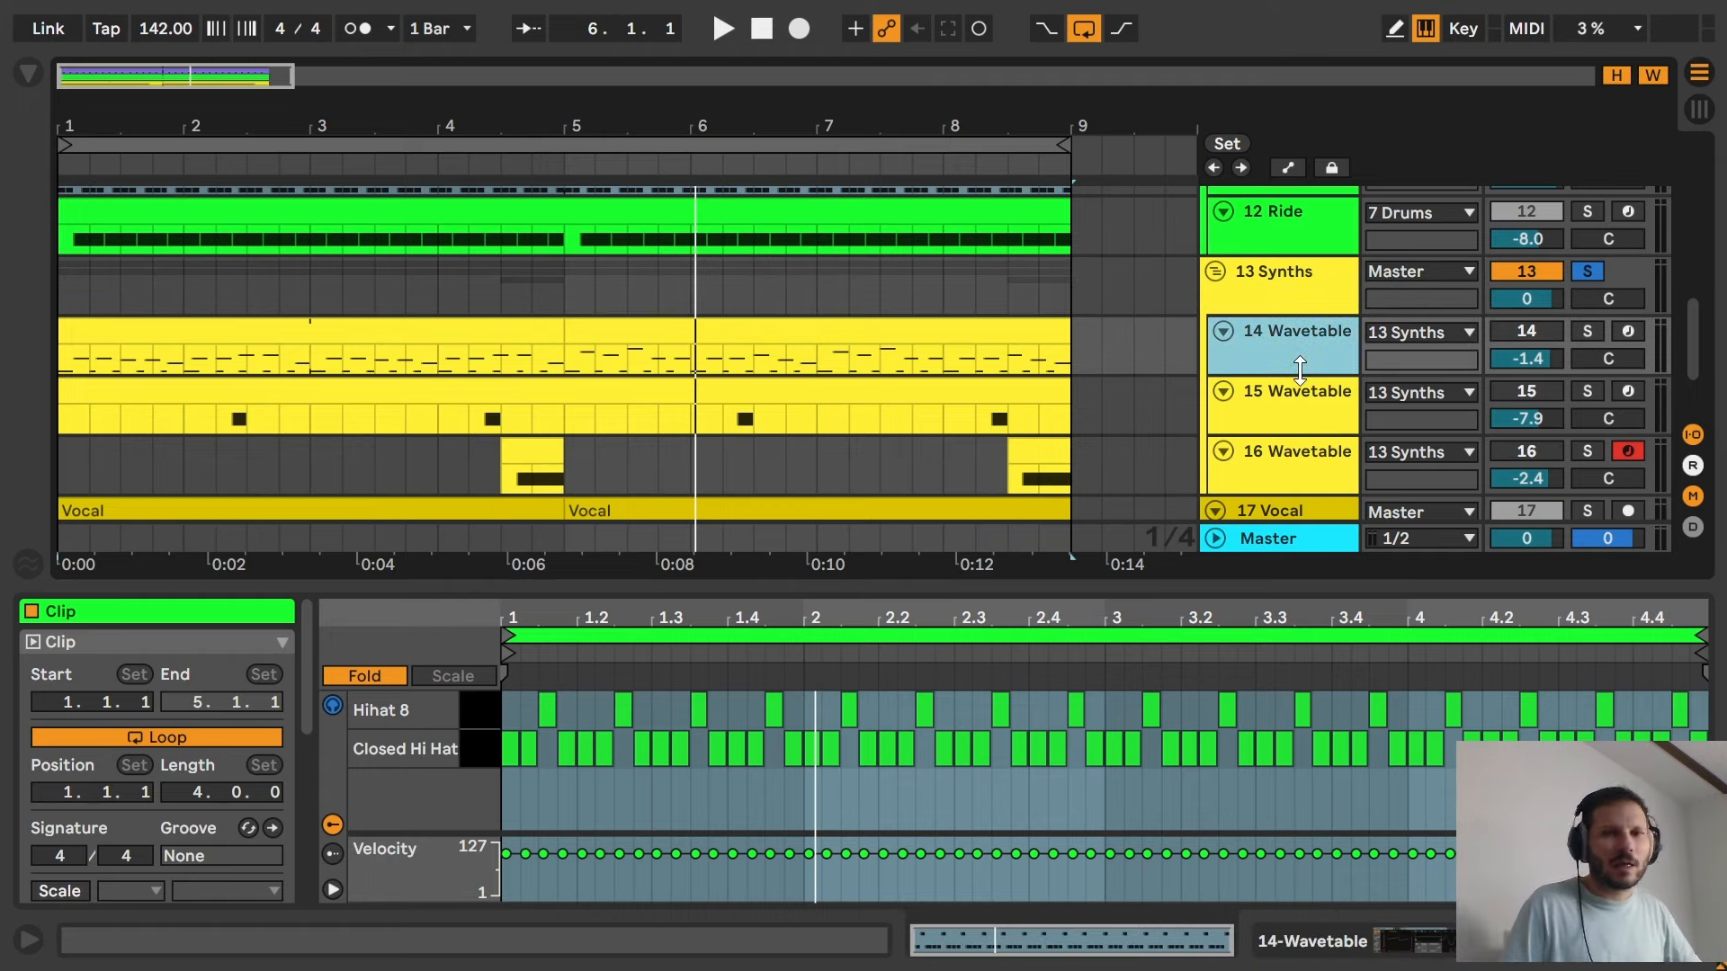
left_click(928, 349)
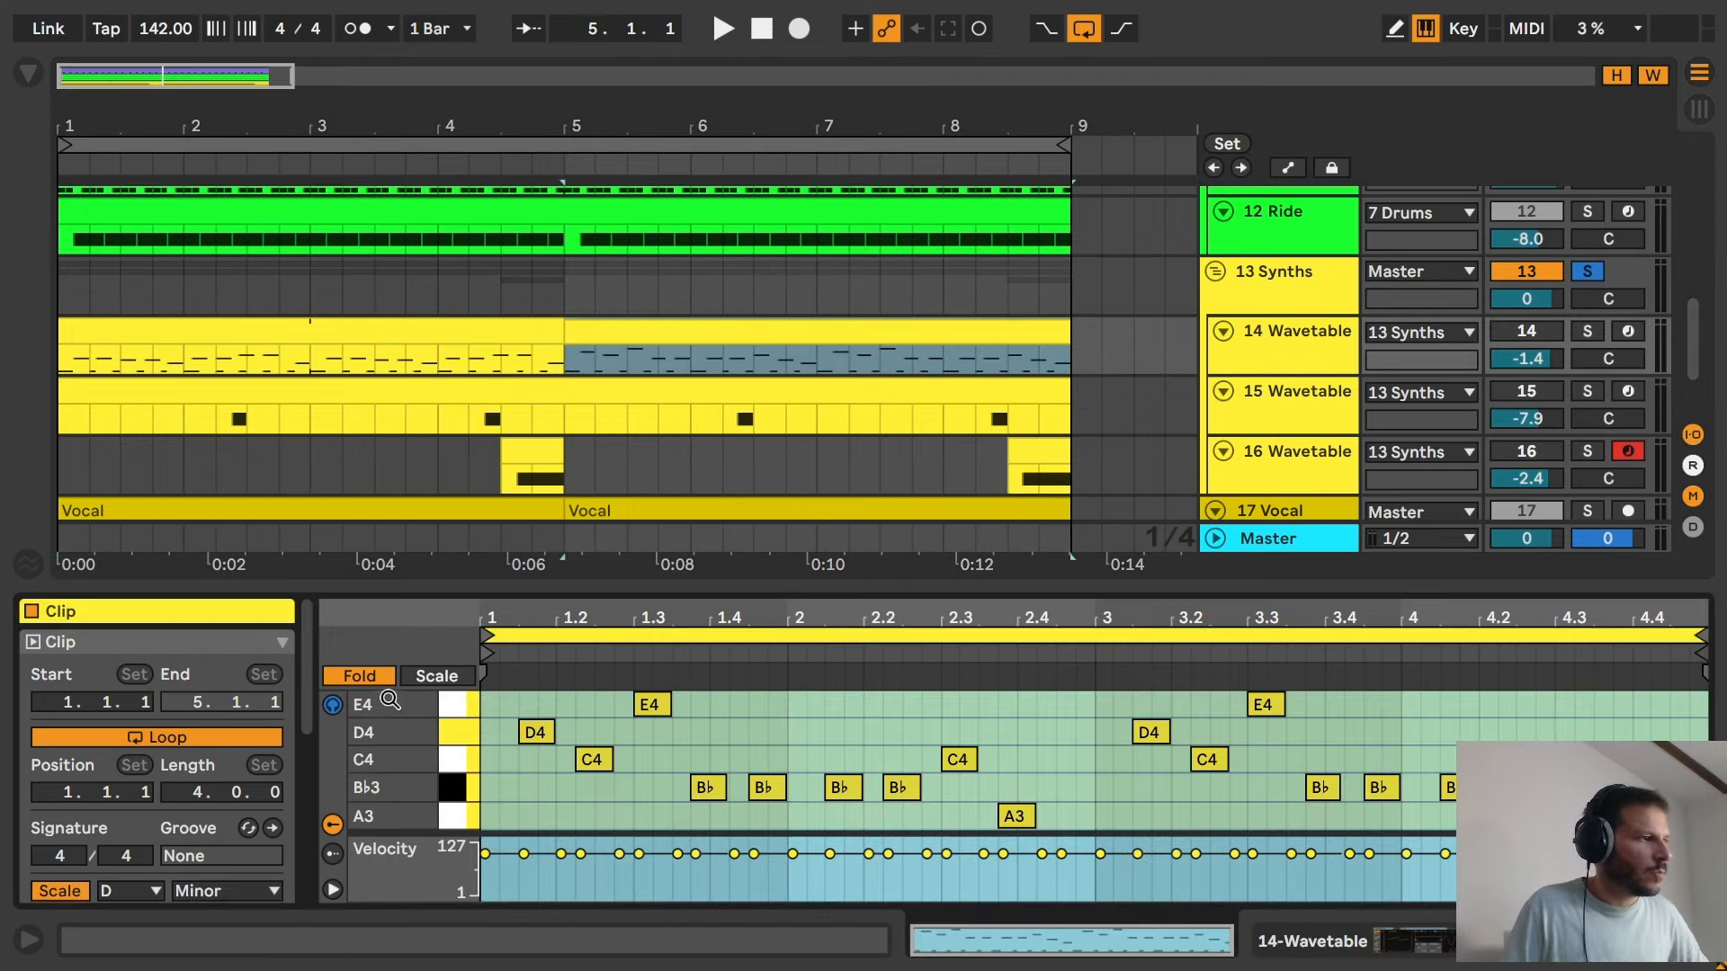
scroll(569, 773, "down", 2)
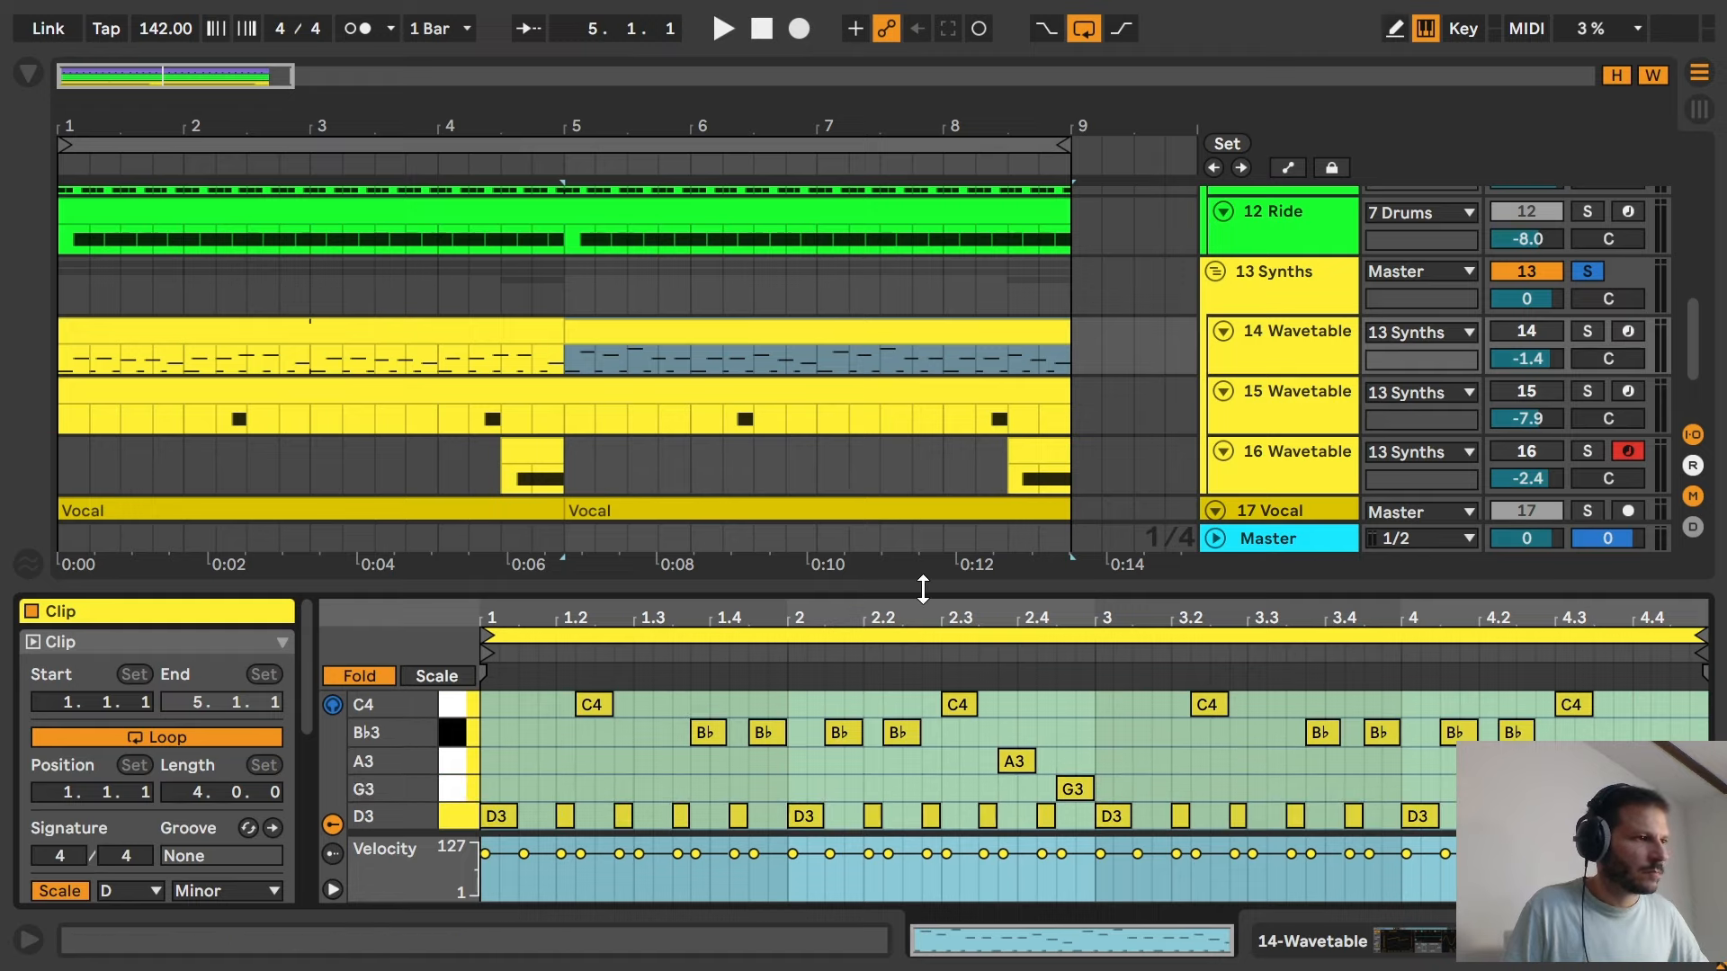
left_click_drag(921, 586, 912, 411)
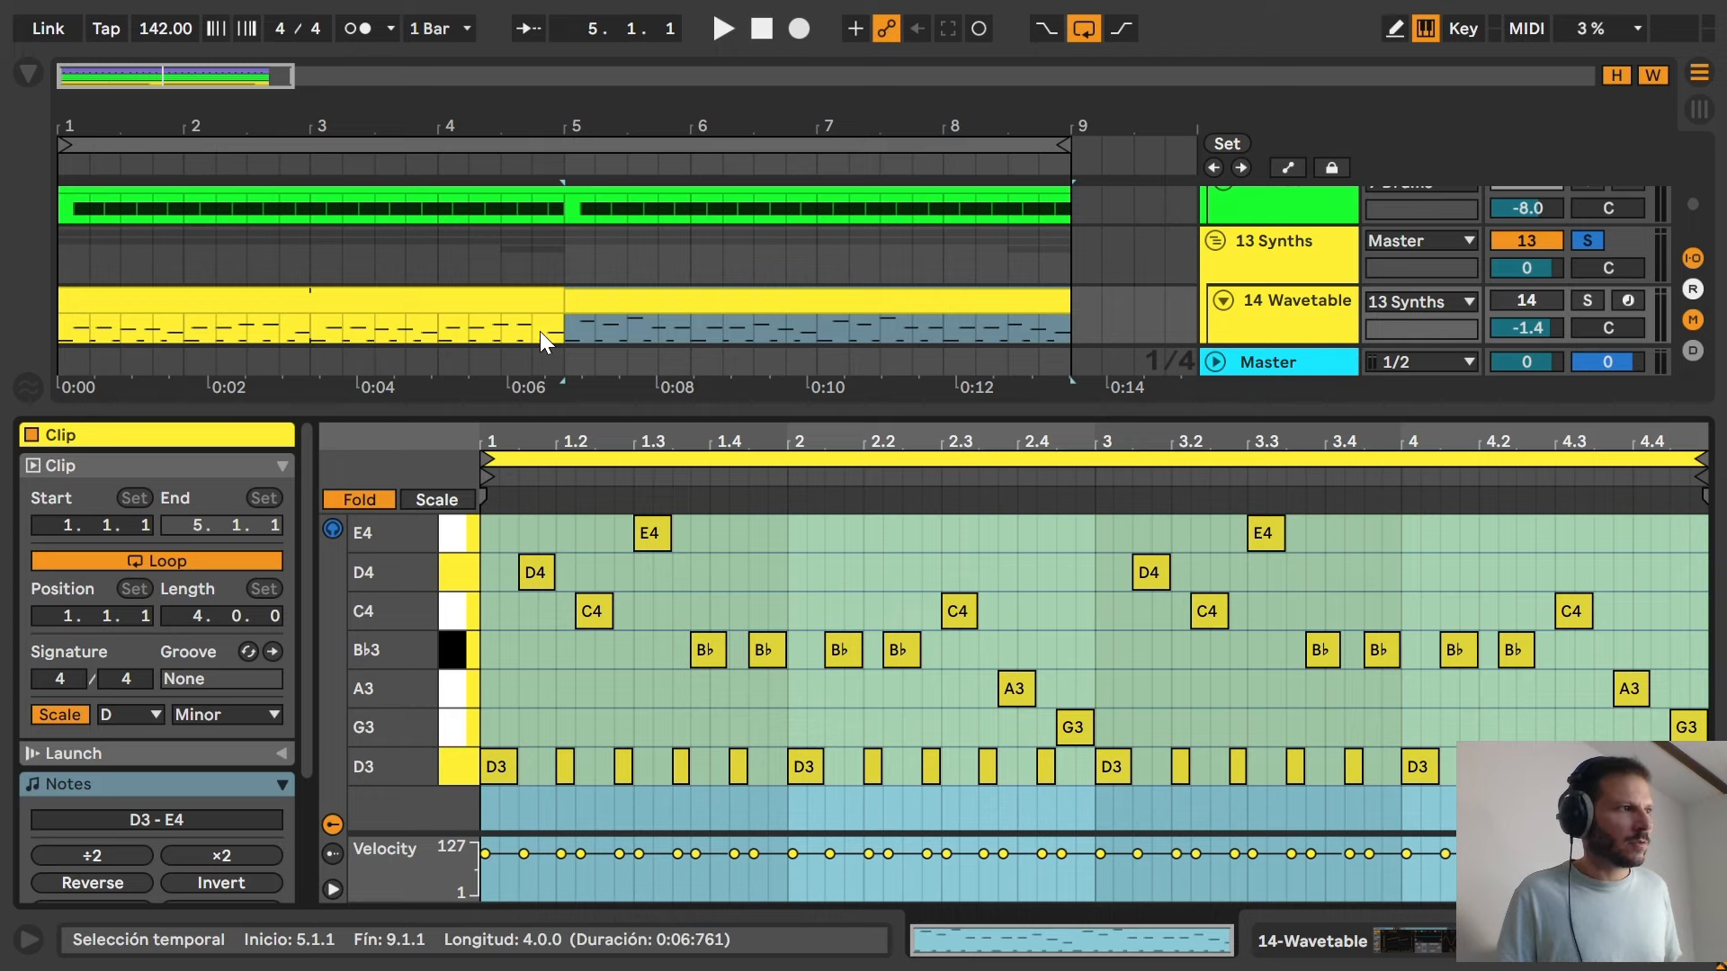
left_click(533, 307)
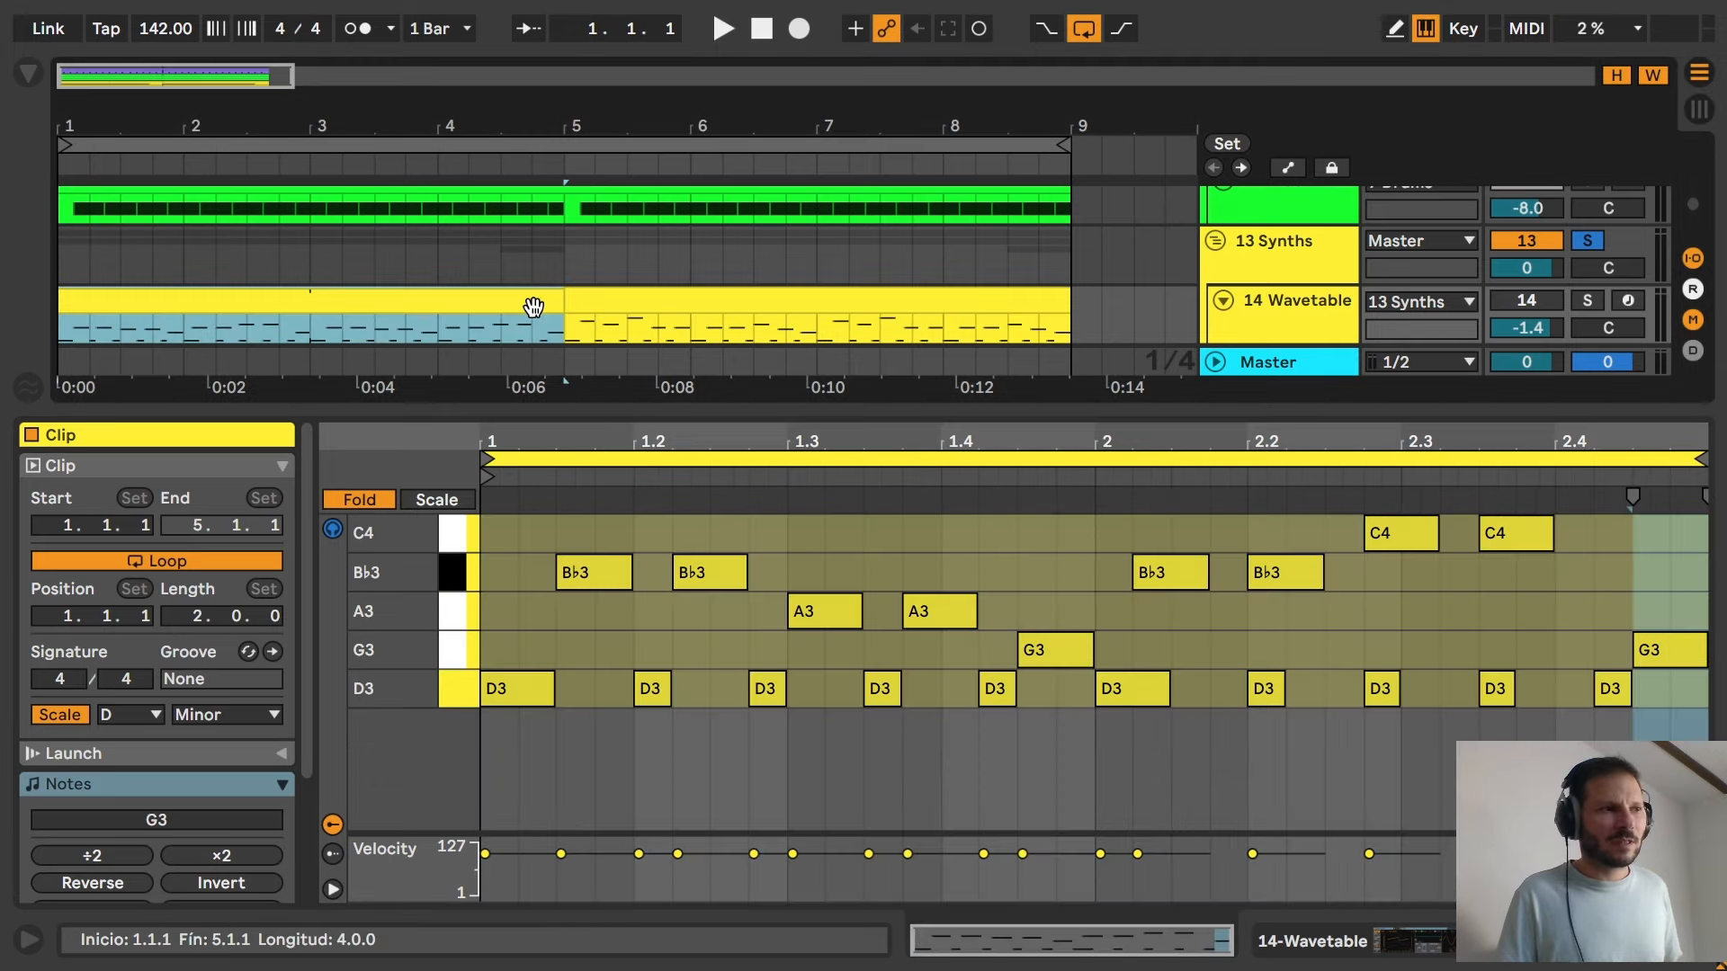
left_click(675, 297)
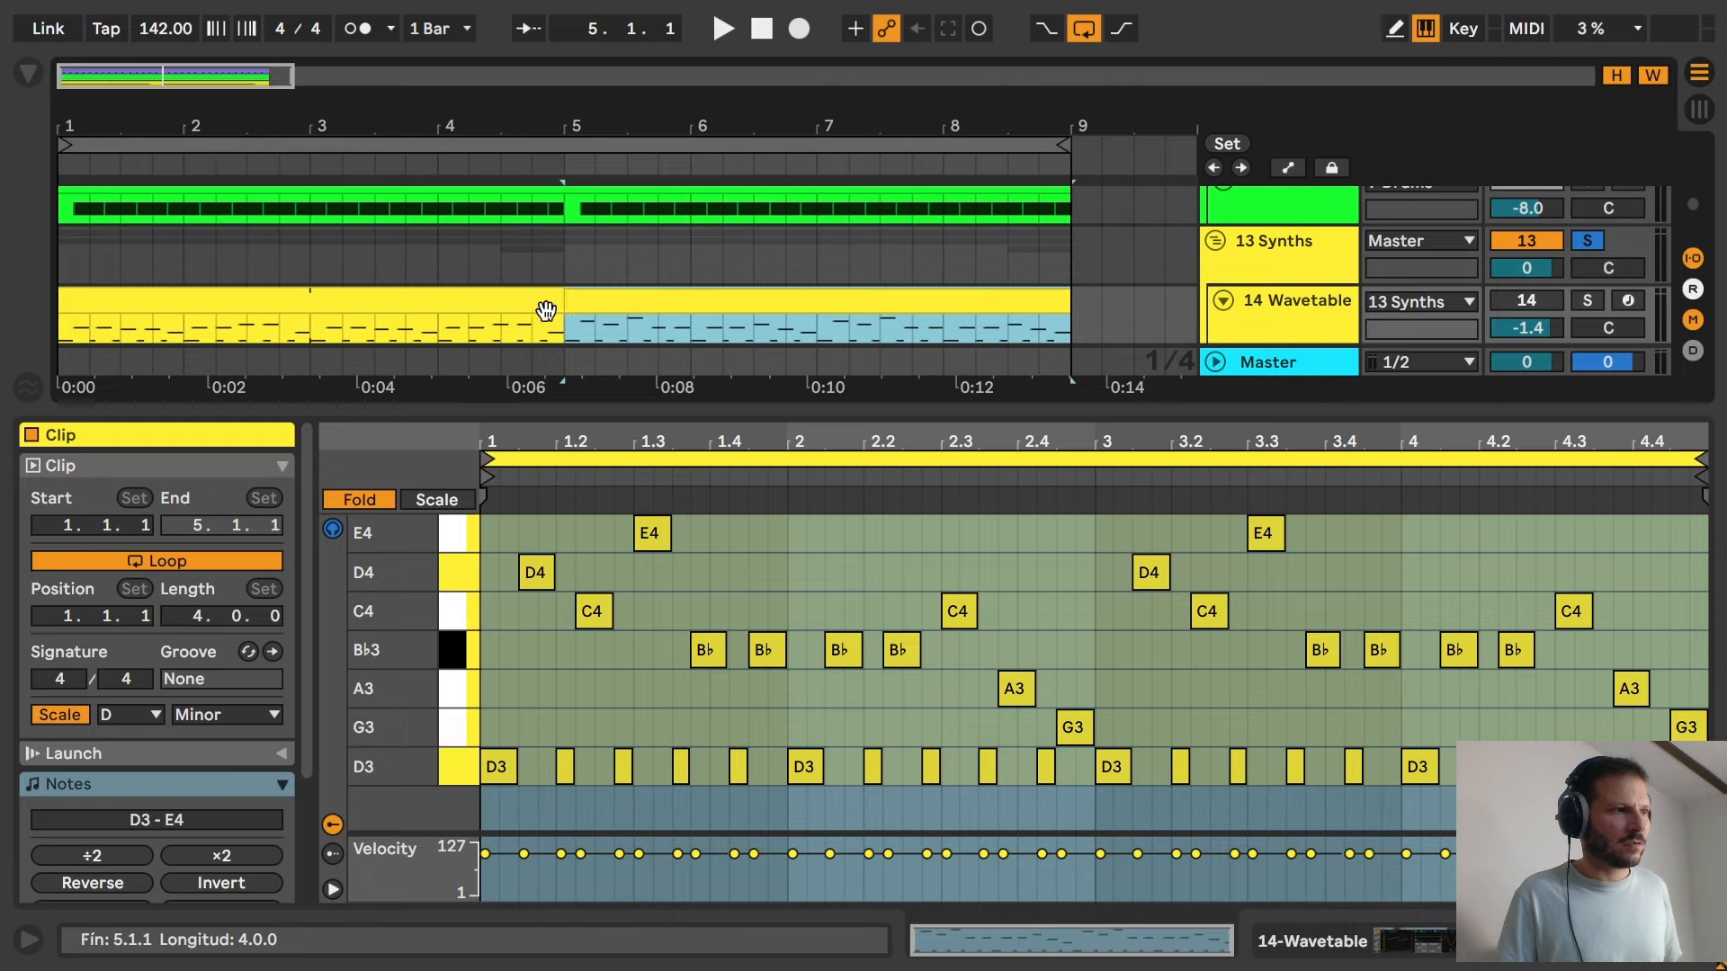
left_click(505, 310)
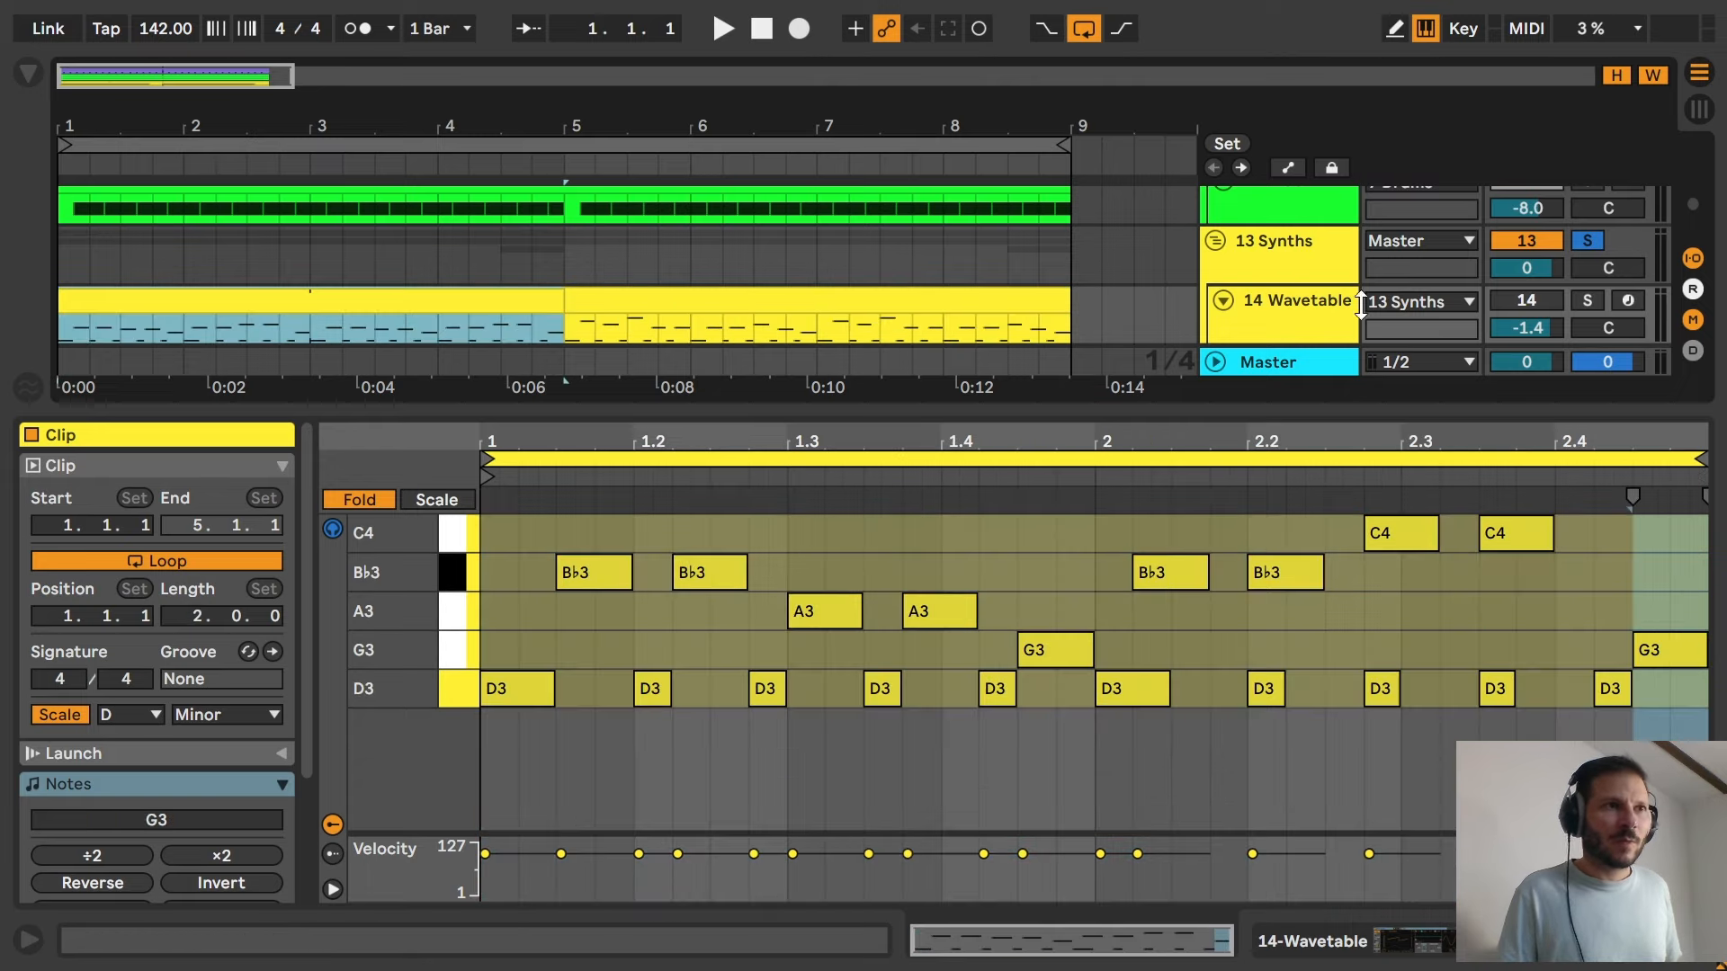
Show track 14's Wavetable device and examine its second oscillator and modulation matrix.
left_click(1300, 325)
key("shift+Tab")
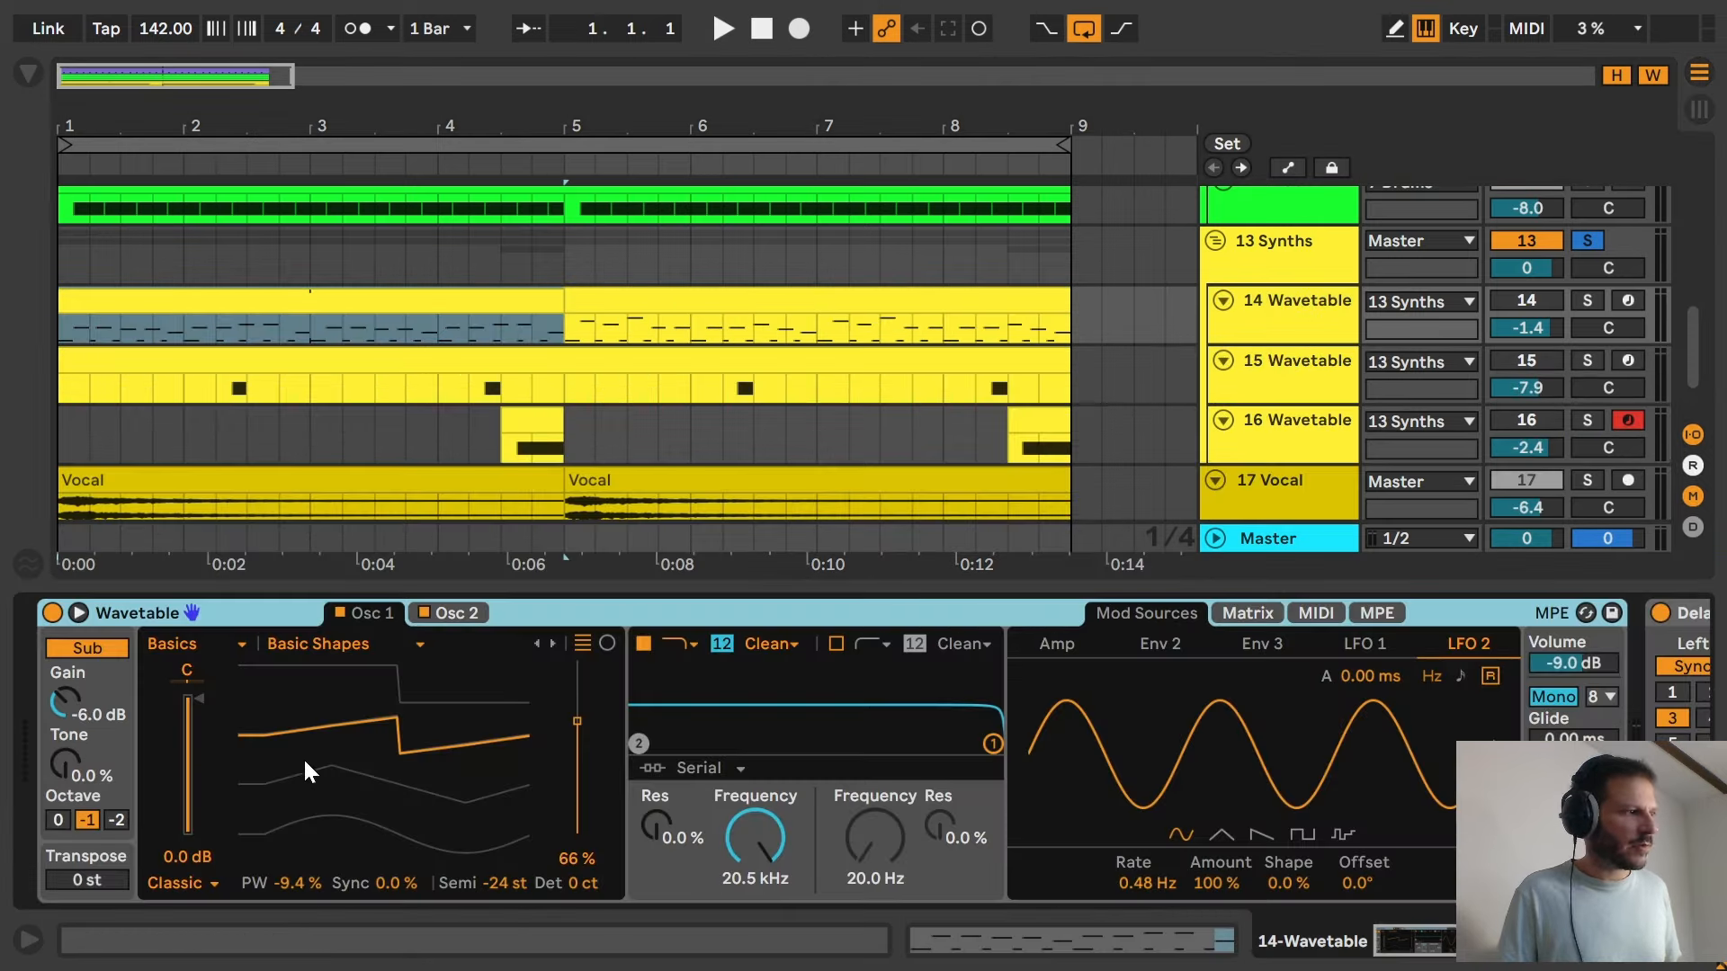
left_click(432, 612)
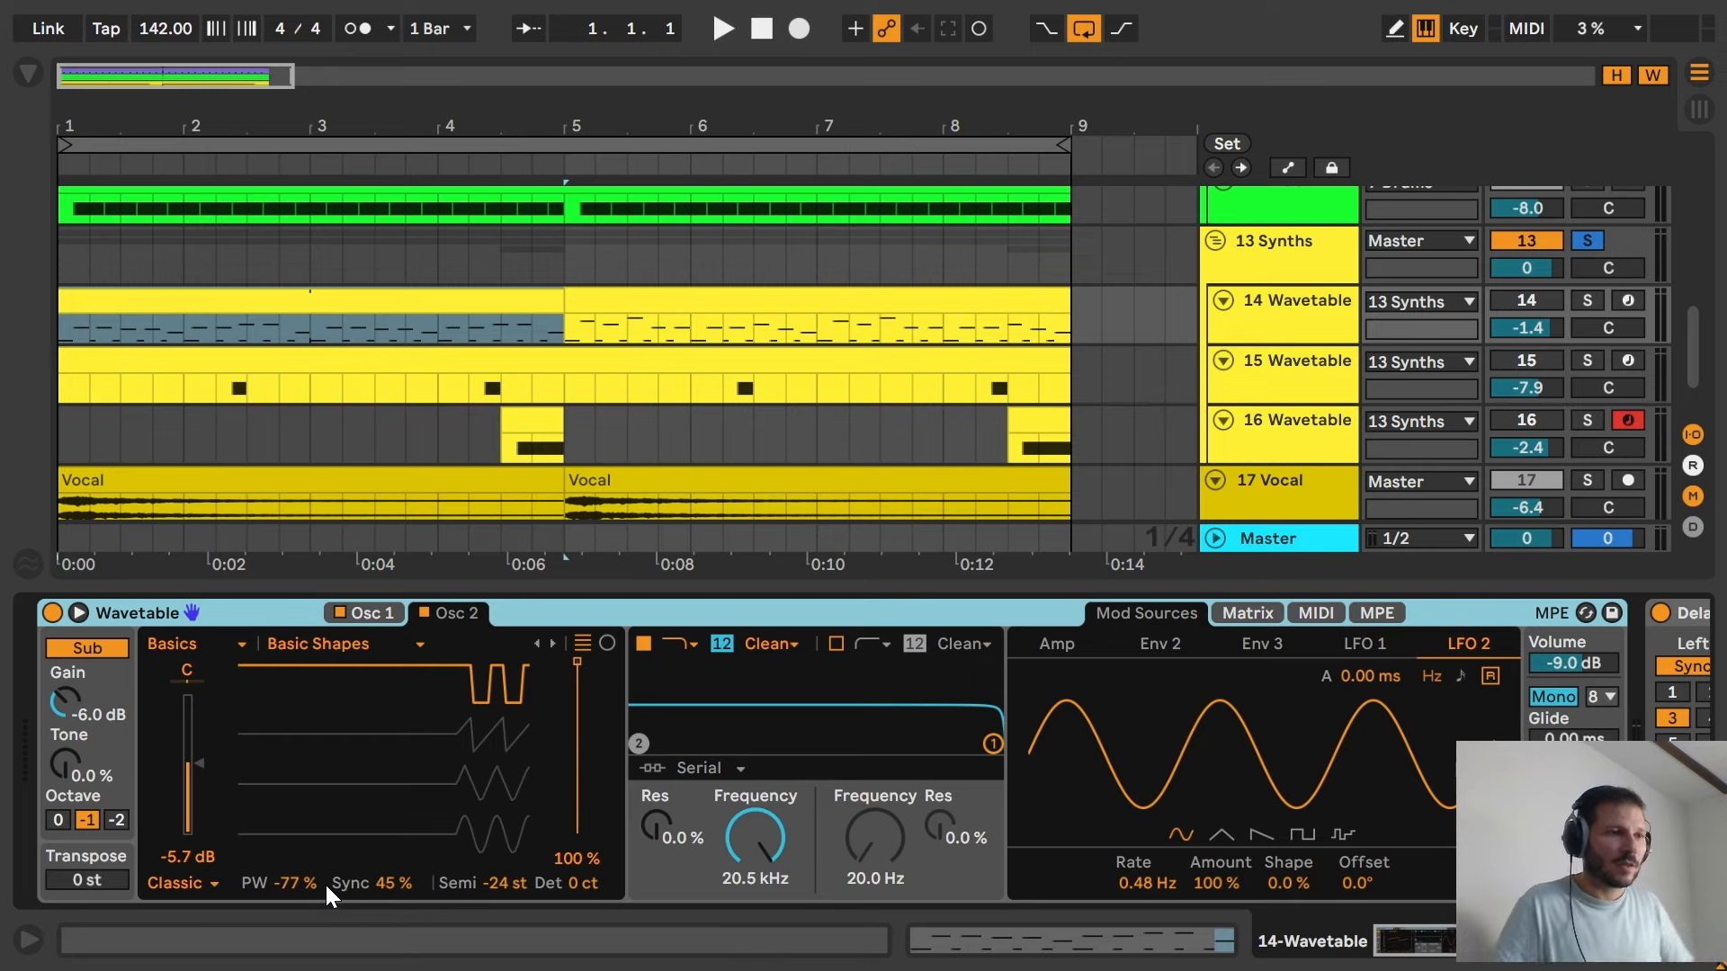
left_click(1254, 608)
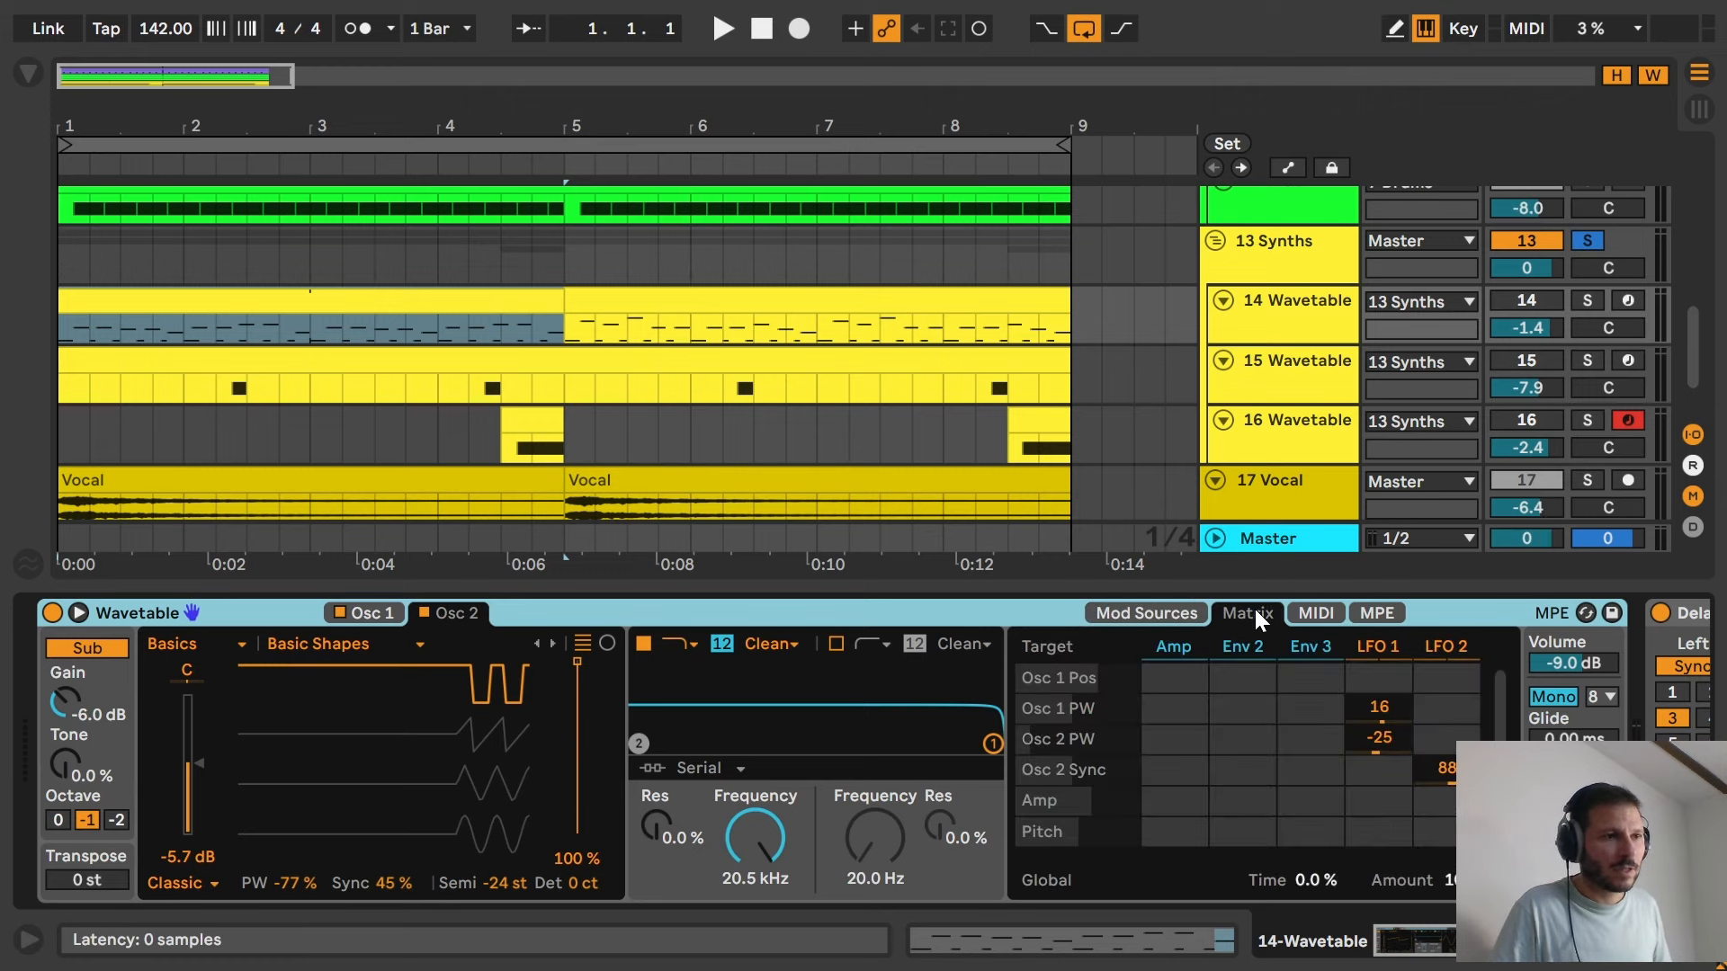
left_click(1244, 739)
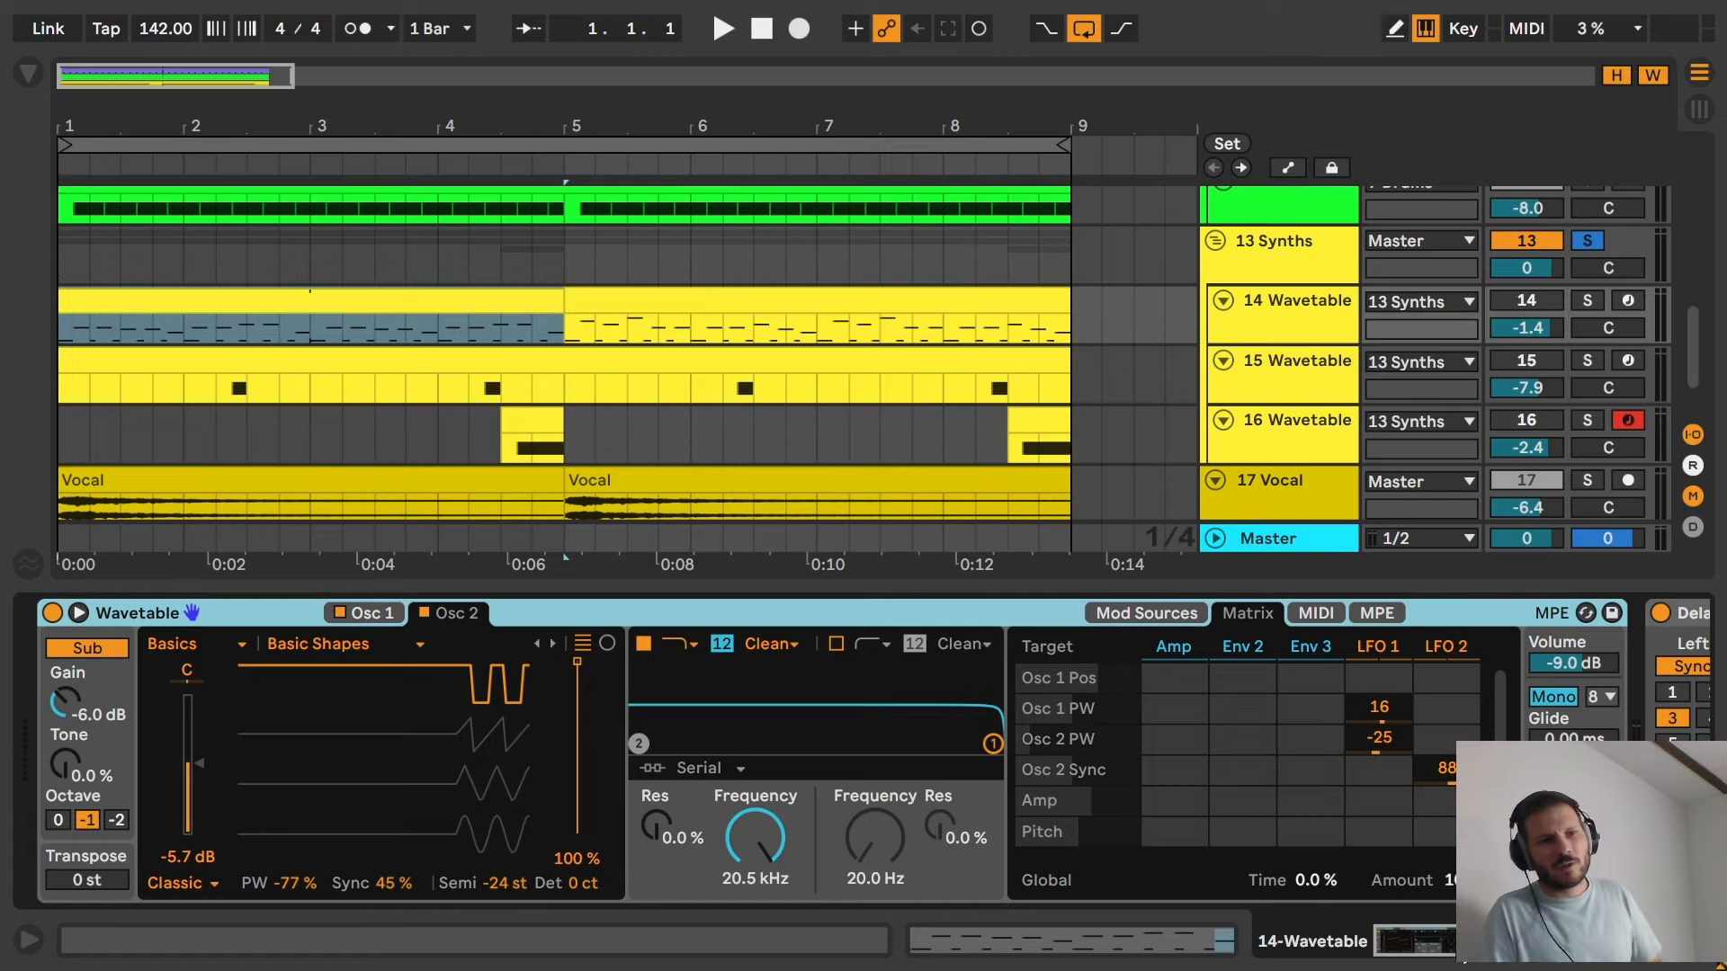
Bypass the Delay, Overdrive, Compressor, Utility and Auto Filter on track 14 and return to the Wavetable at the start of the chain.
left_click_drag(1442, 952, 1505, 967)
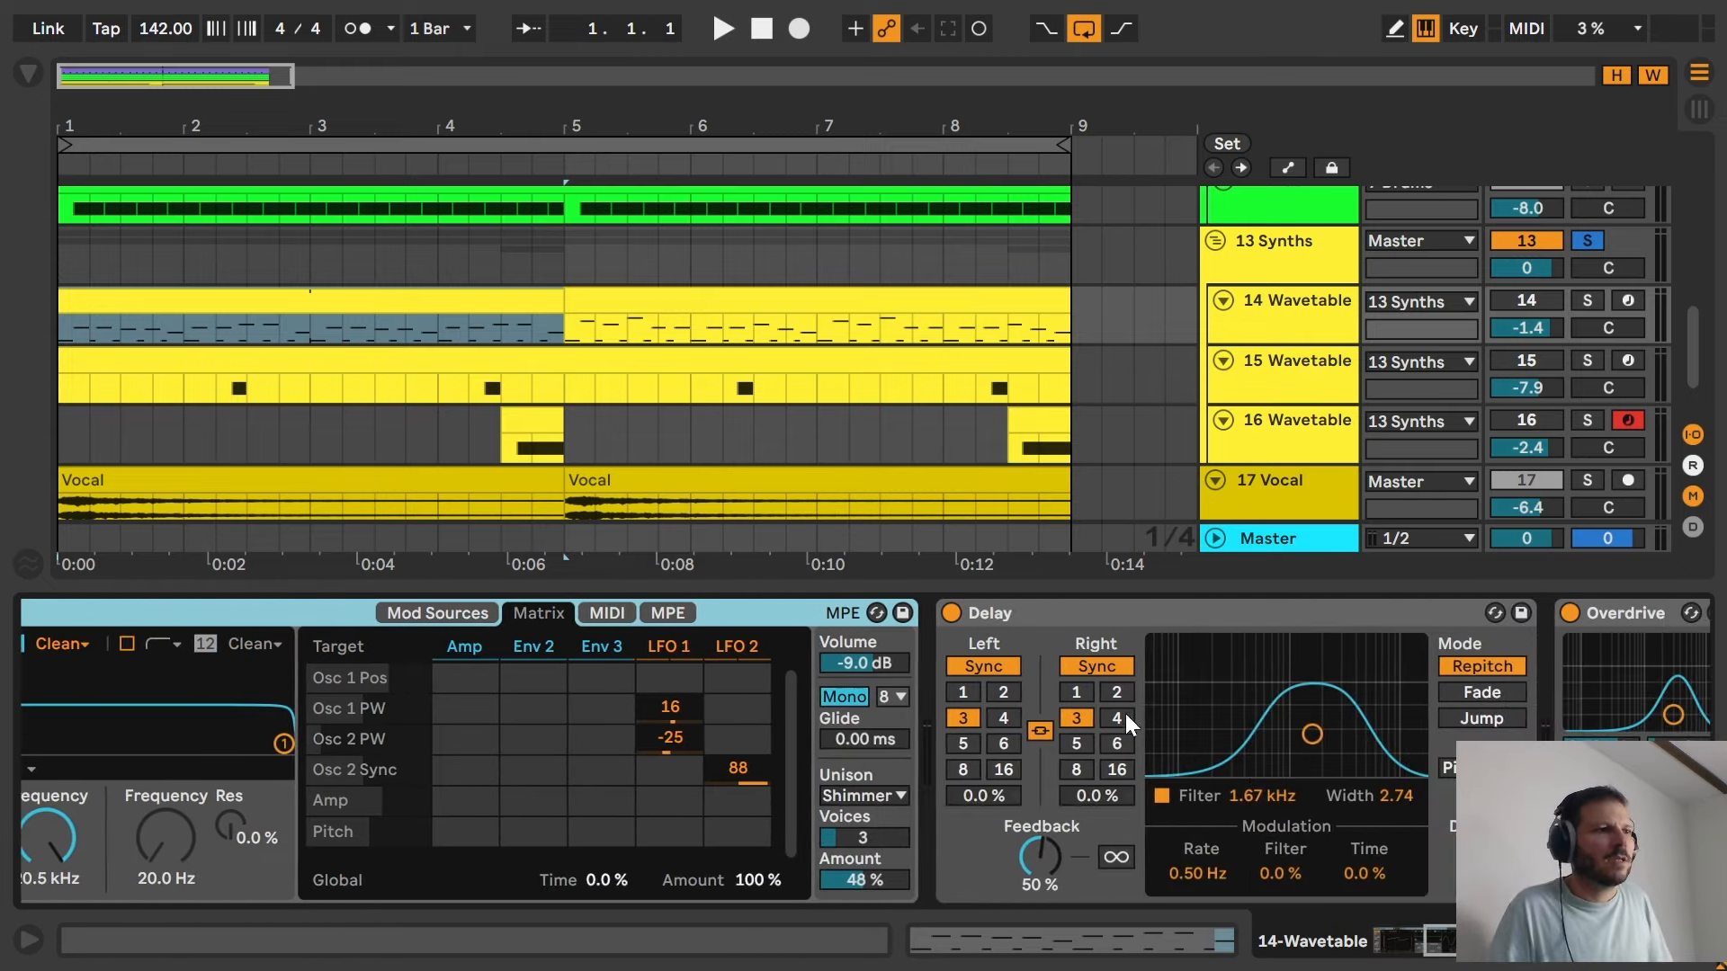
left_click(952, 612)
scroll(1334, 774, "right", 6)
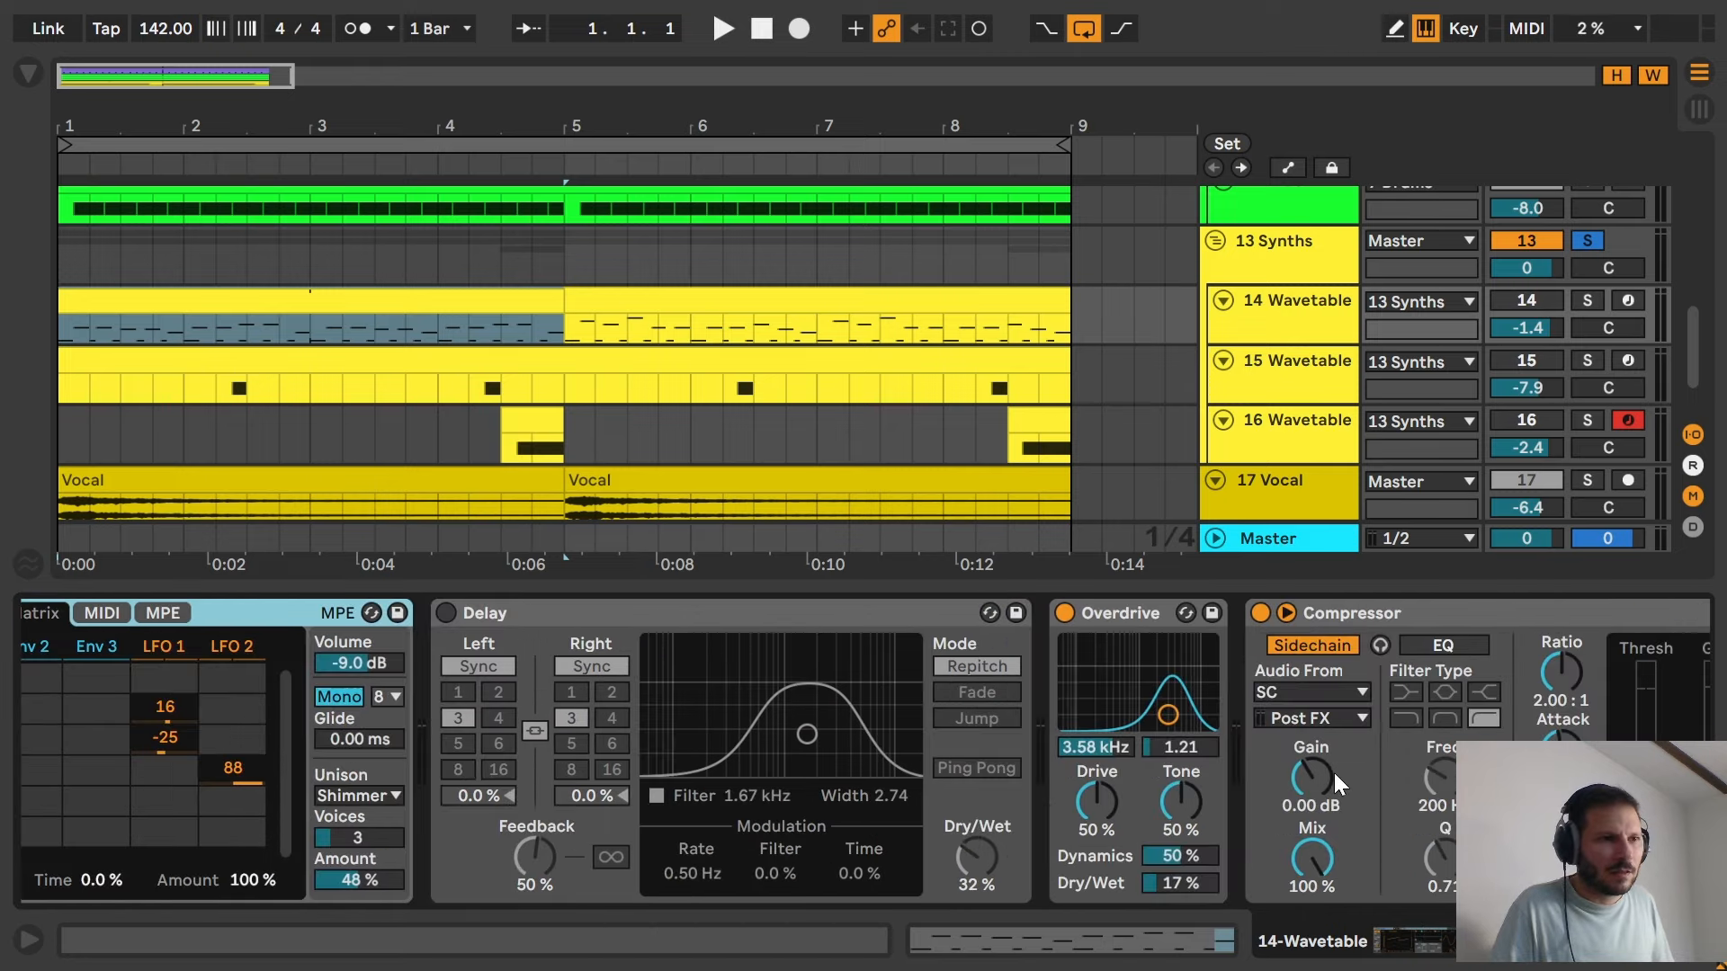
left_click(1065, 612)
left_click(1259, 614)
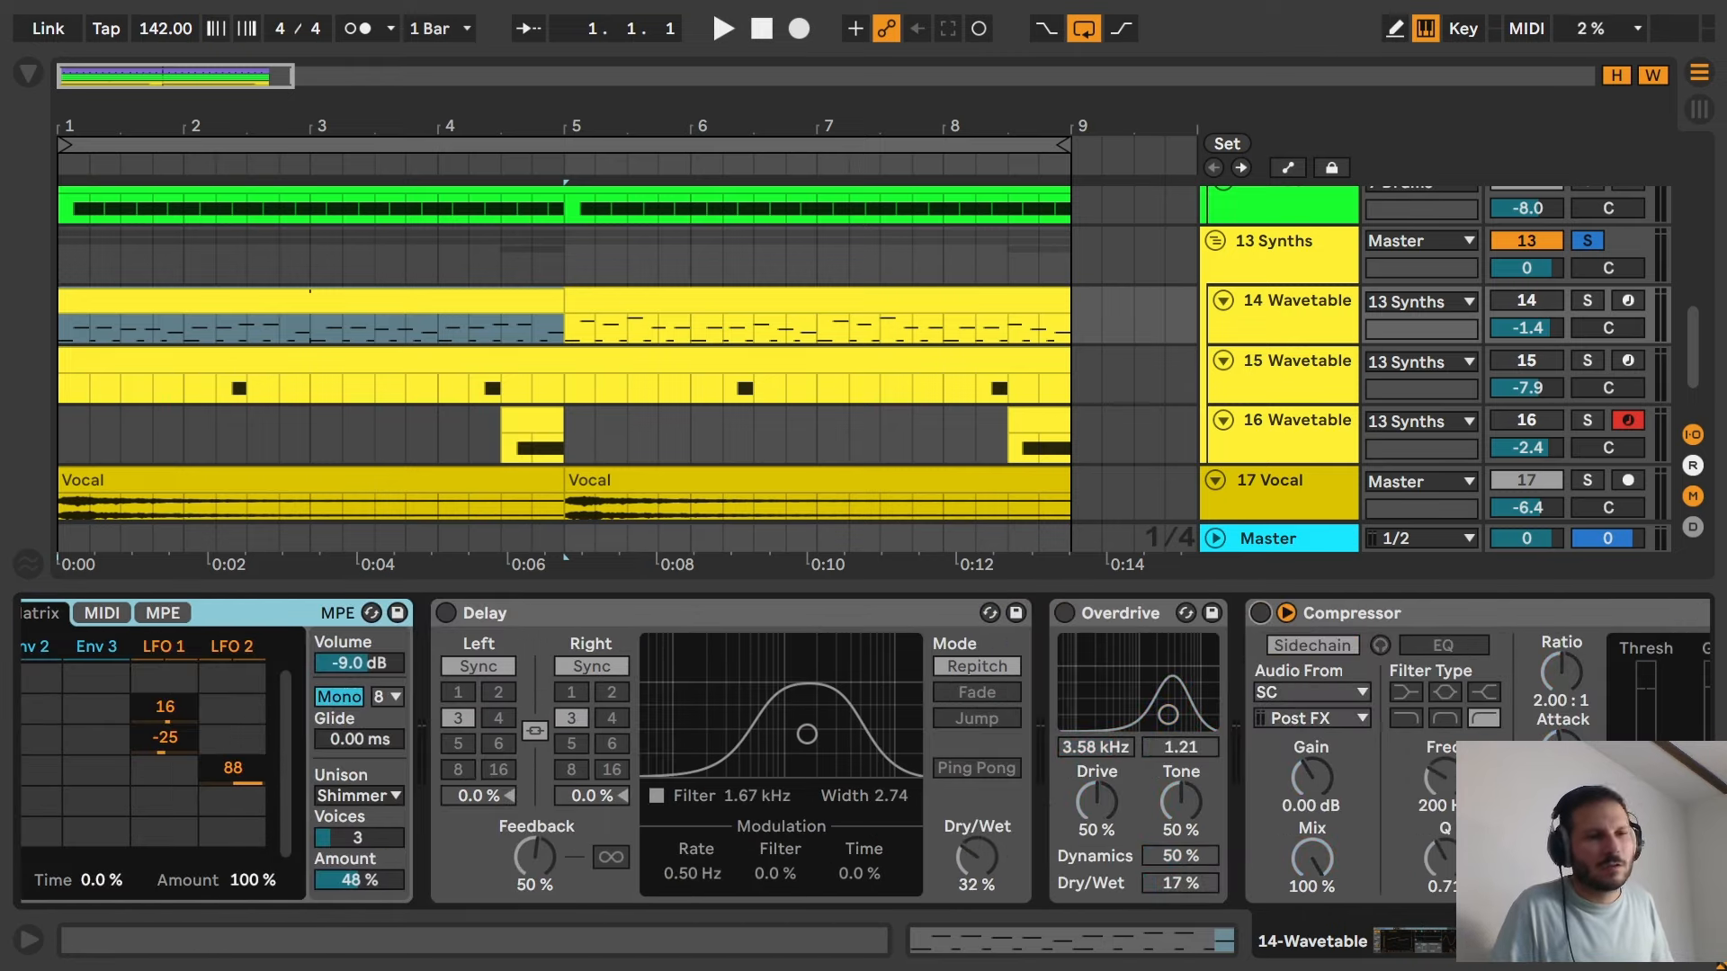
scroll(1556, 960, "right", 9)
scroll(1570, 963, "right", 2)
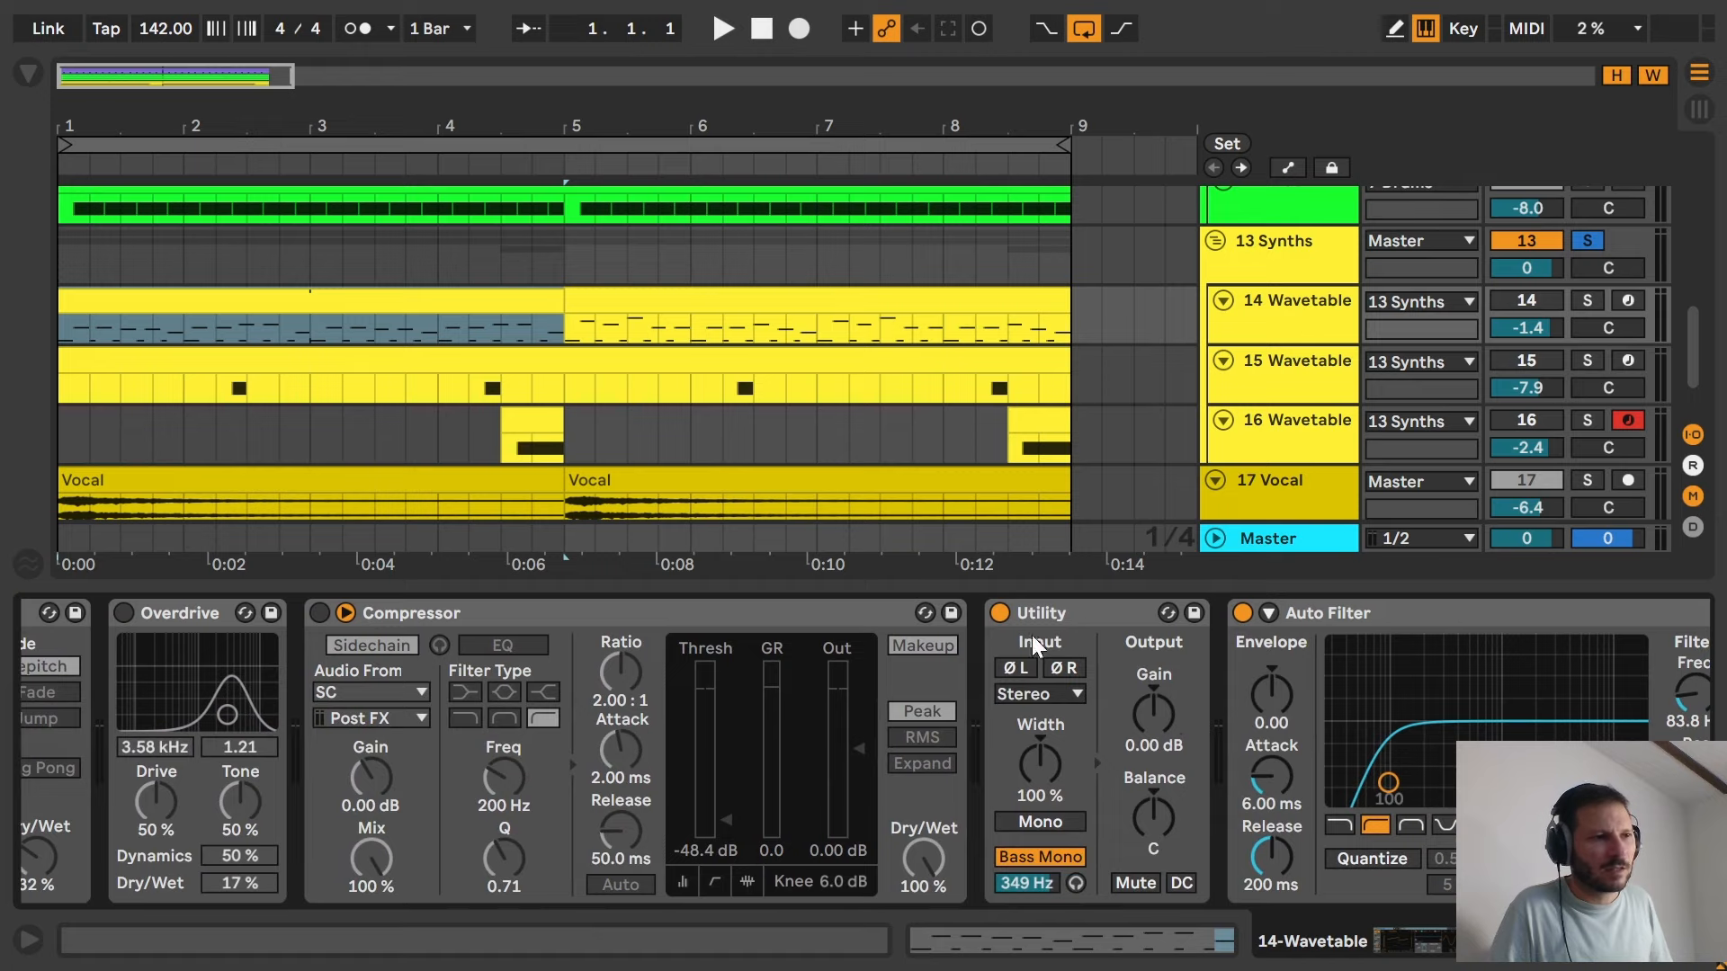
left_click(998, 612)
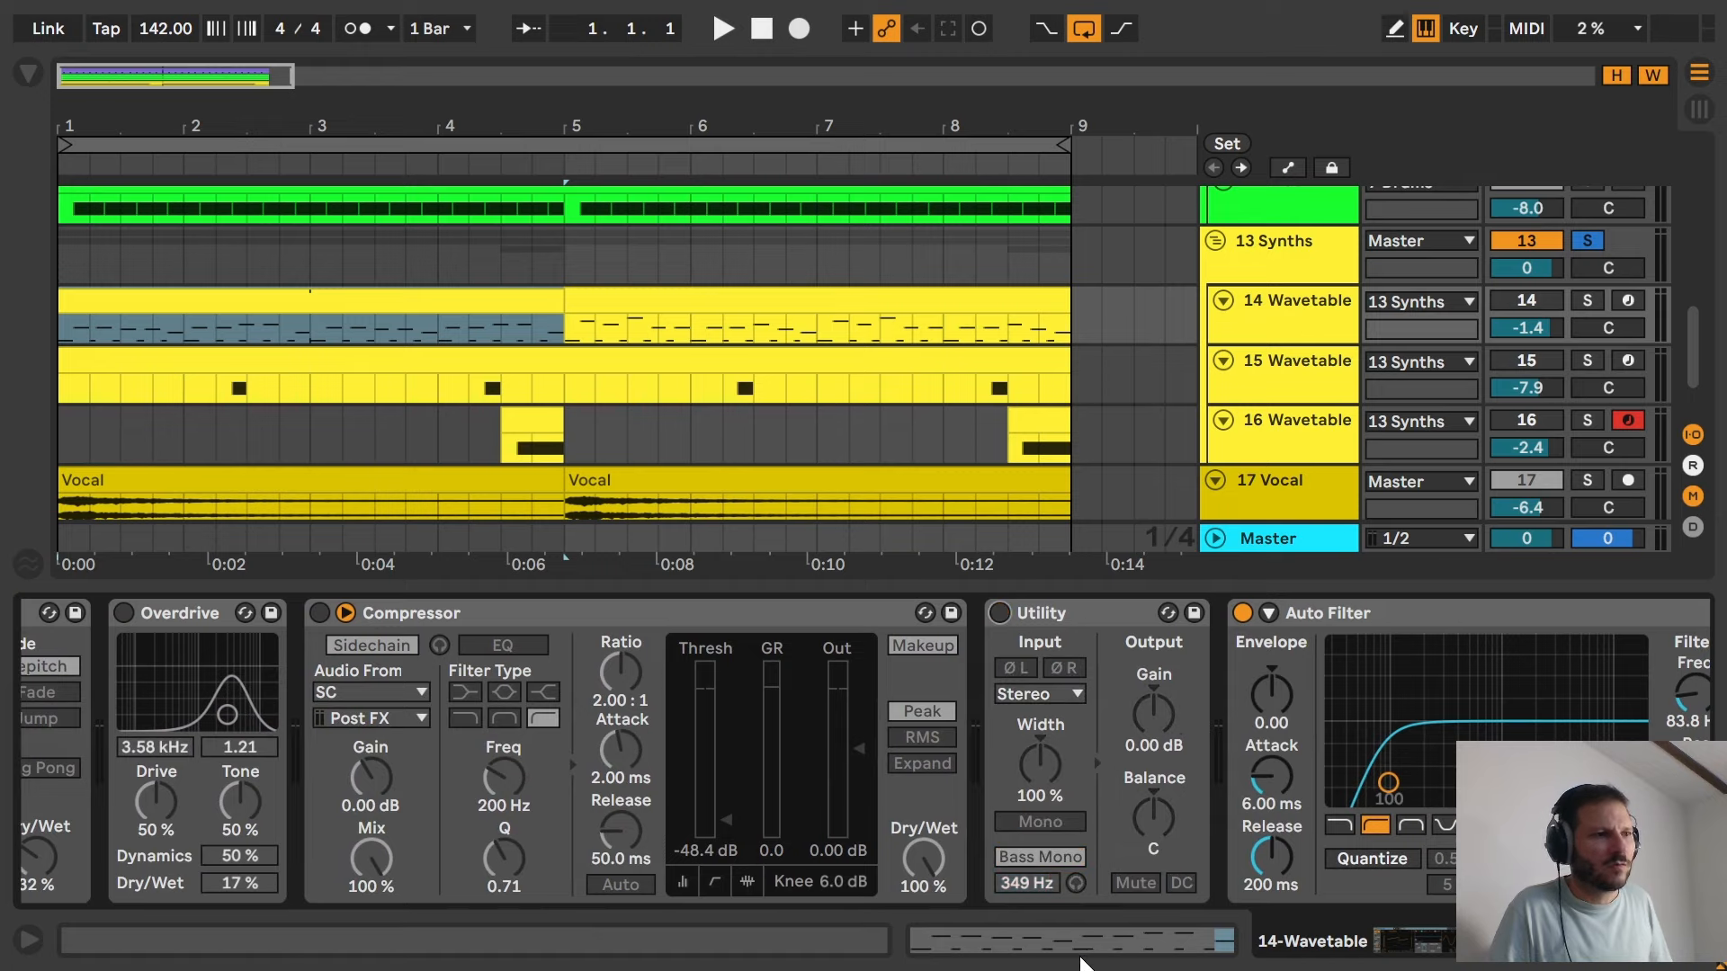
left_click(1243, 615)
scroll(1624, 961, "right", 3)
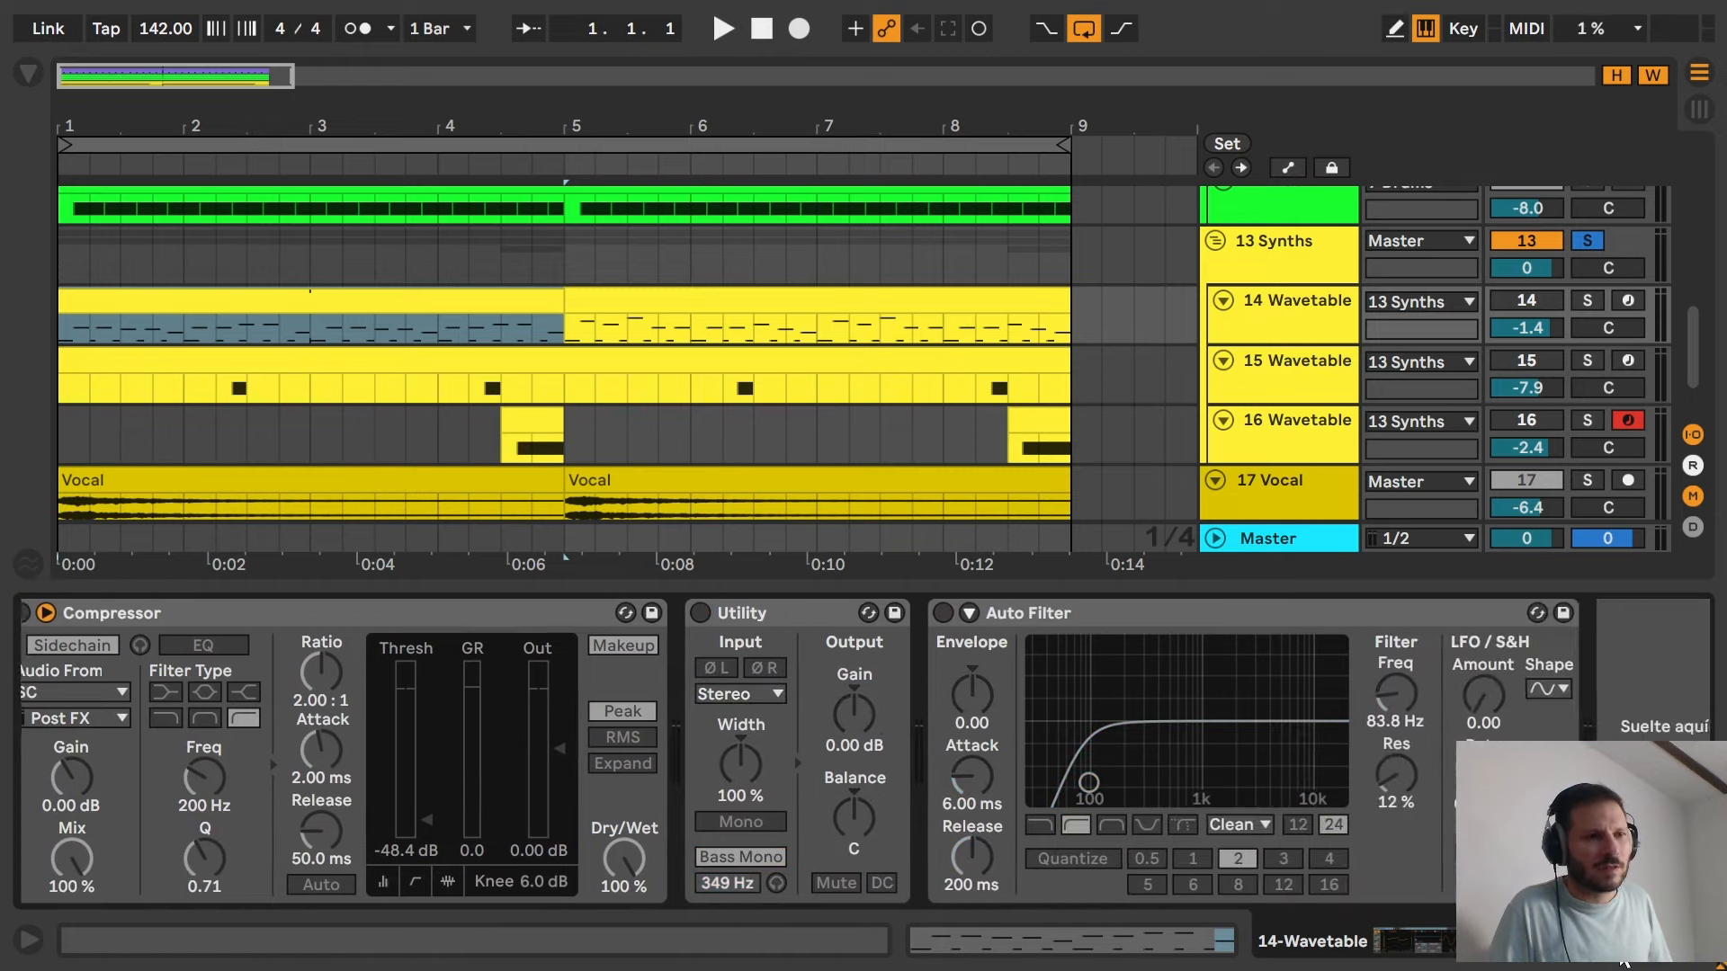
left_click_drag(1623, 962, 1445, 959)
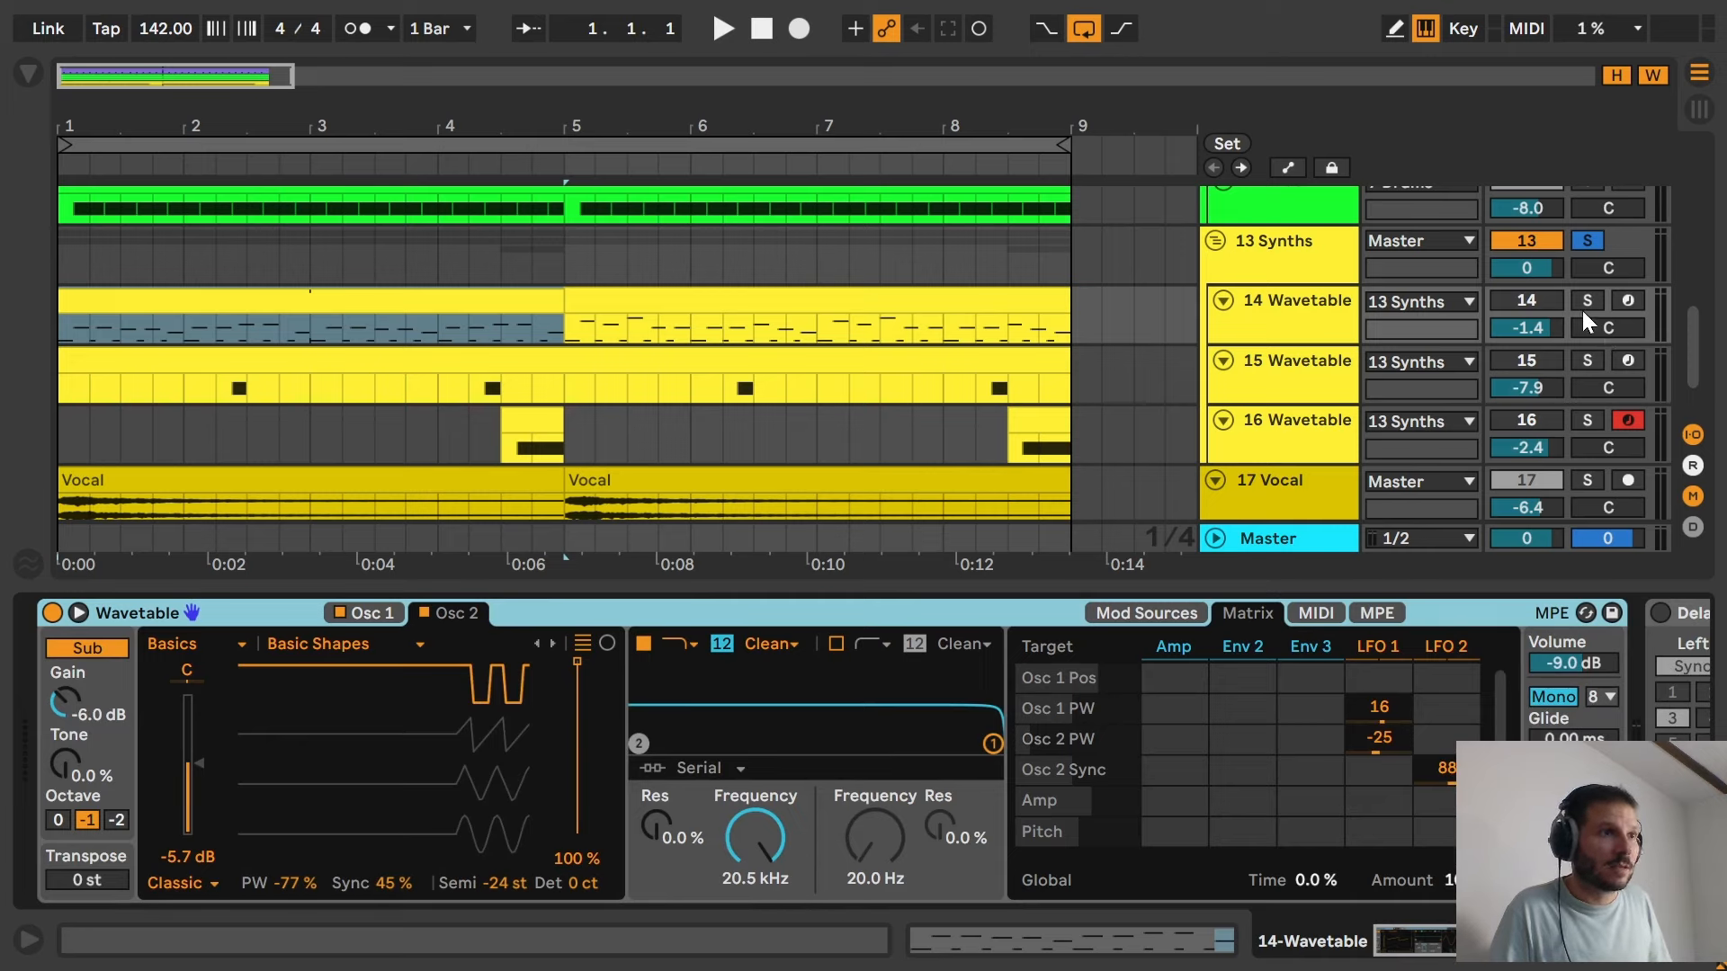
Activate track 14 Wavetable, start playback, and switch its Delay and Overdrive back on one after the other.
left_click(1526, 301)
key("space")
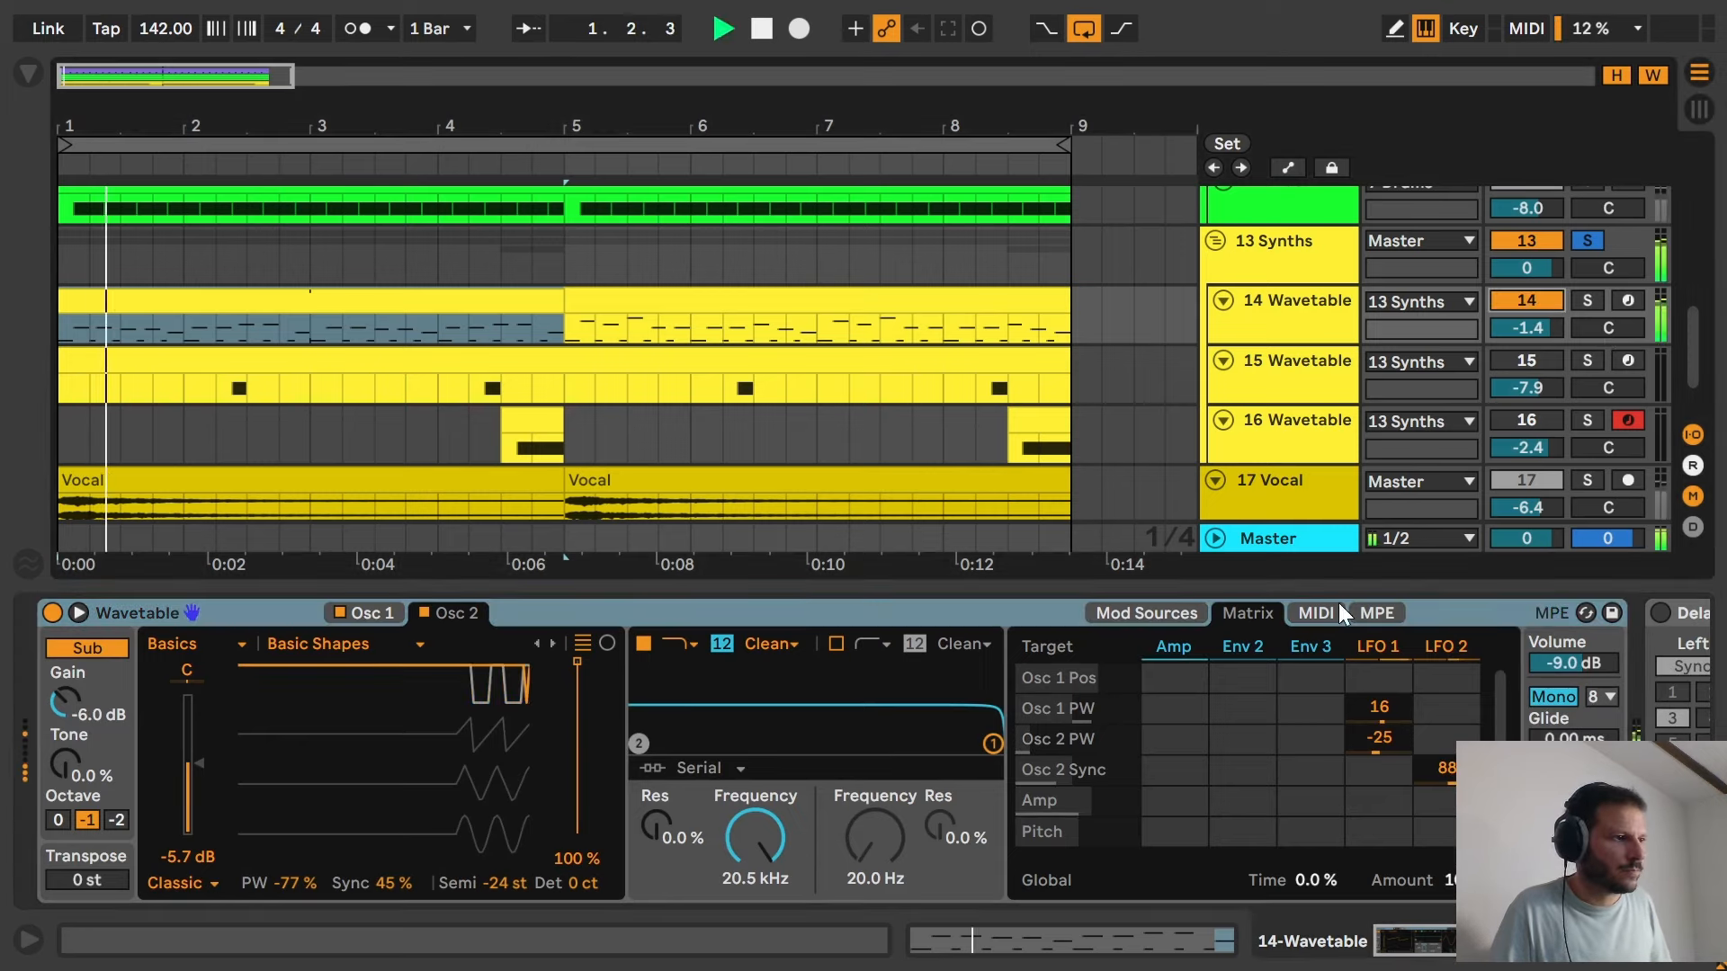
scroll(1196, 720, "right", 5)
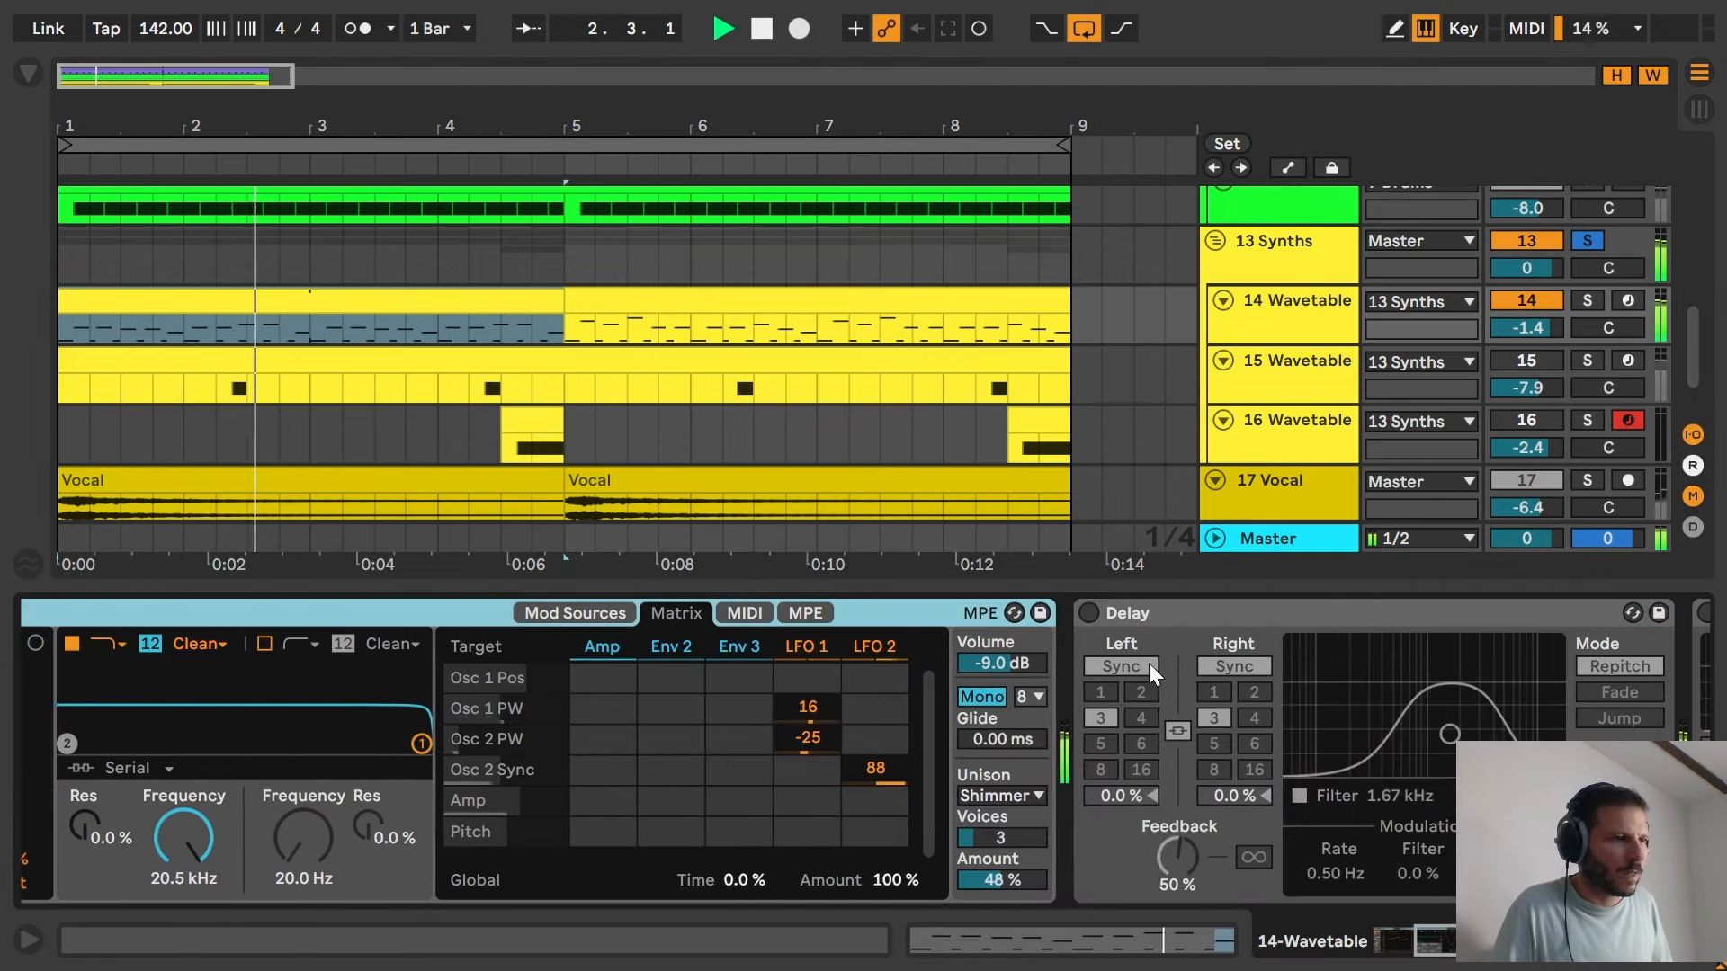
left_click(1088, 613)
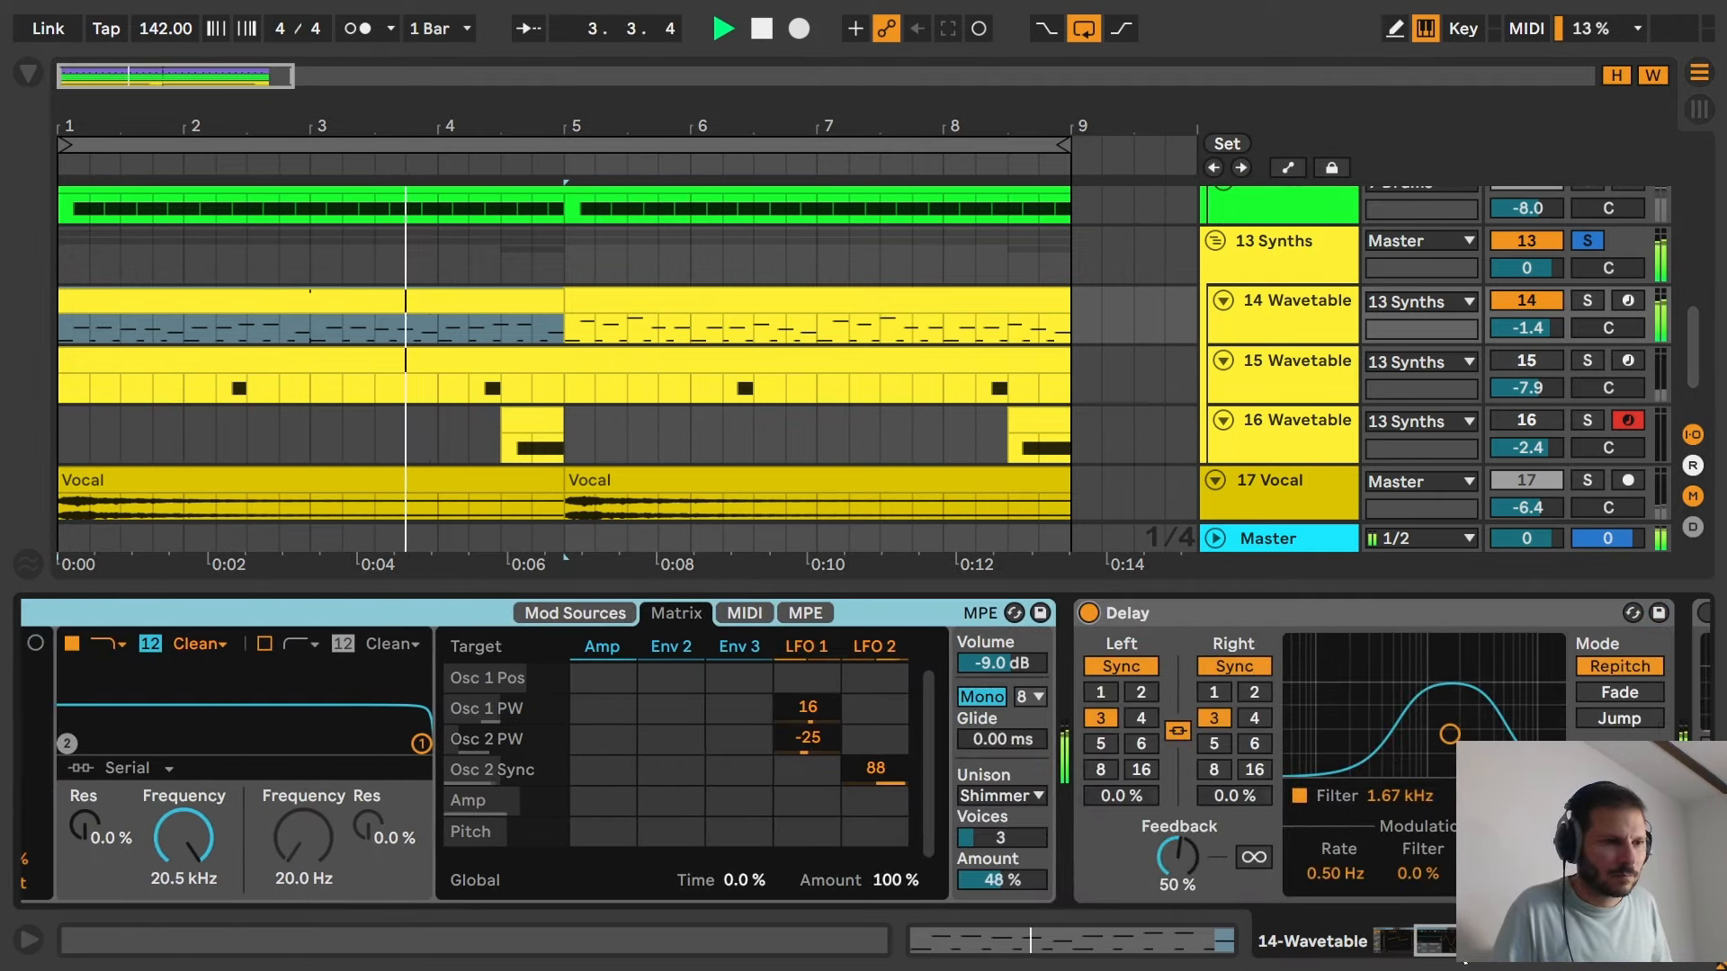
scroll(1087, 720, "right", 4)
scroll(936, 720, "right", 4)
left_click(949, 613)
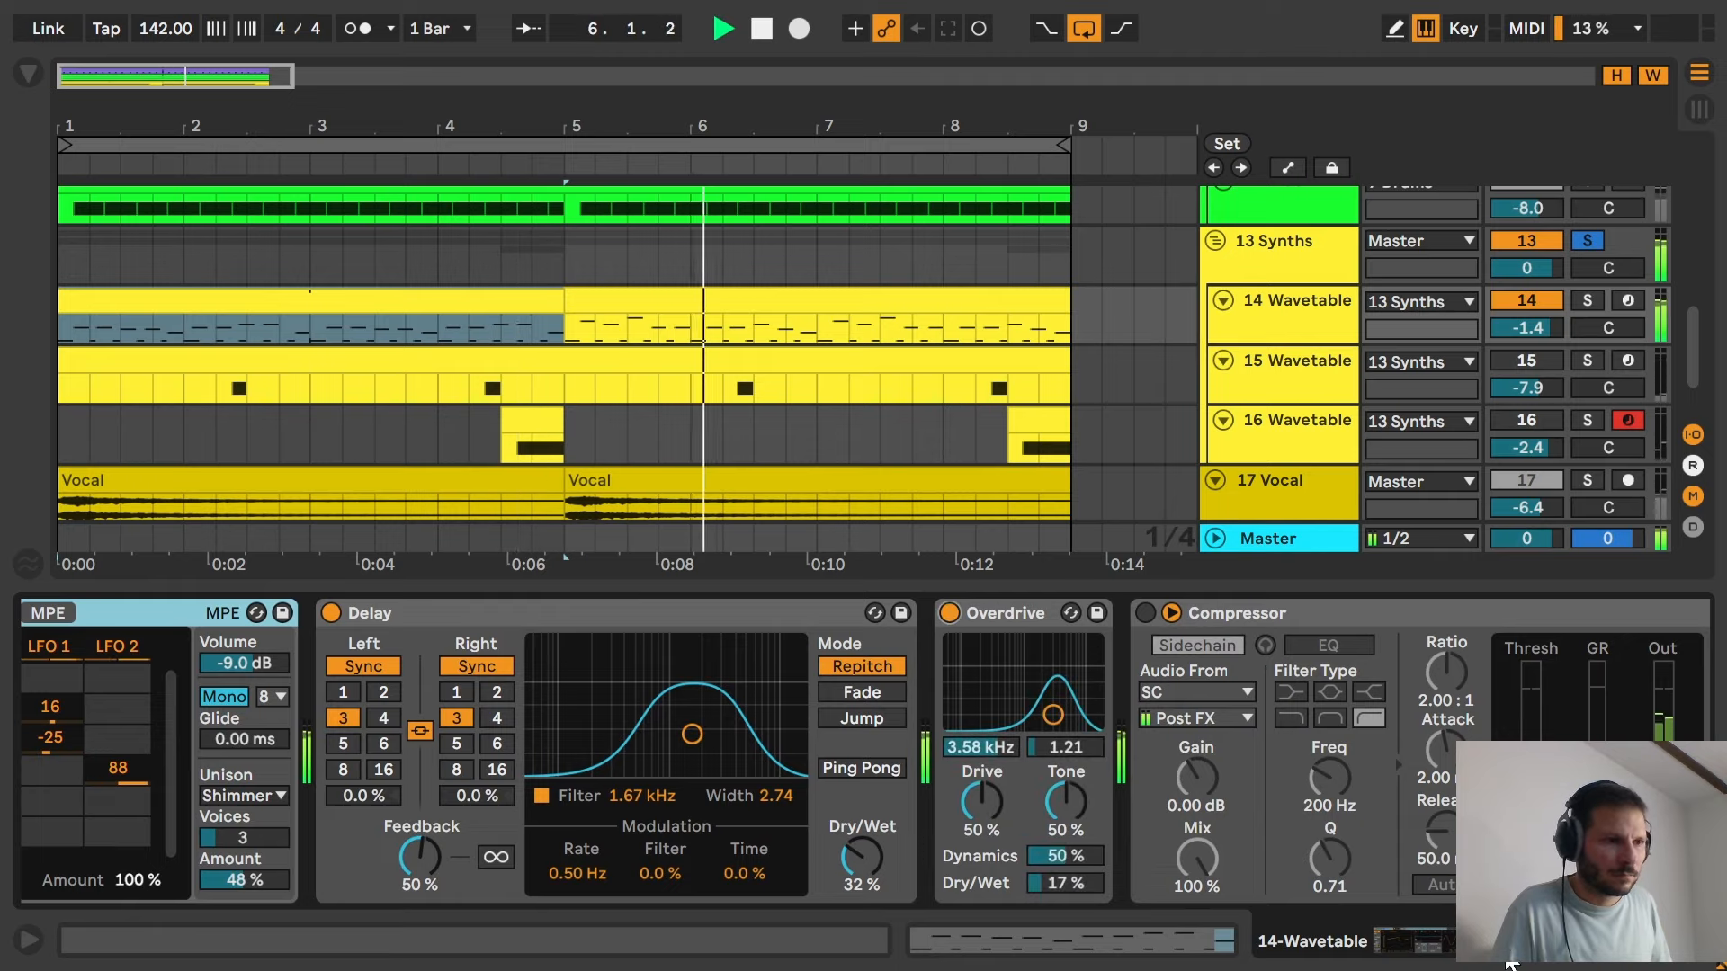
Re-enable track 14's Compressor, Utility and Auto Filter one by one during playback.
scroll(1395, 757, "right", 3)
scroll(1258, 757, "right", 1)
left_click(984, 612)
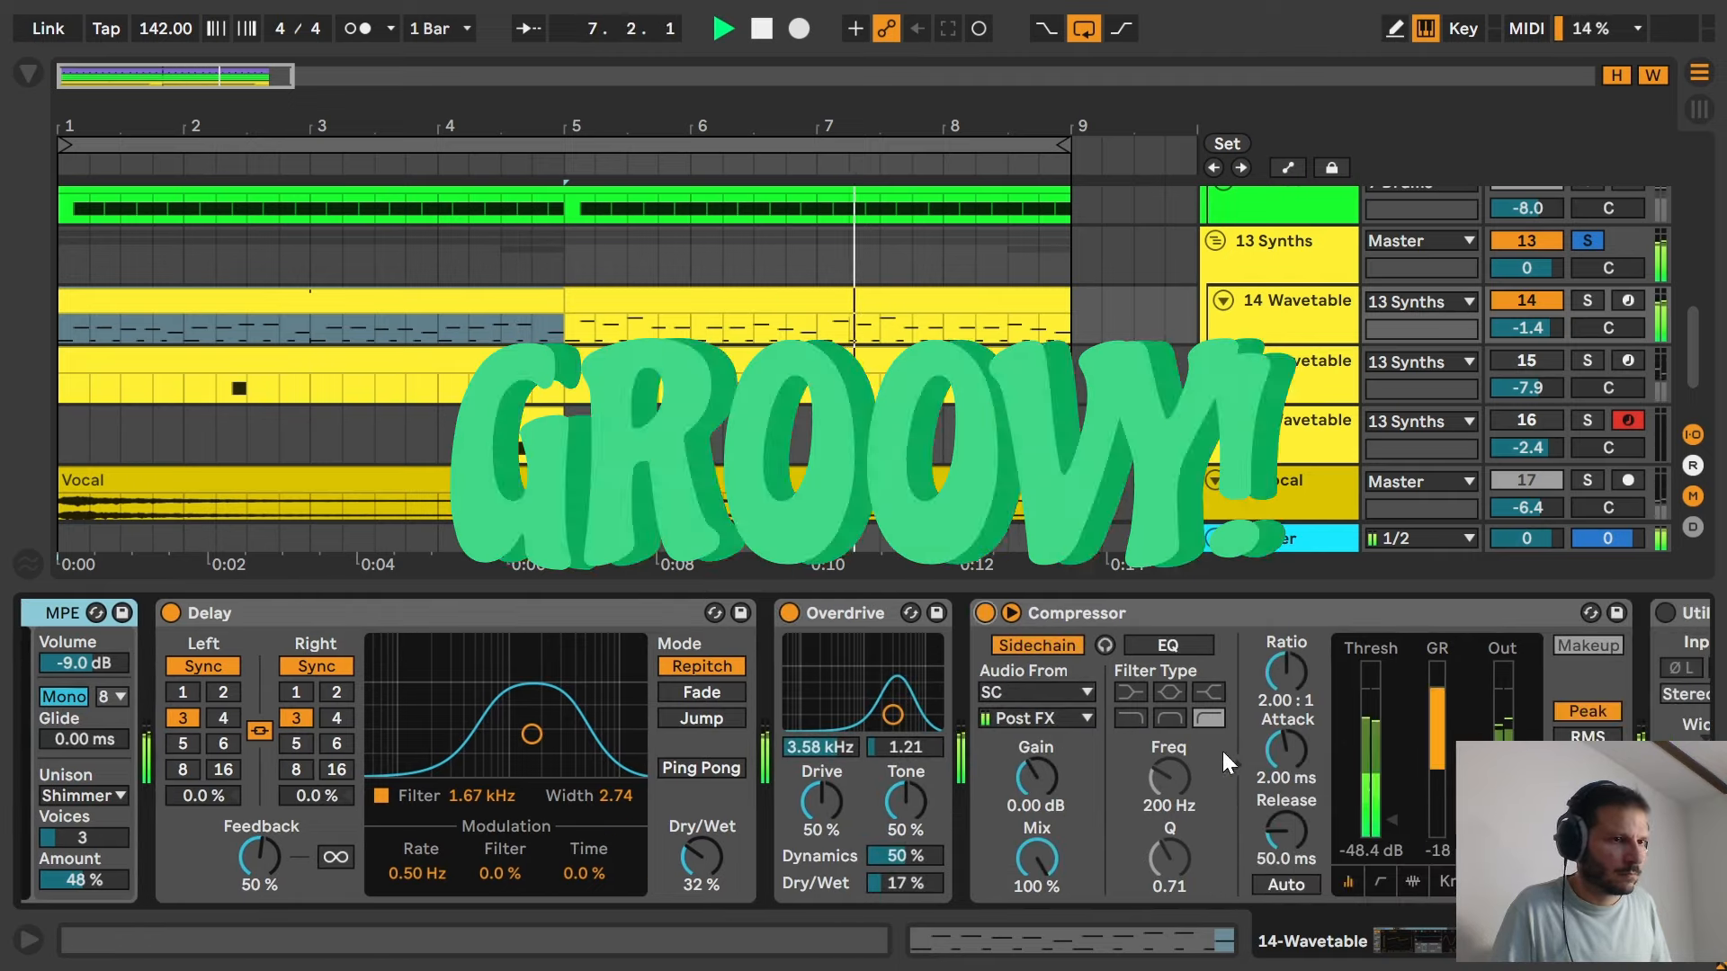
scroll(1405, 774, "right", 10)
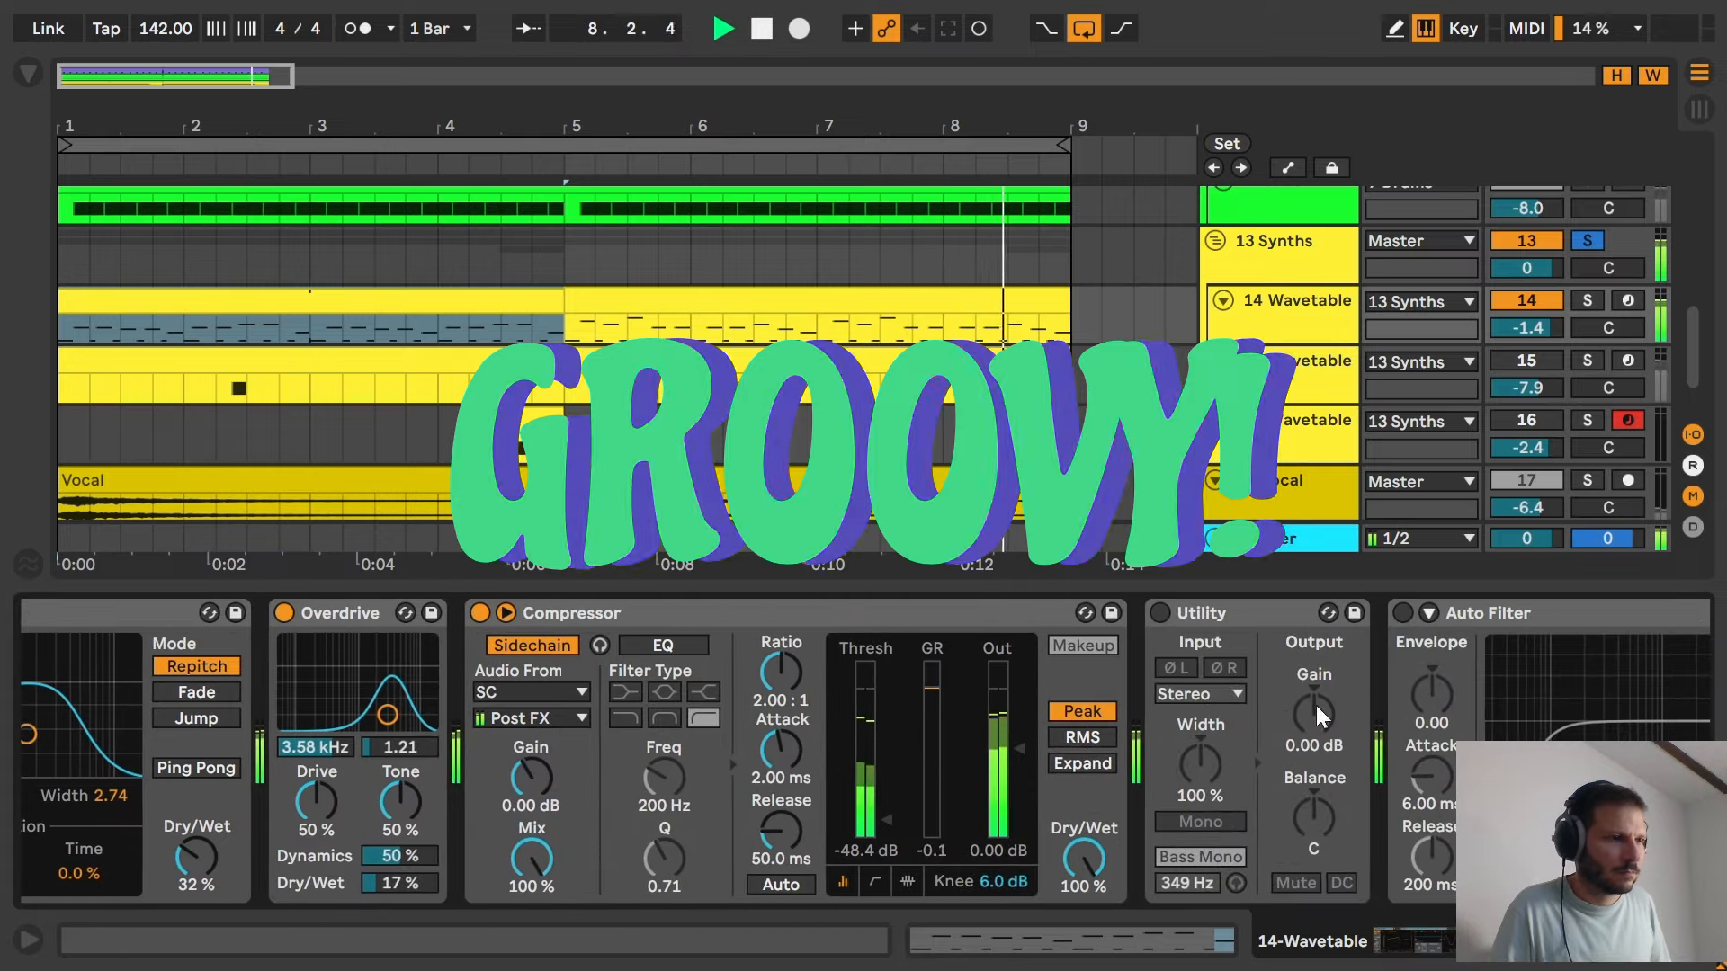
left_click(1166, 610)
left_click(1399, 612)
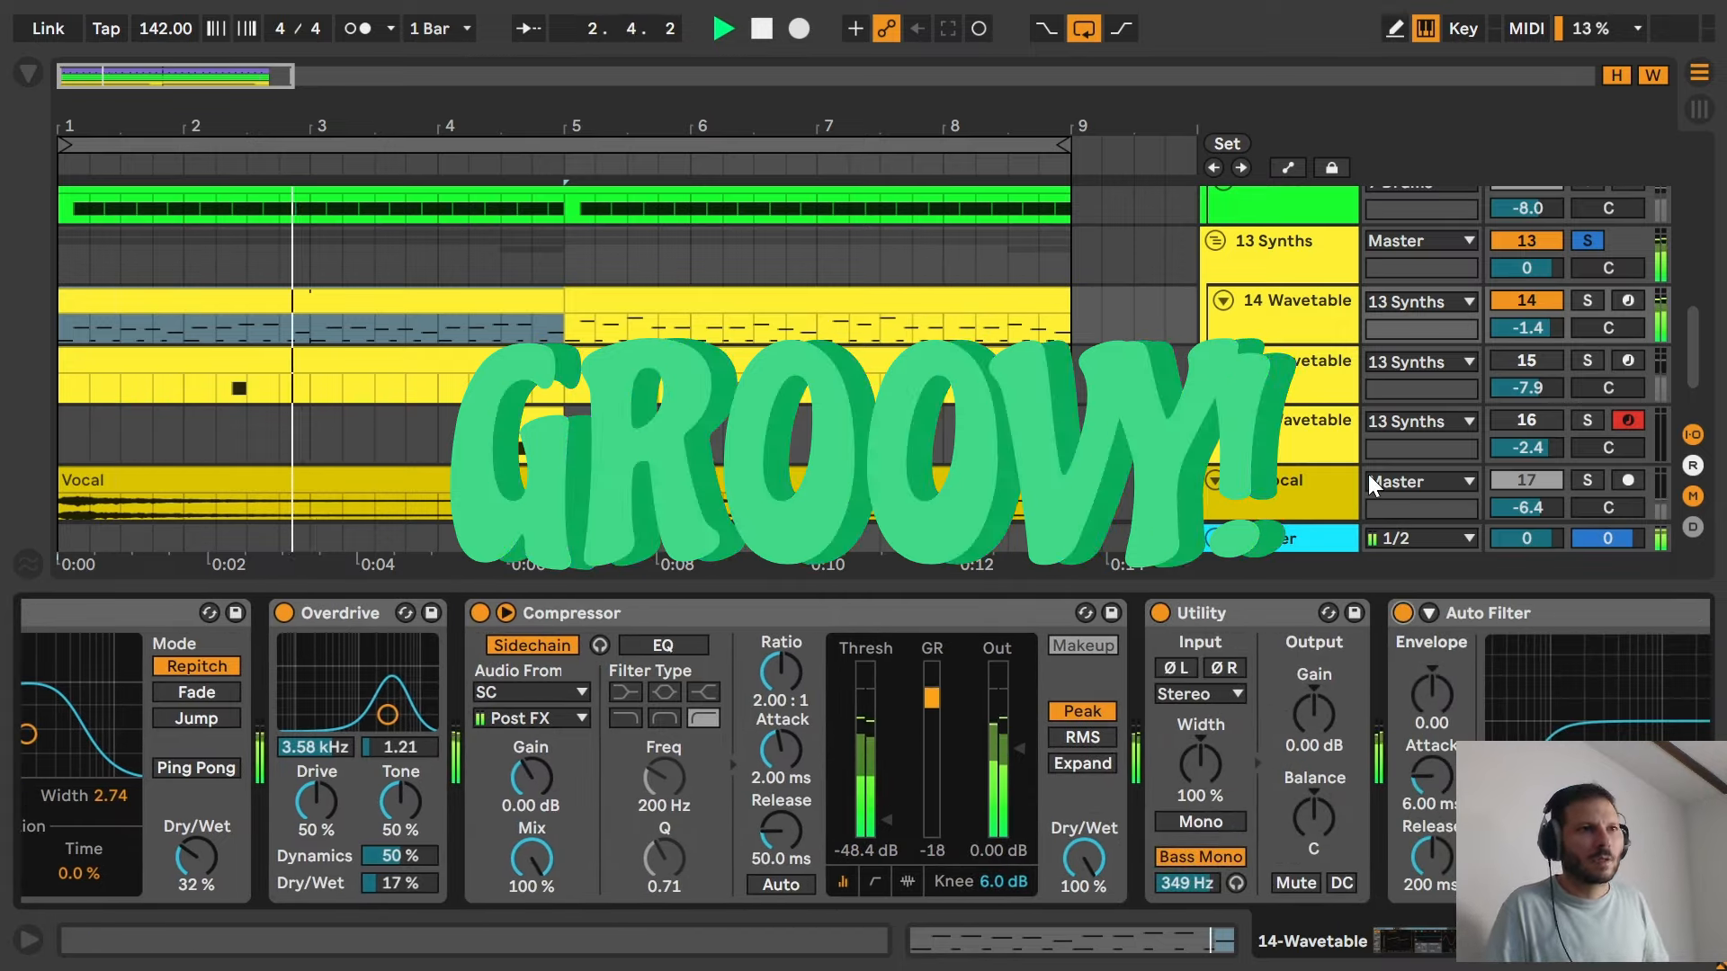
Activate track 15 Wavetable and show the second oscillator of its Wavetable device.
left_click(1536, 363)
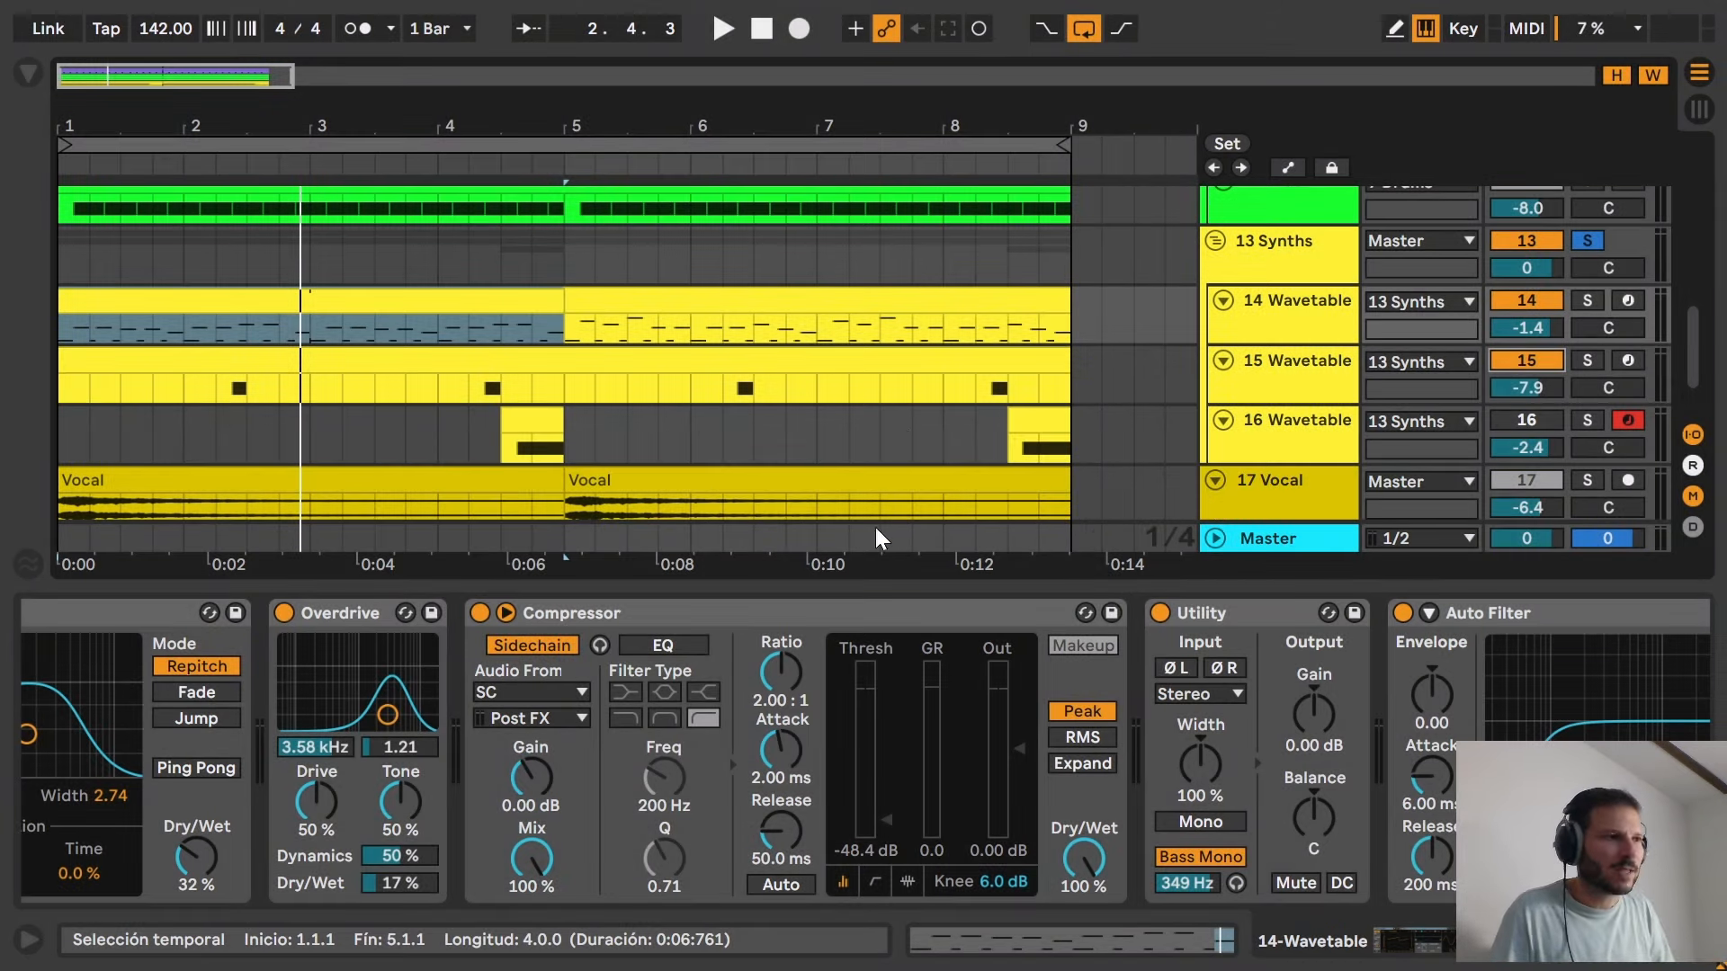
left_click(1346, 389)
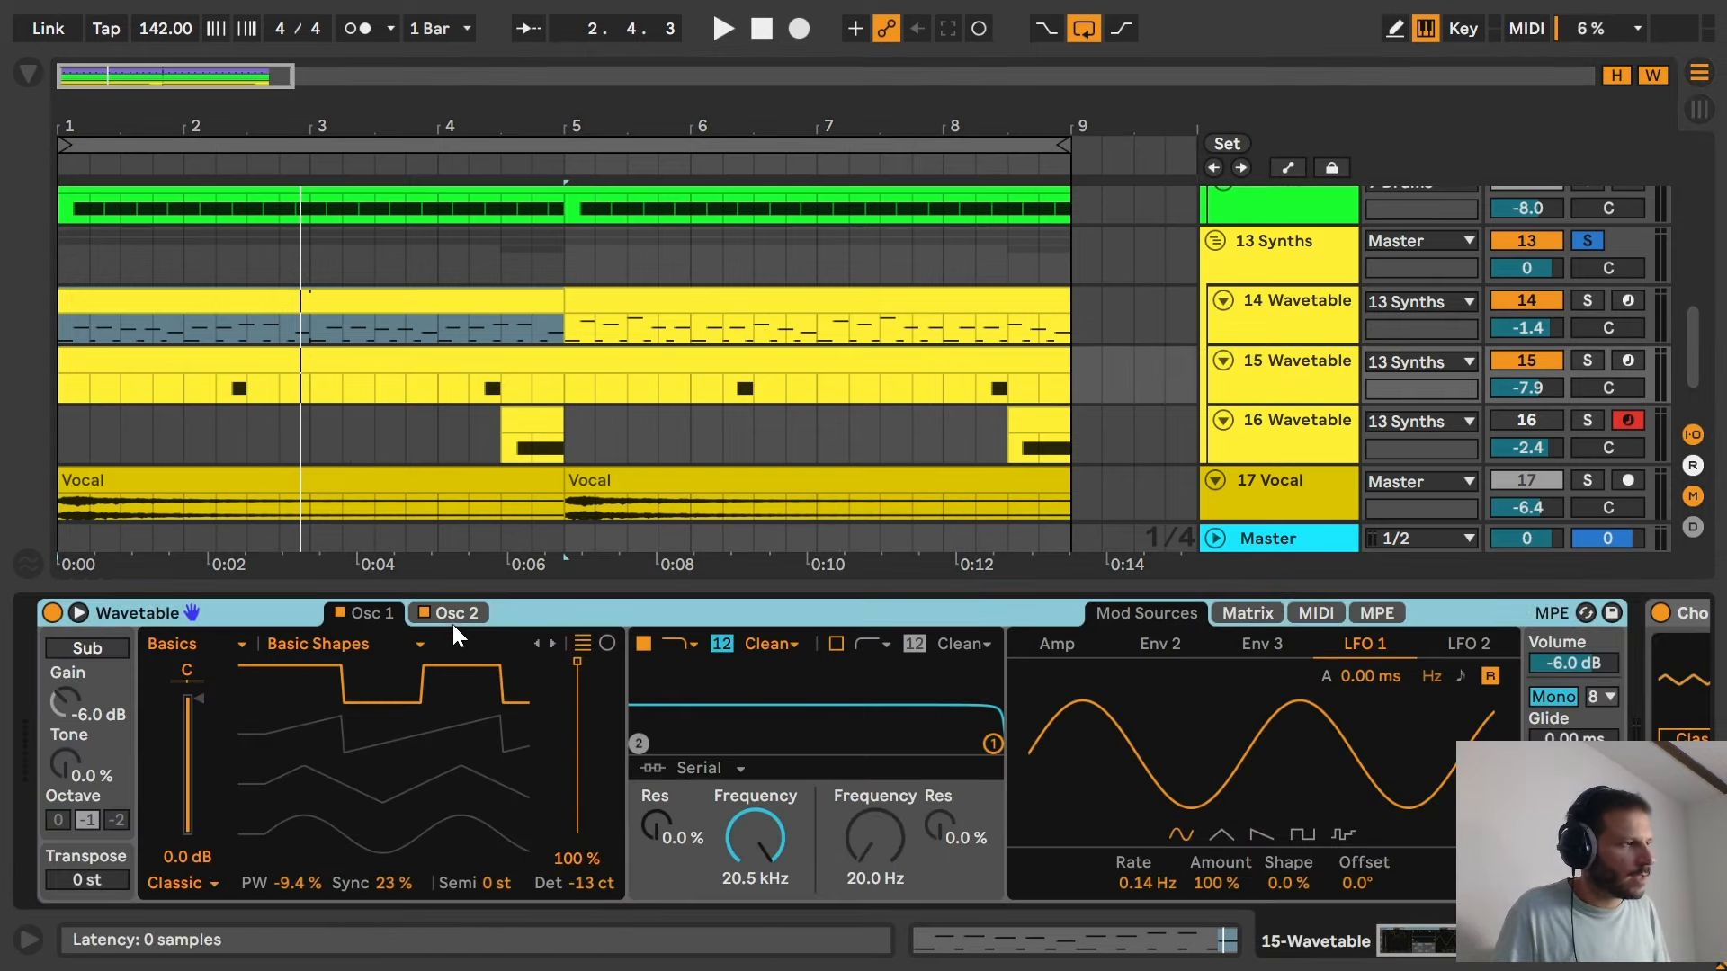
left_click(454, 617)
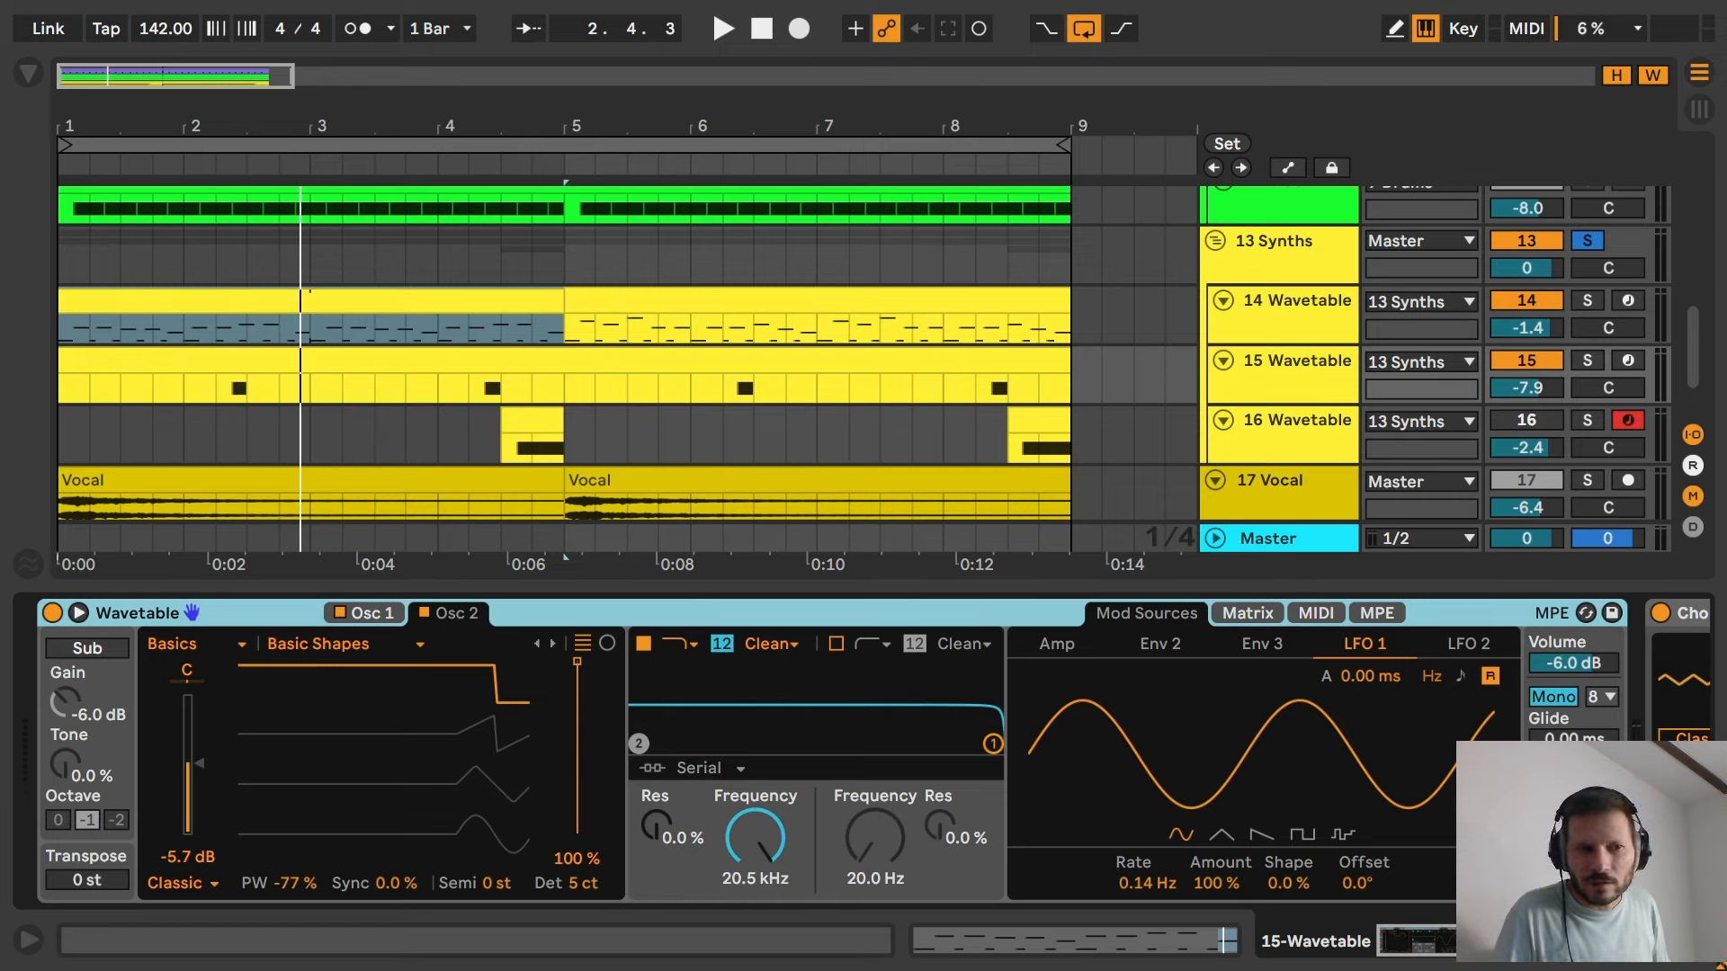
Examine track 15's effects chain from Reverb to Auto Filter and audition the track alongside track 14.
left_click_drag(1408, 946, 1545, 963)
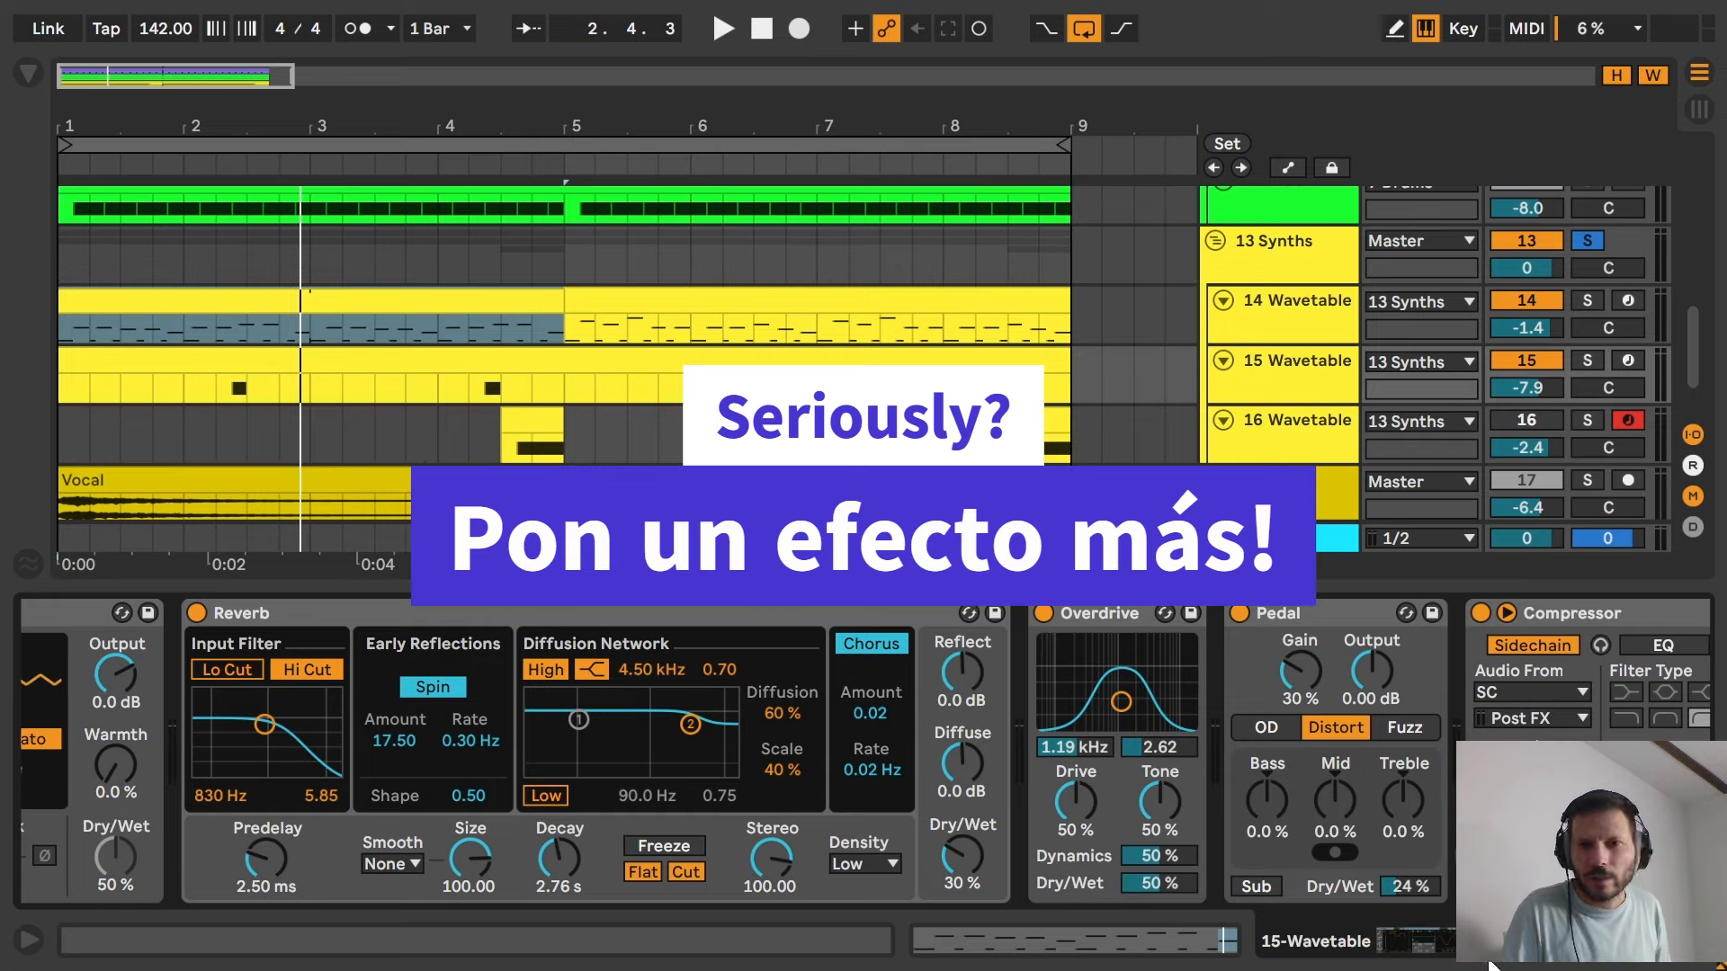
left_click_drag(1508, 963, 1600, 962)
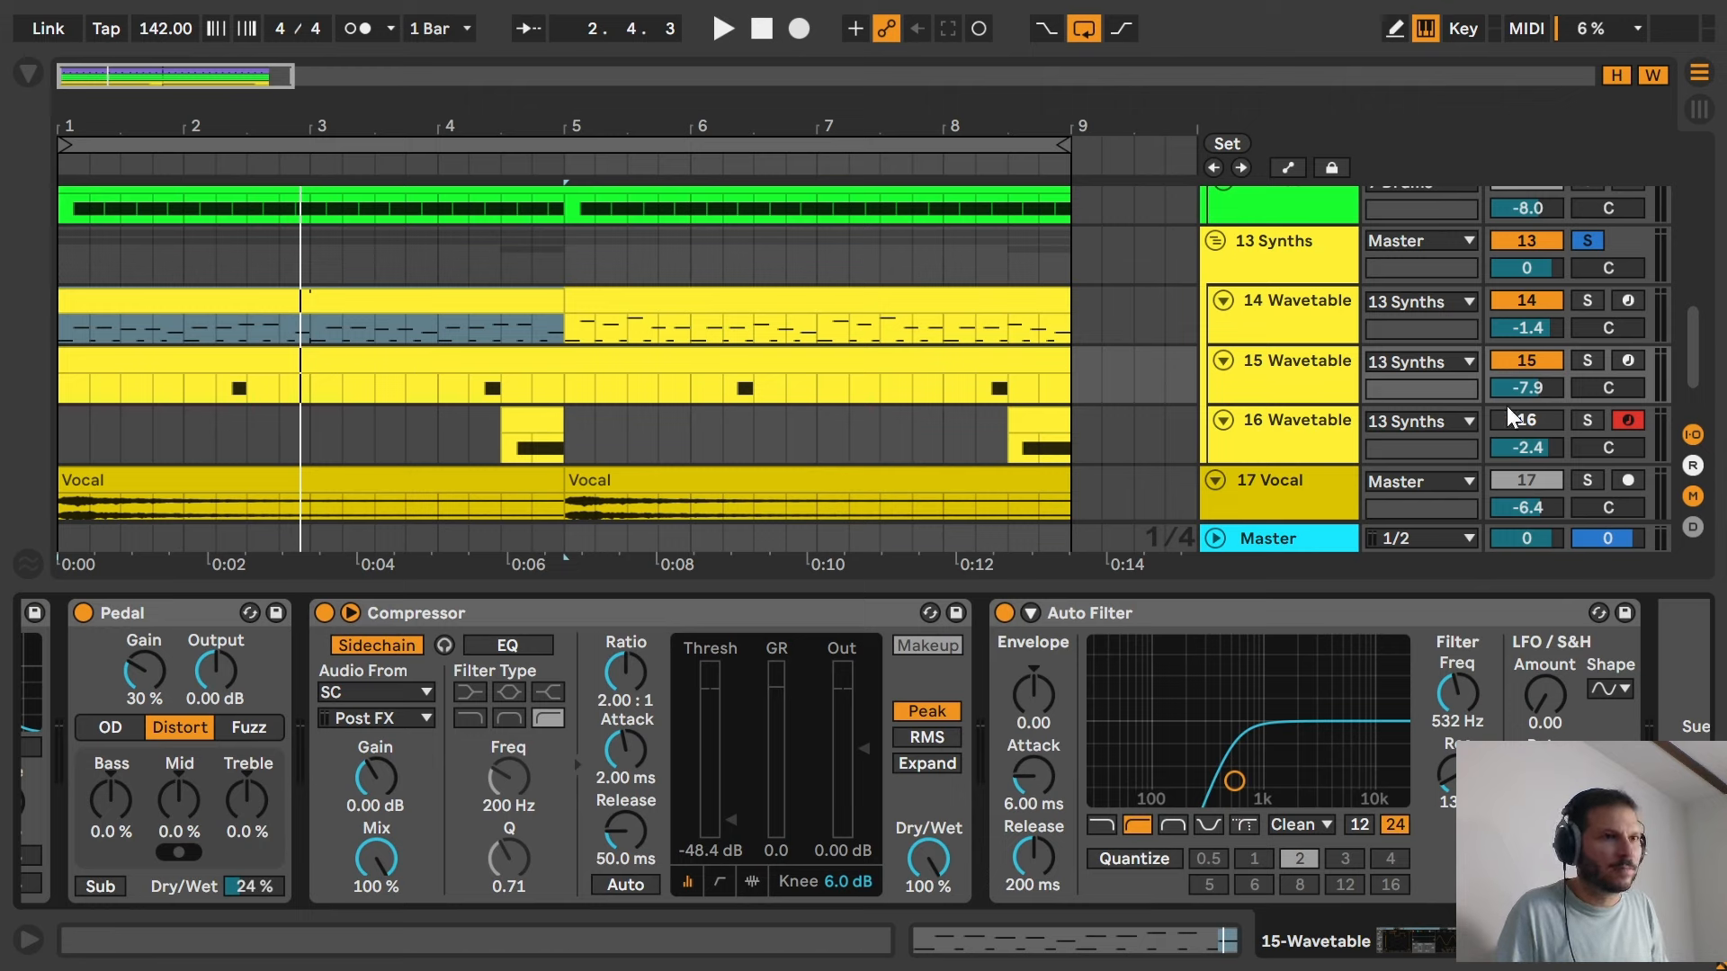
key("space")
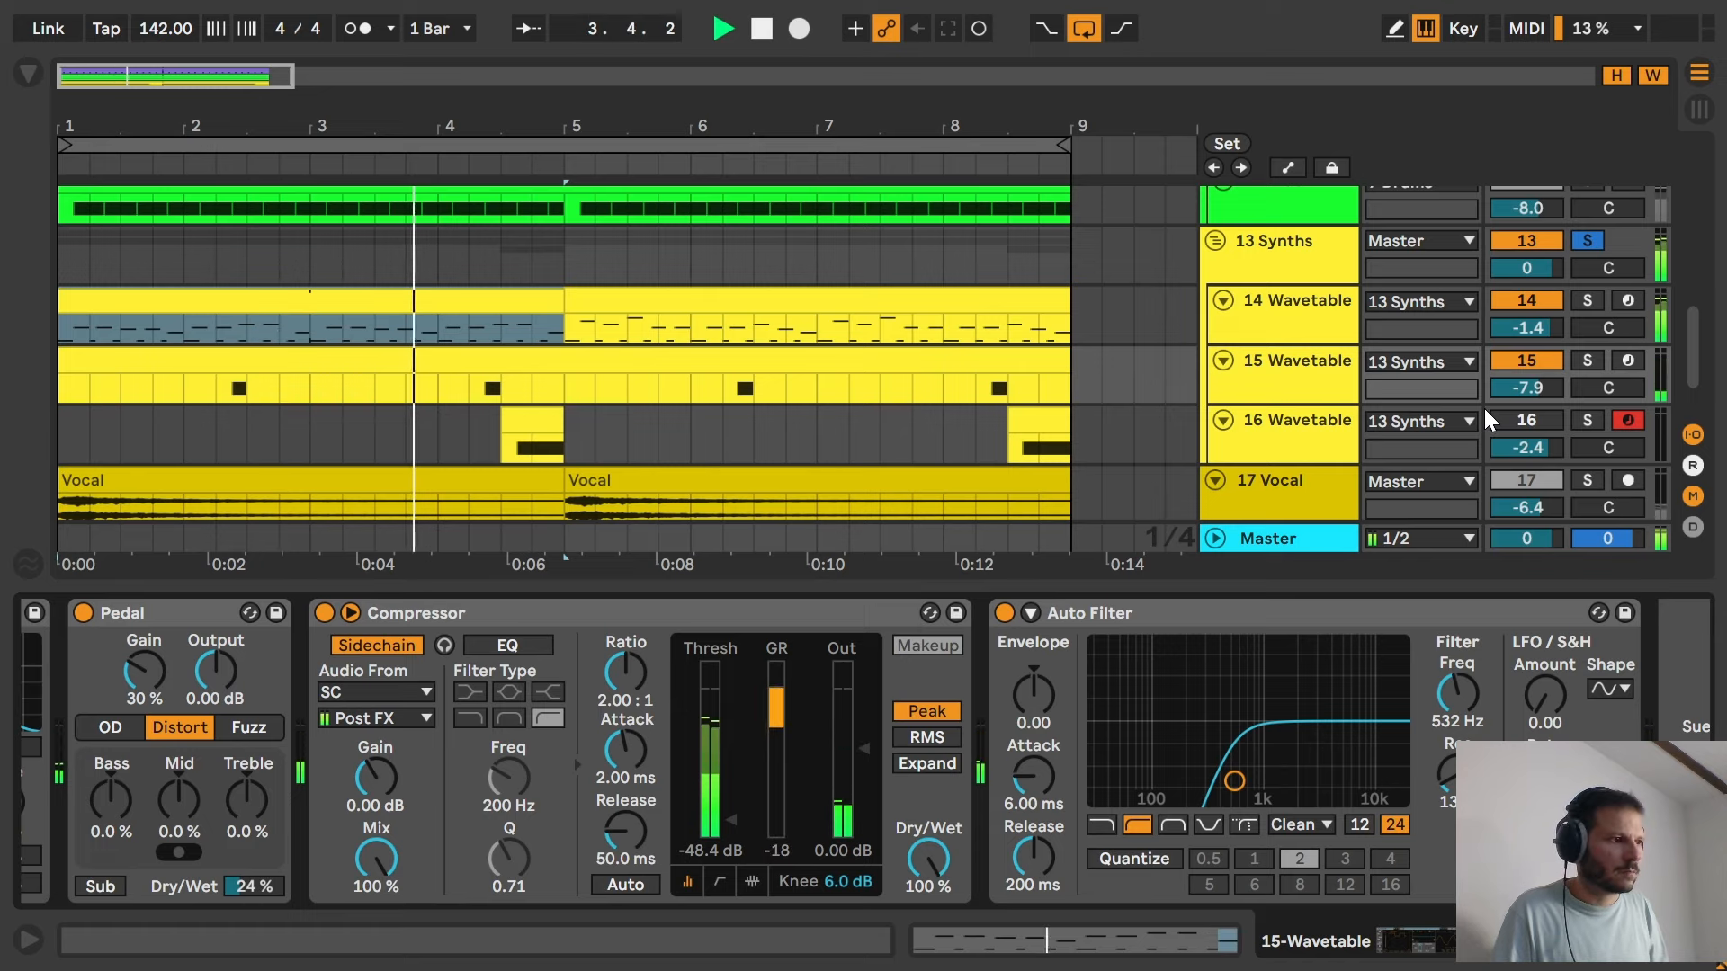
key("space")
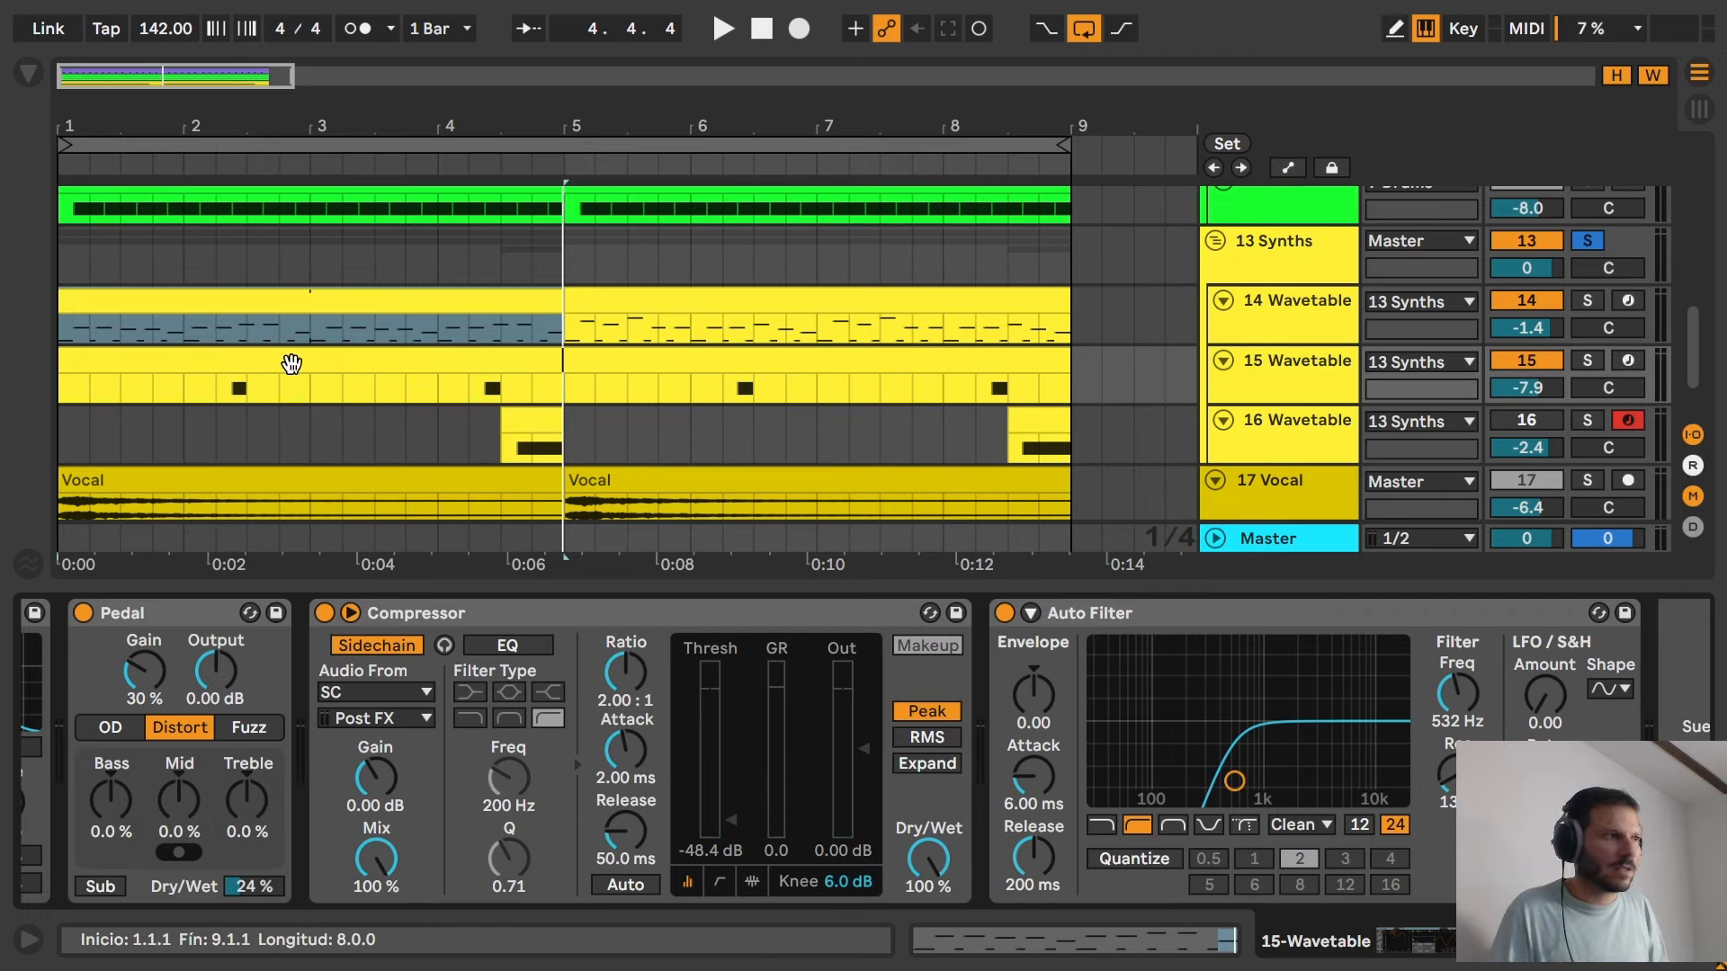
Activate track 16 Wavetable and examine its second oscillator, modulation matrix and Envelope 2.
left_click(1299, 450)
left_click(1534, 422)
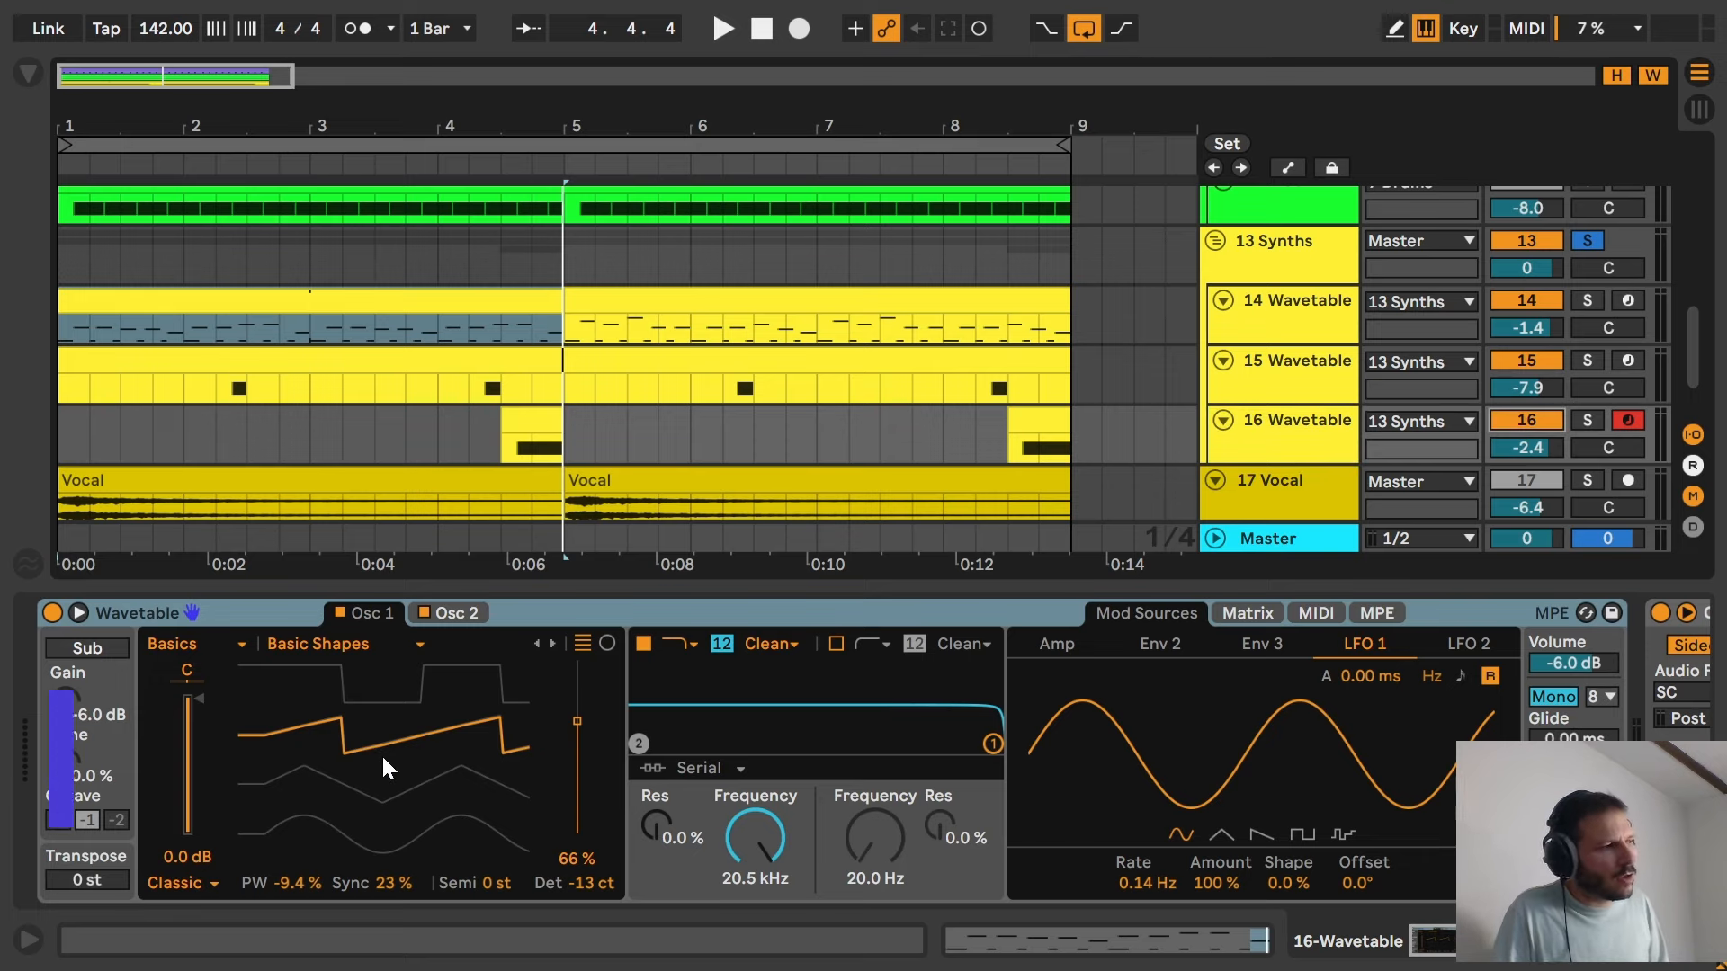
left_click(455, 612)
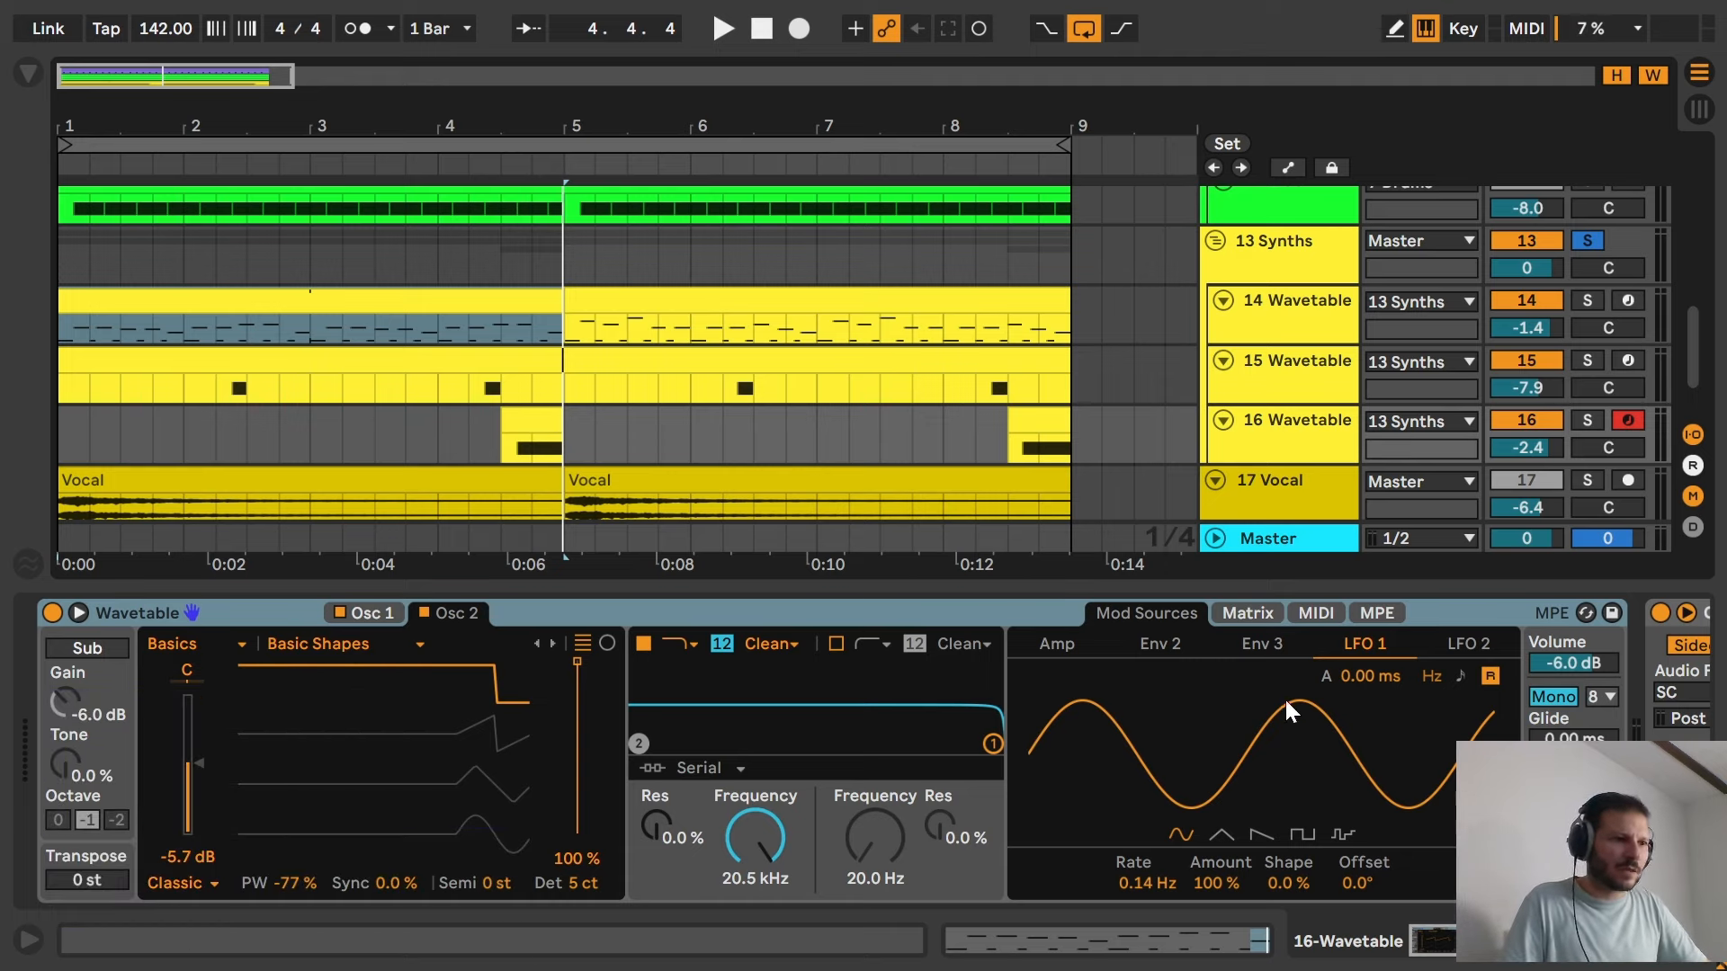
left_click(1246, 615)
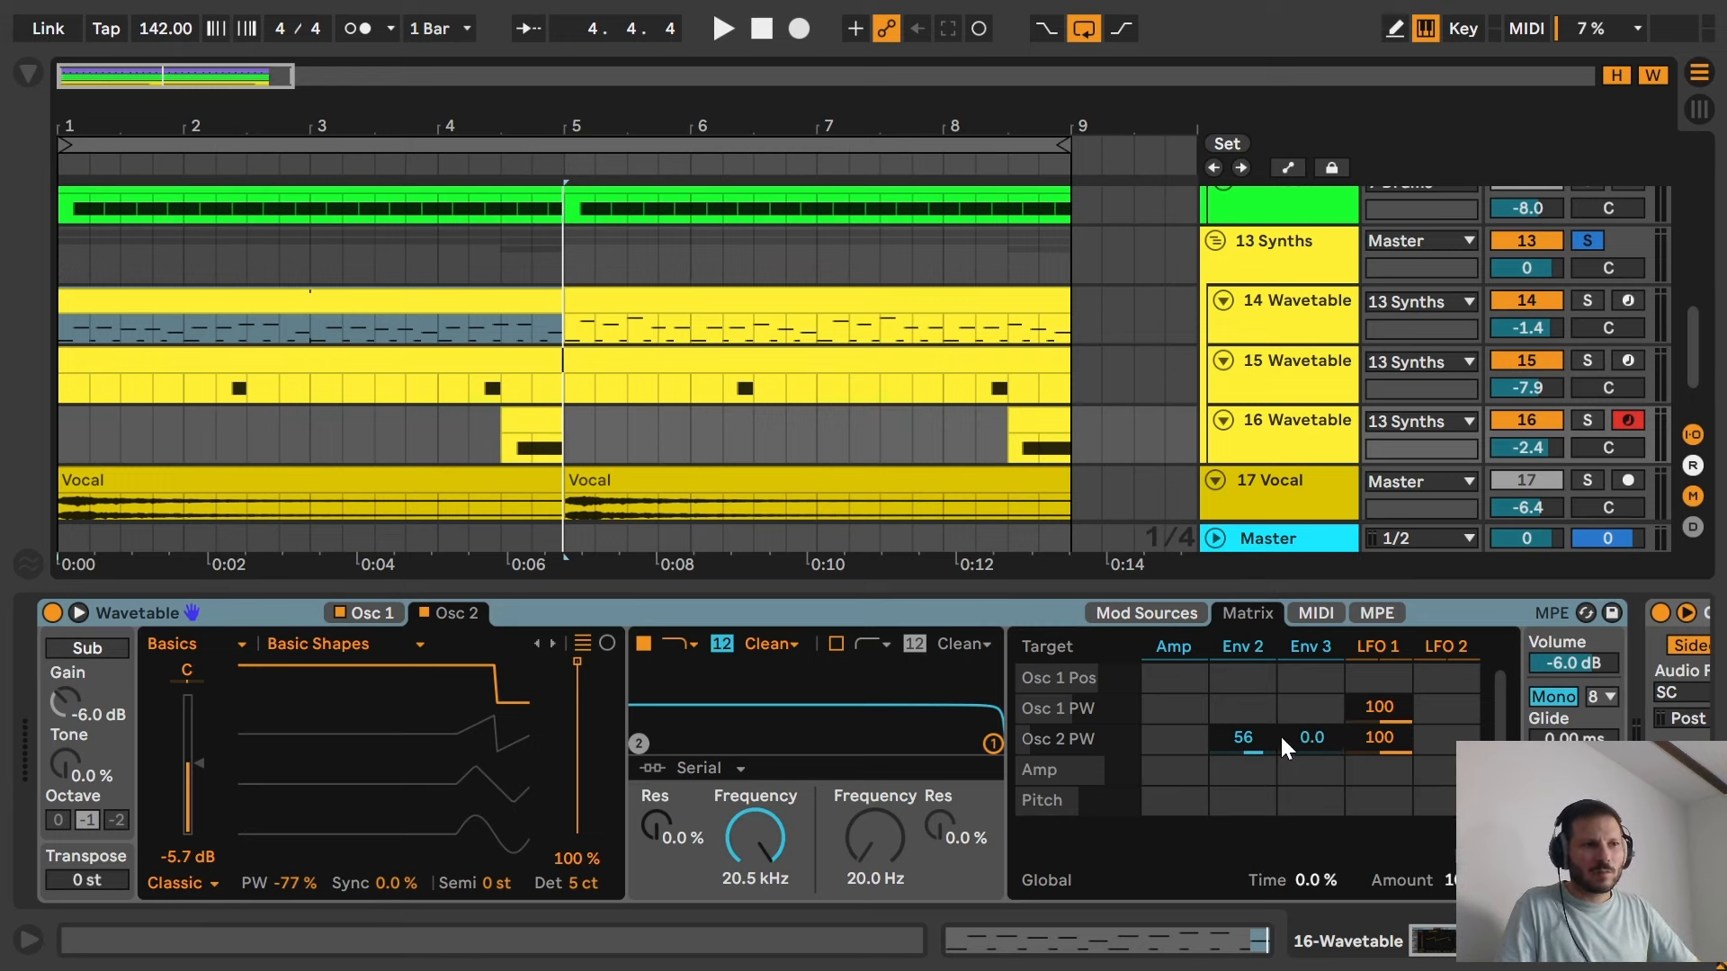
left_click(1244, 644)
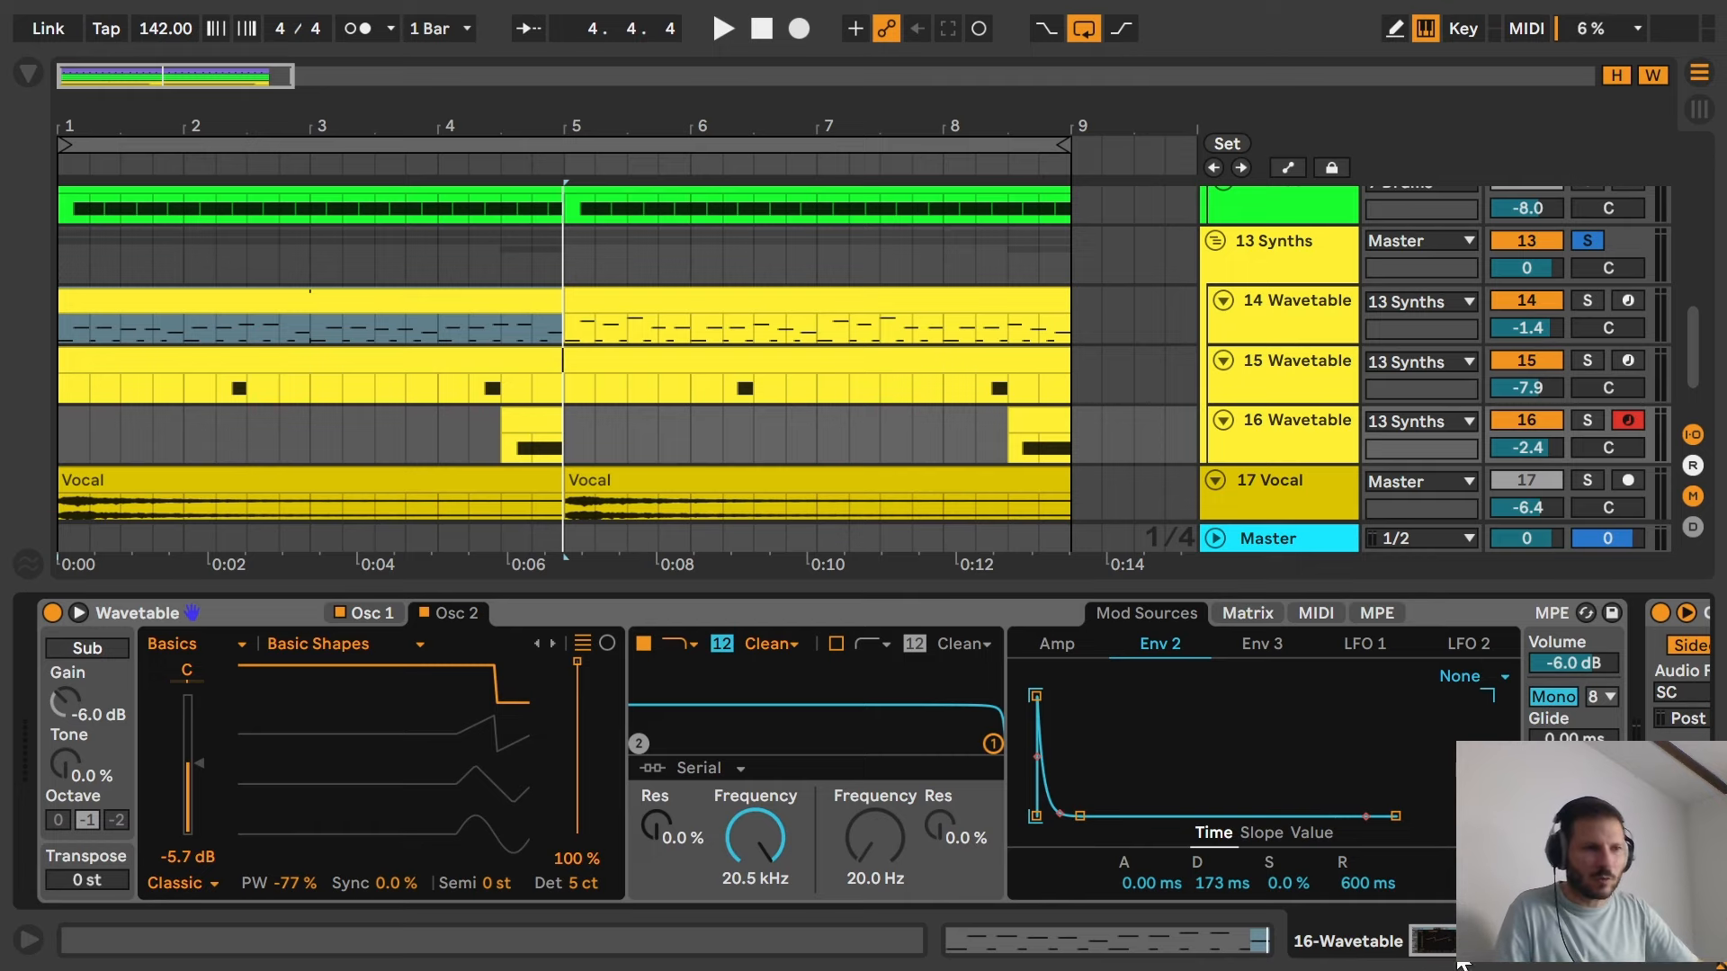
Examine track 16's unison settings and the Compressor and Auto Filter that follow the Wavetable.
left_click(1435, 944)
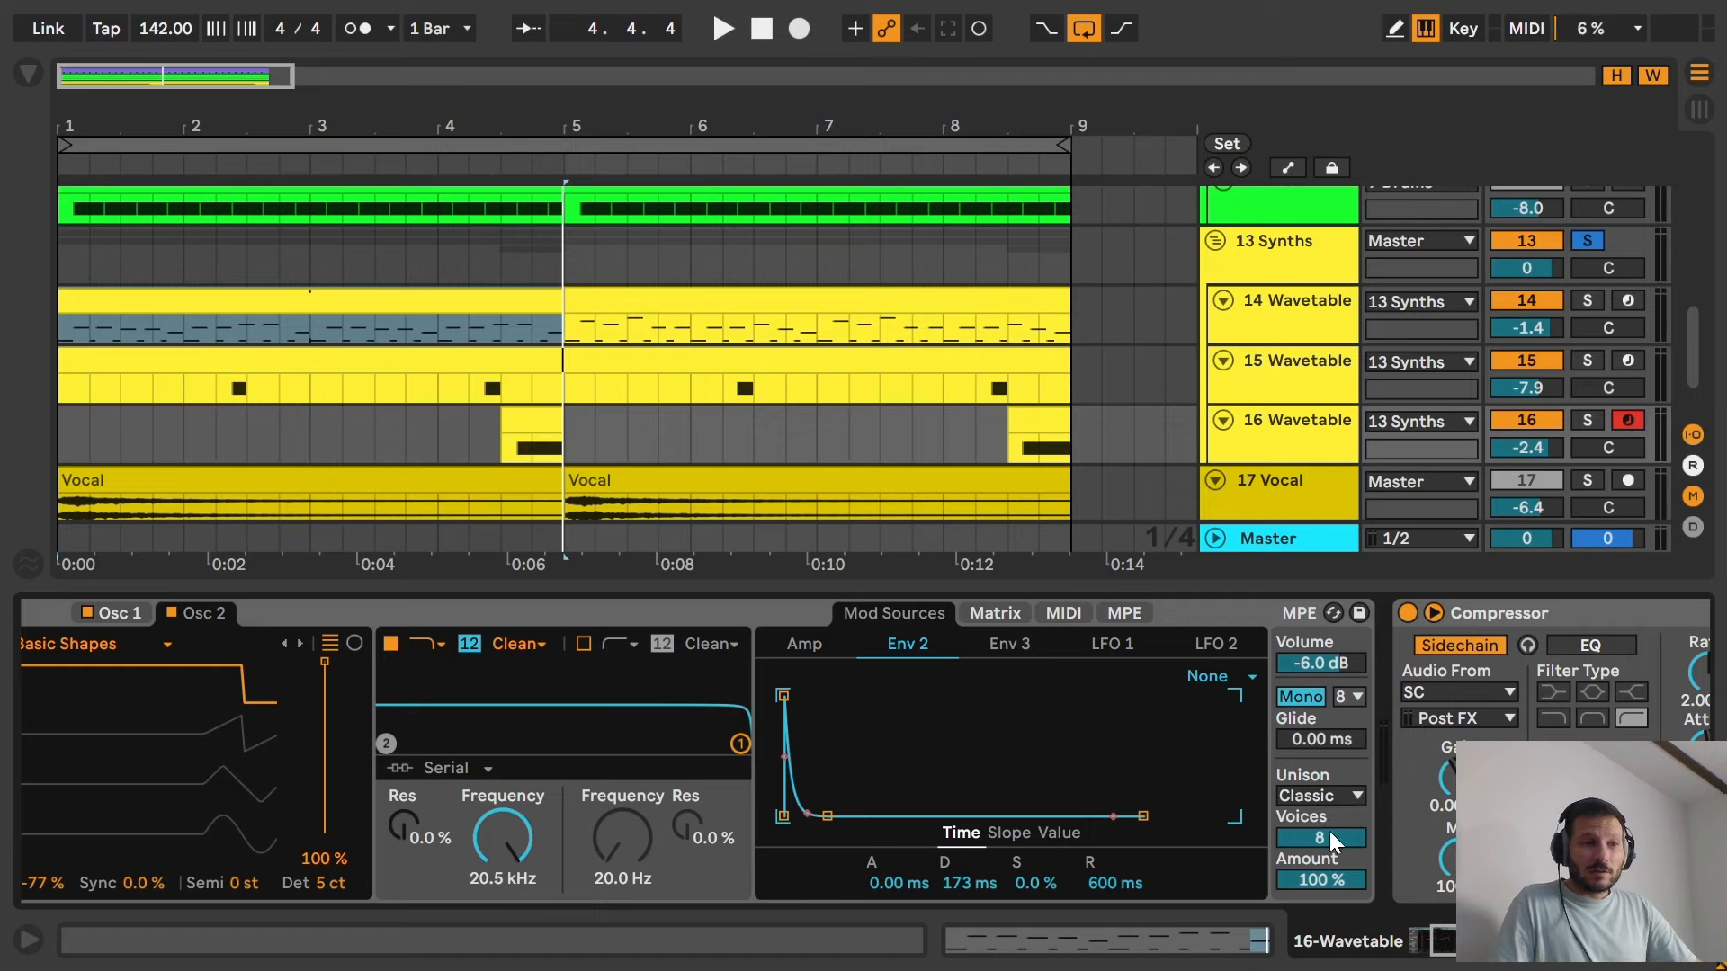
scroll(864, 751, "right", 4)
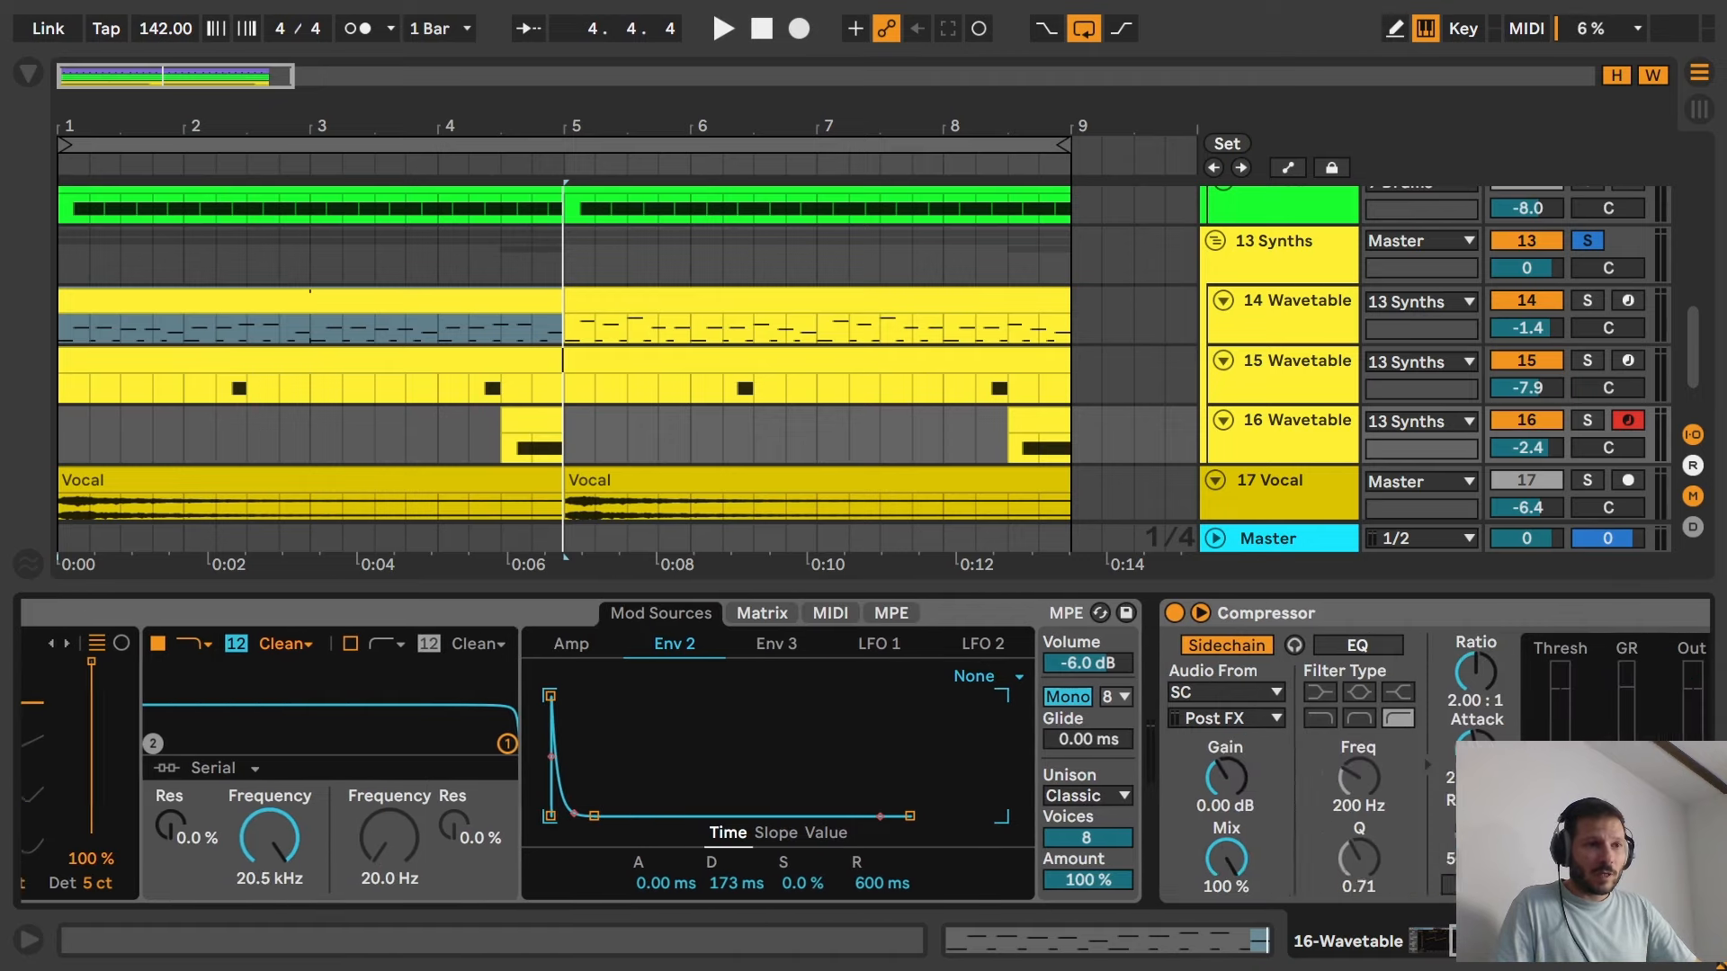
scroll(863, 751, "right", 7)
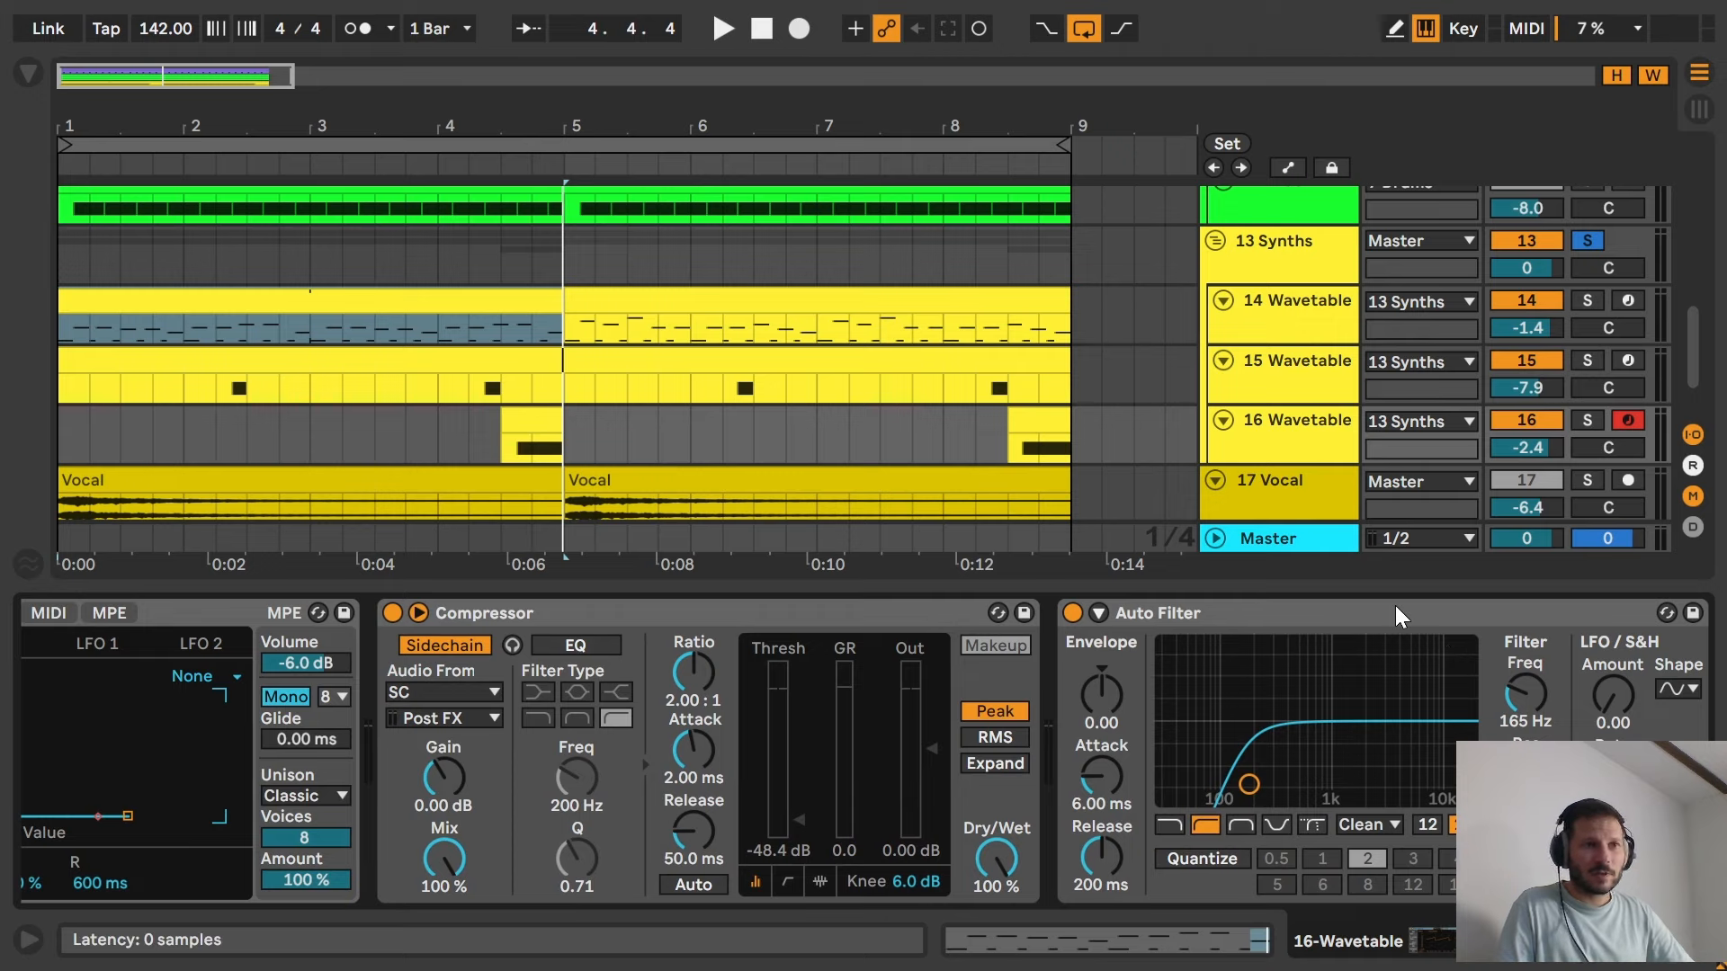
Play the three synth tracks together and unsolo the 13 Synths group to hear the full mix.
key("space")
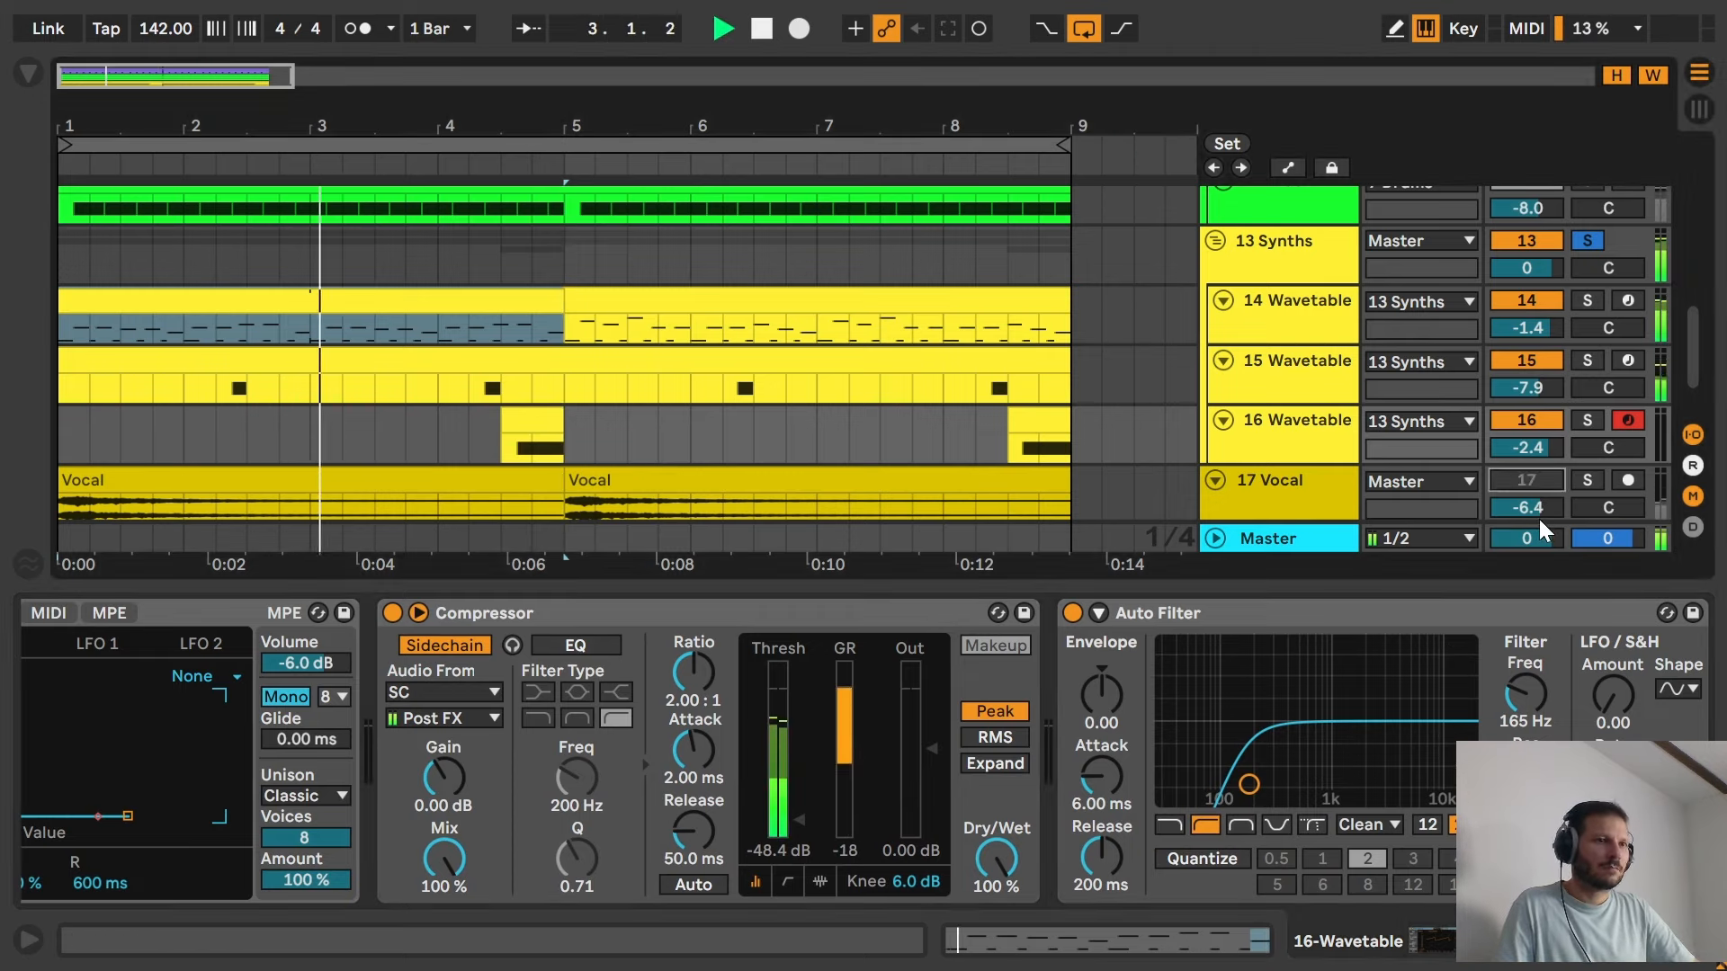
left_click(1589, 237)
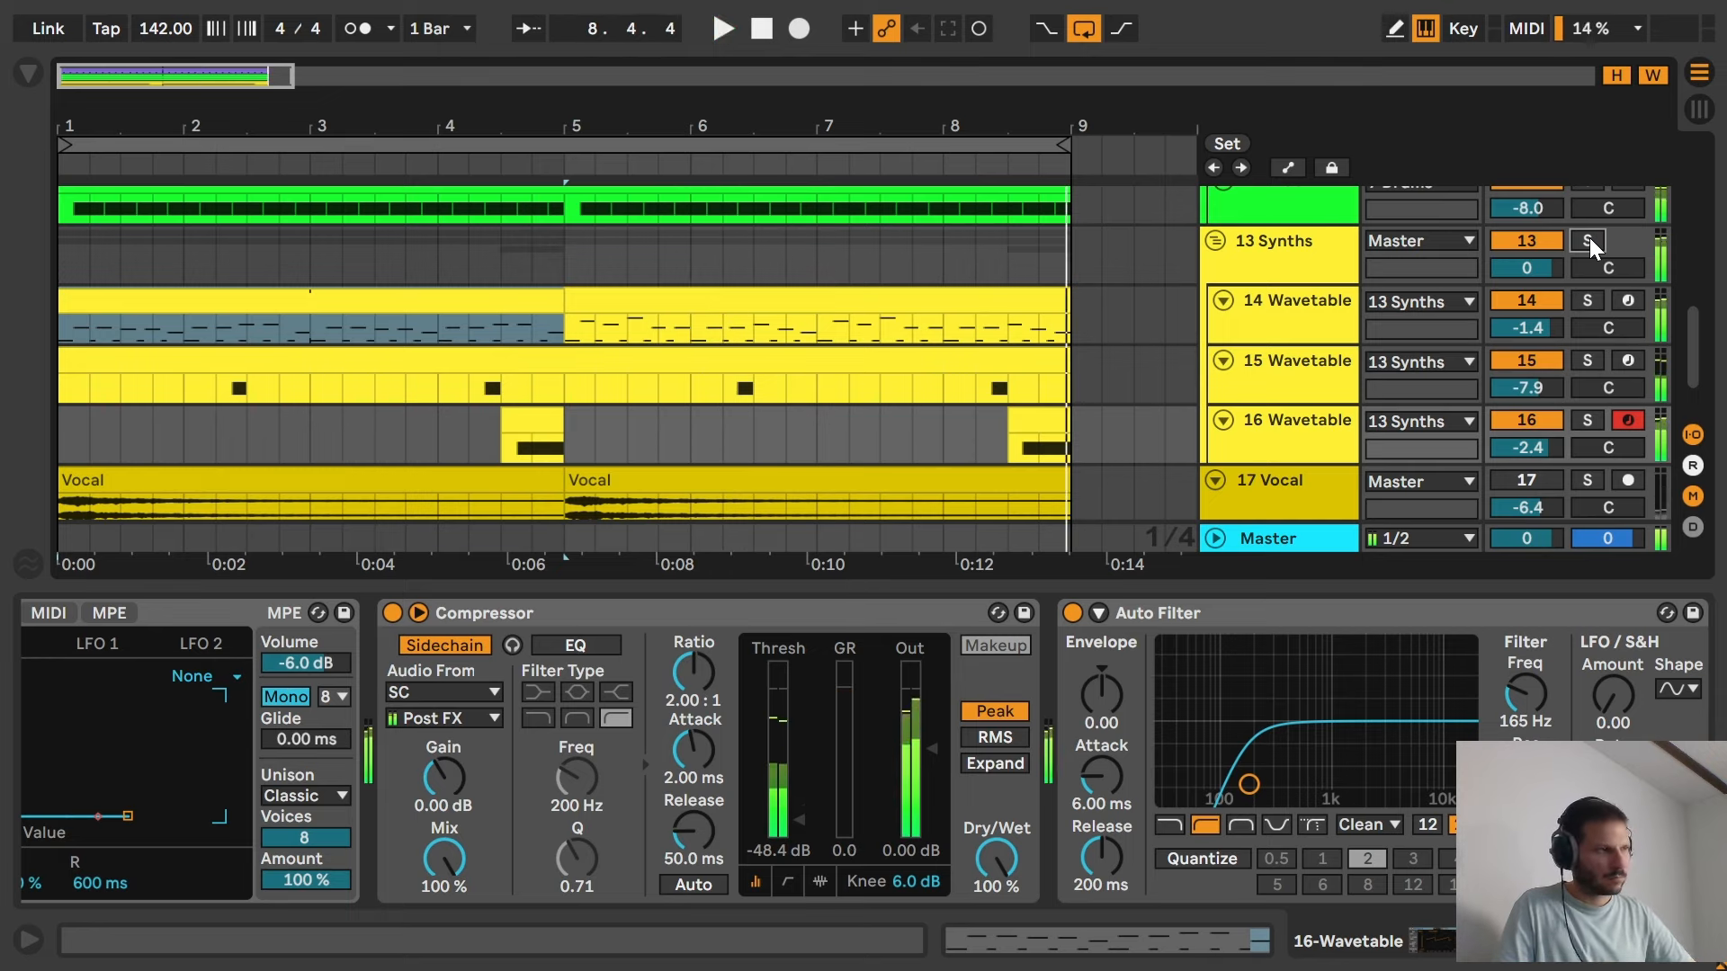
Show track 17 Vocal's Compressor and open its first clip to examine the waveform's trimmed start and audio settings.
left_click(1334, 495)
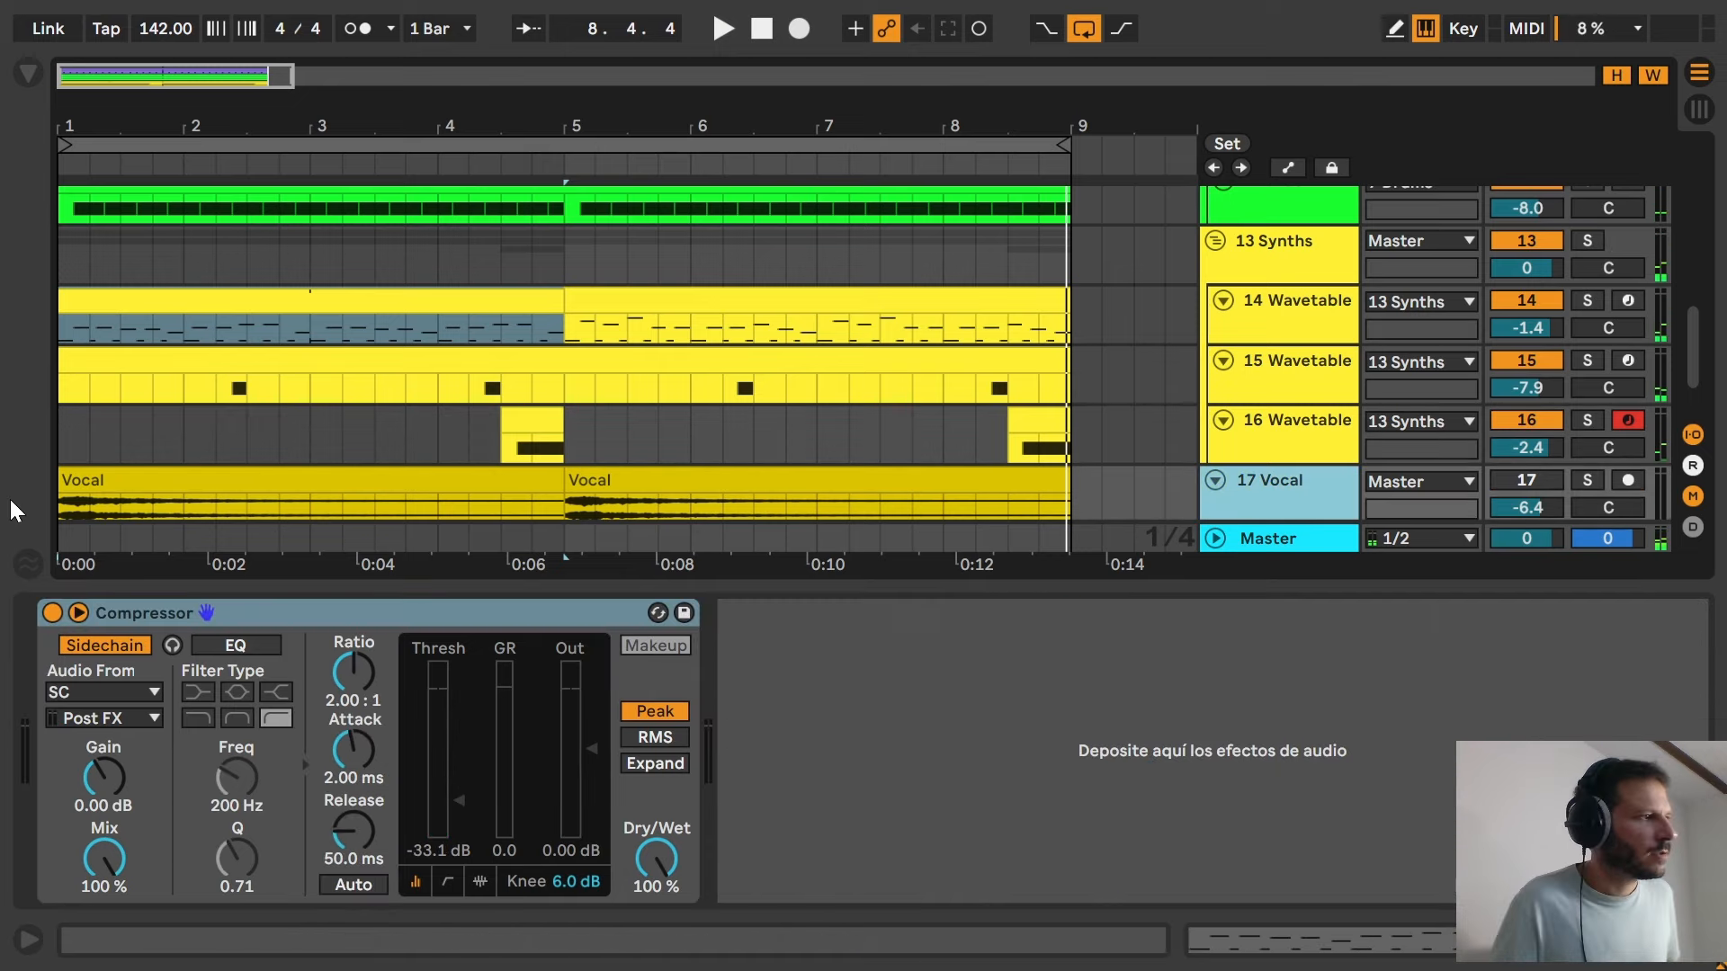
left_click(154, 485)
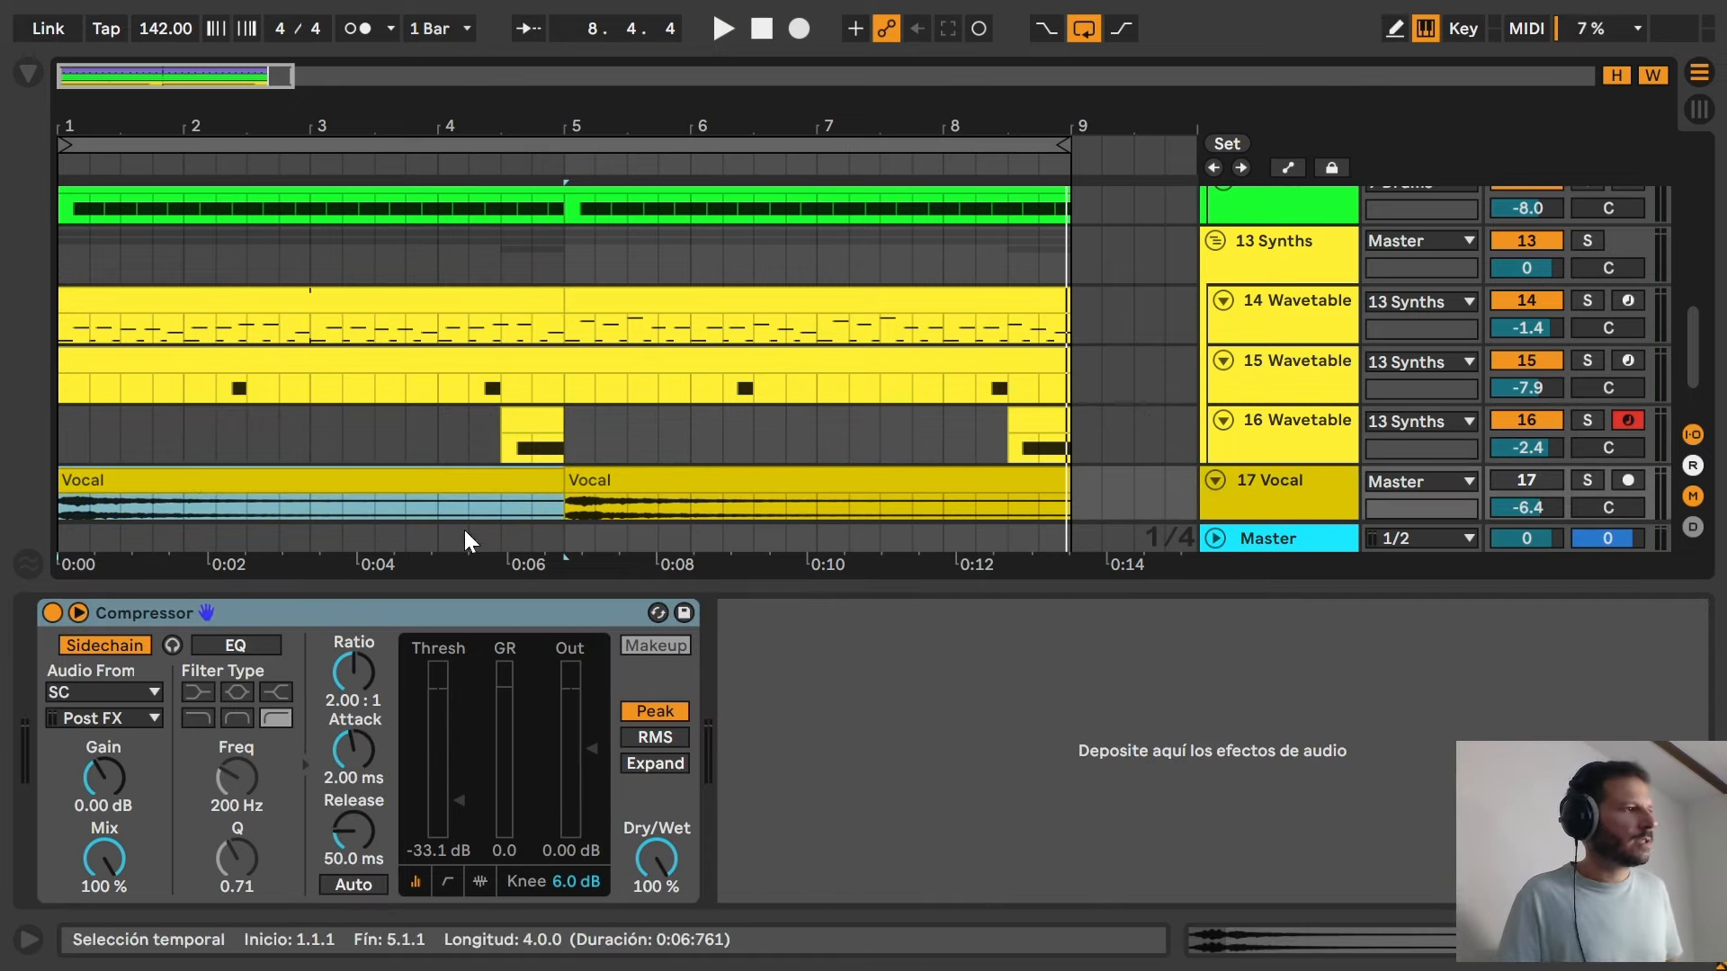
double_click(477, 484)
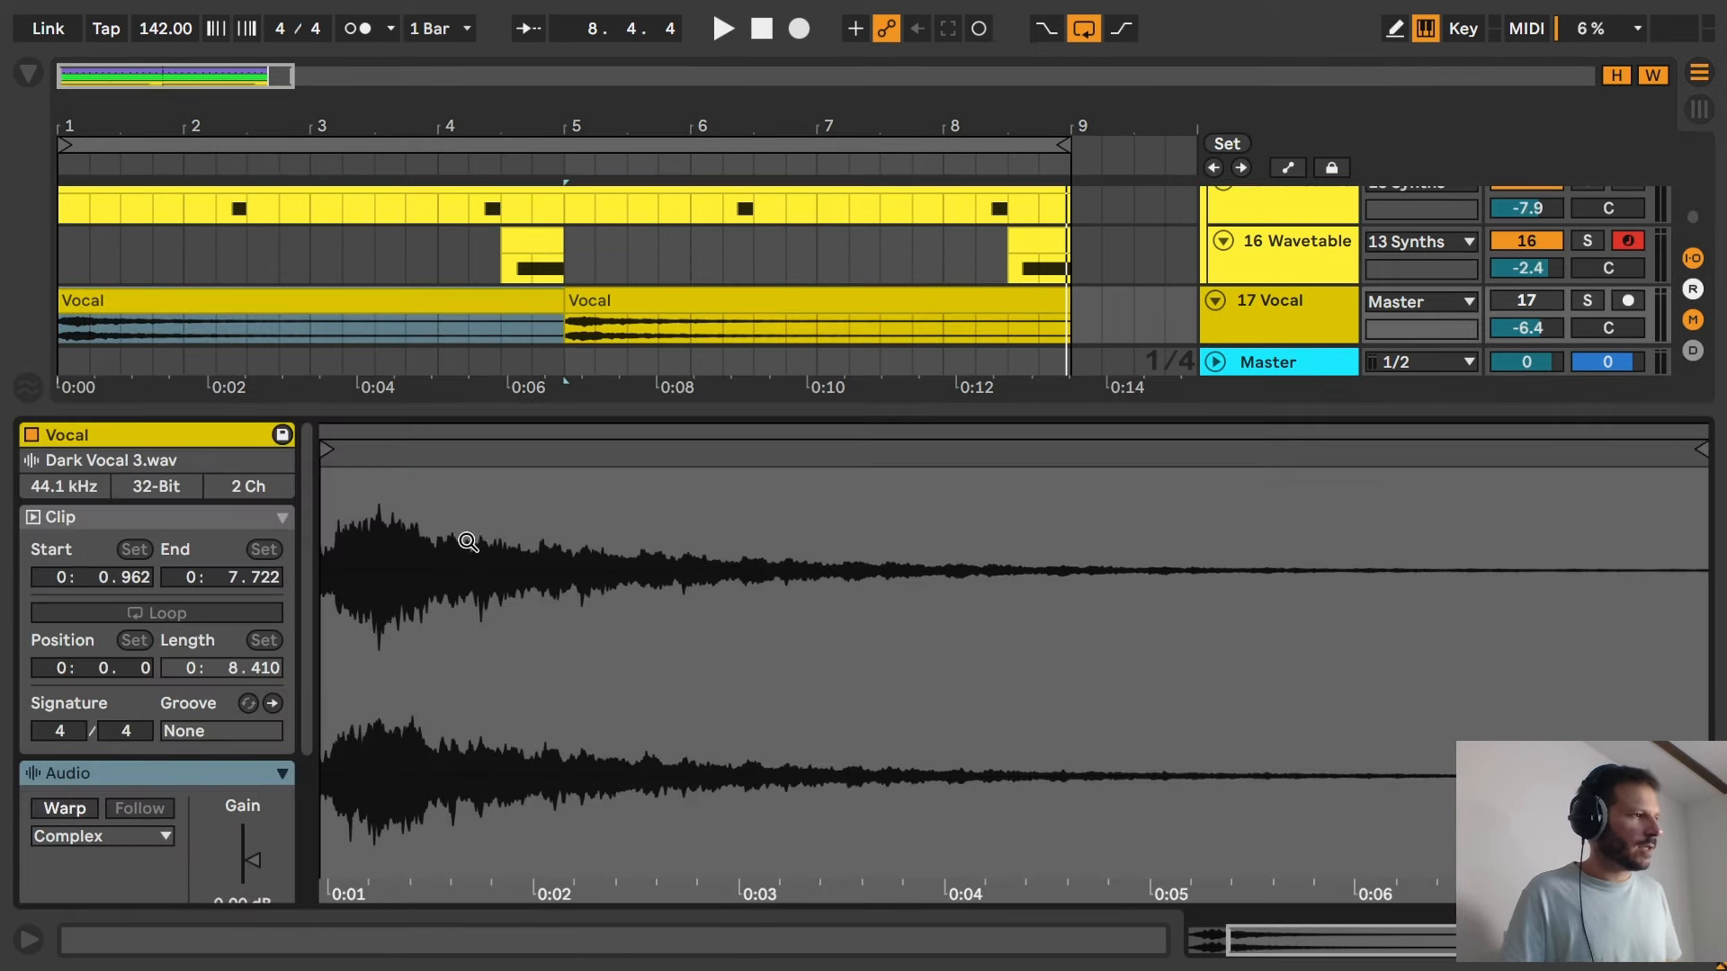
left_click_drag(558, 457, 755, 457)
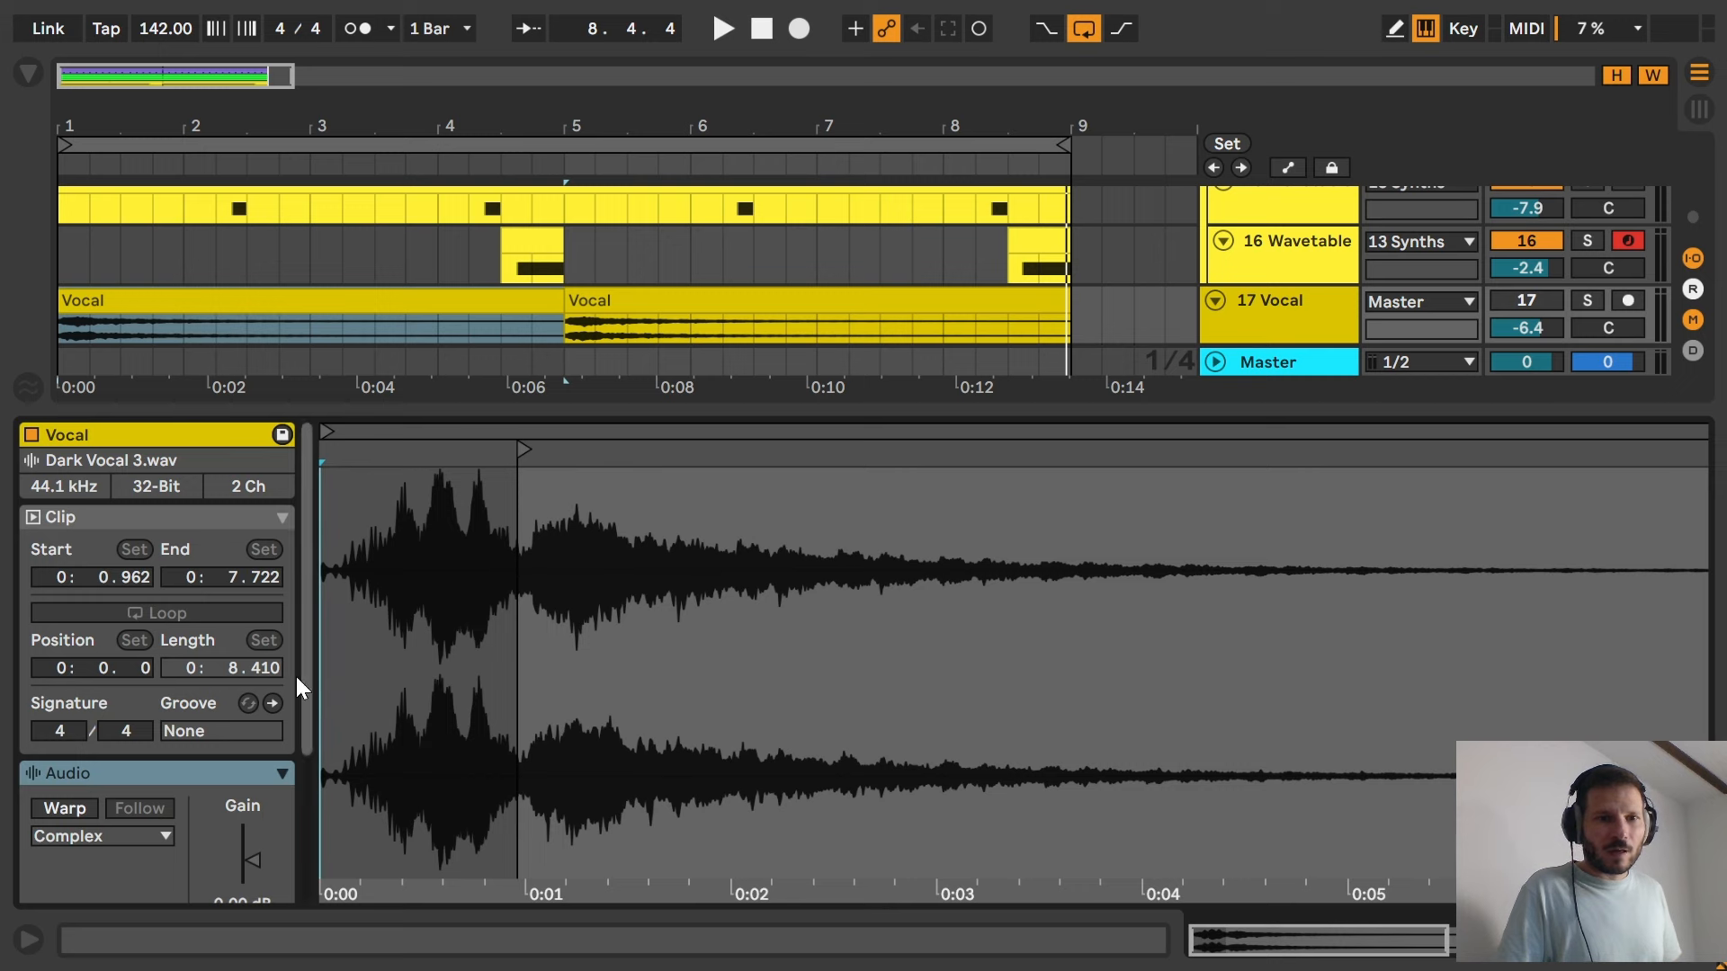
left_click_drag(816, 460, 601, 461)
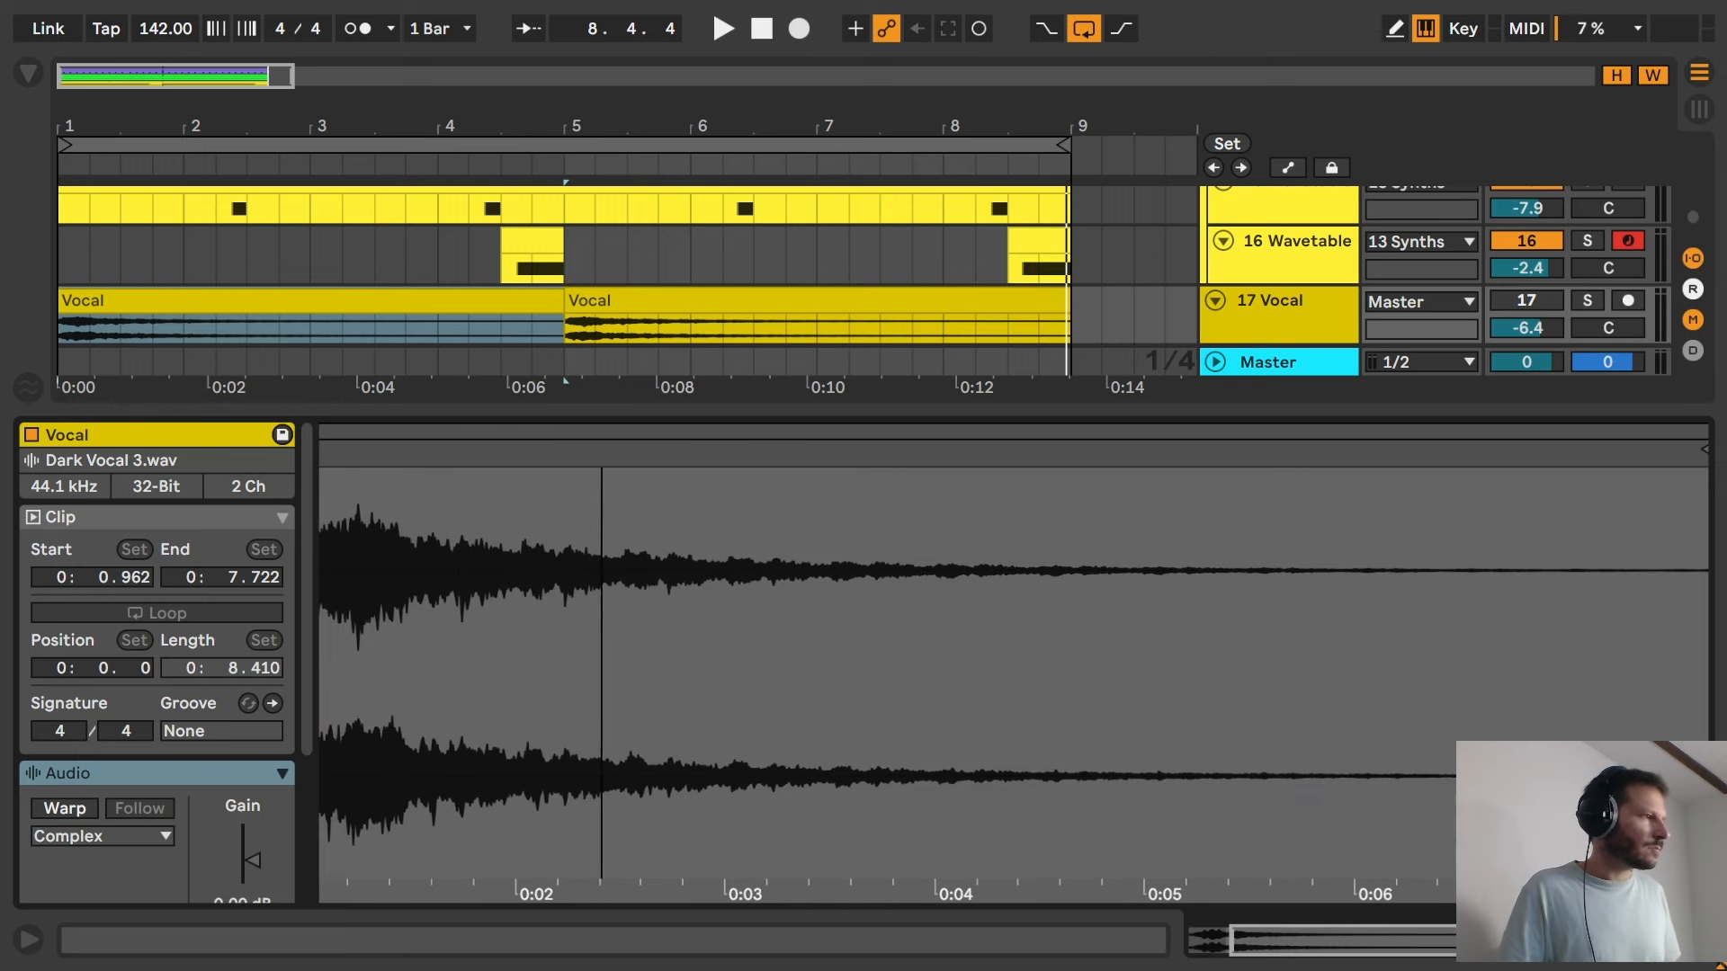
scroll(99, 868, "down", 3)
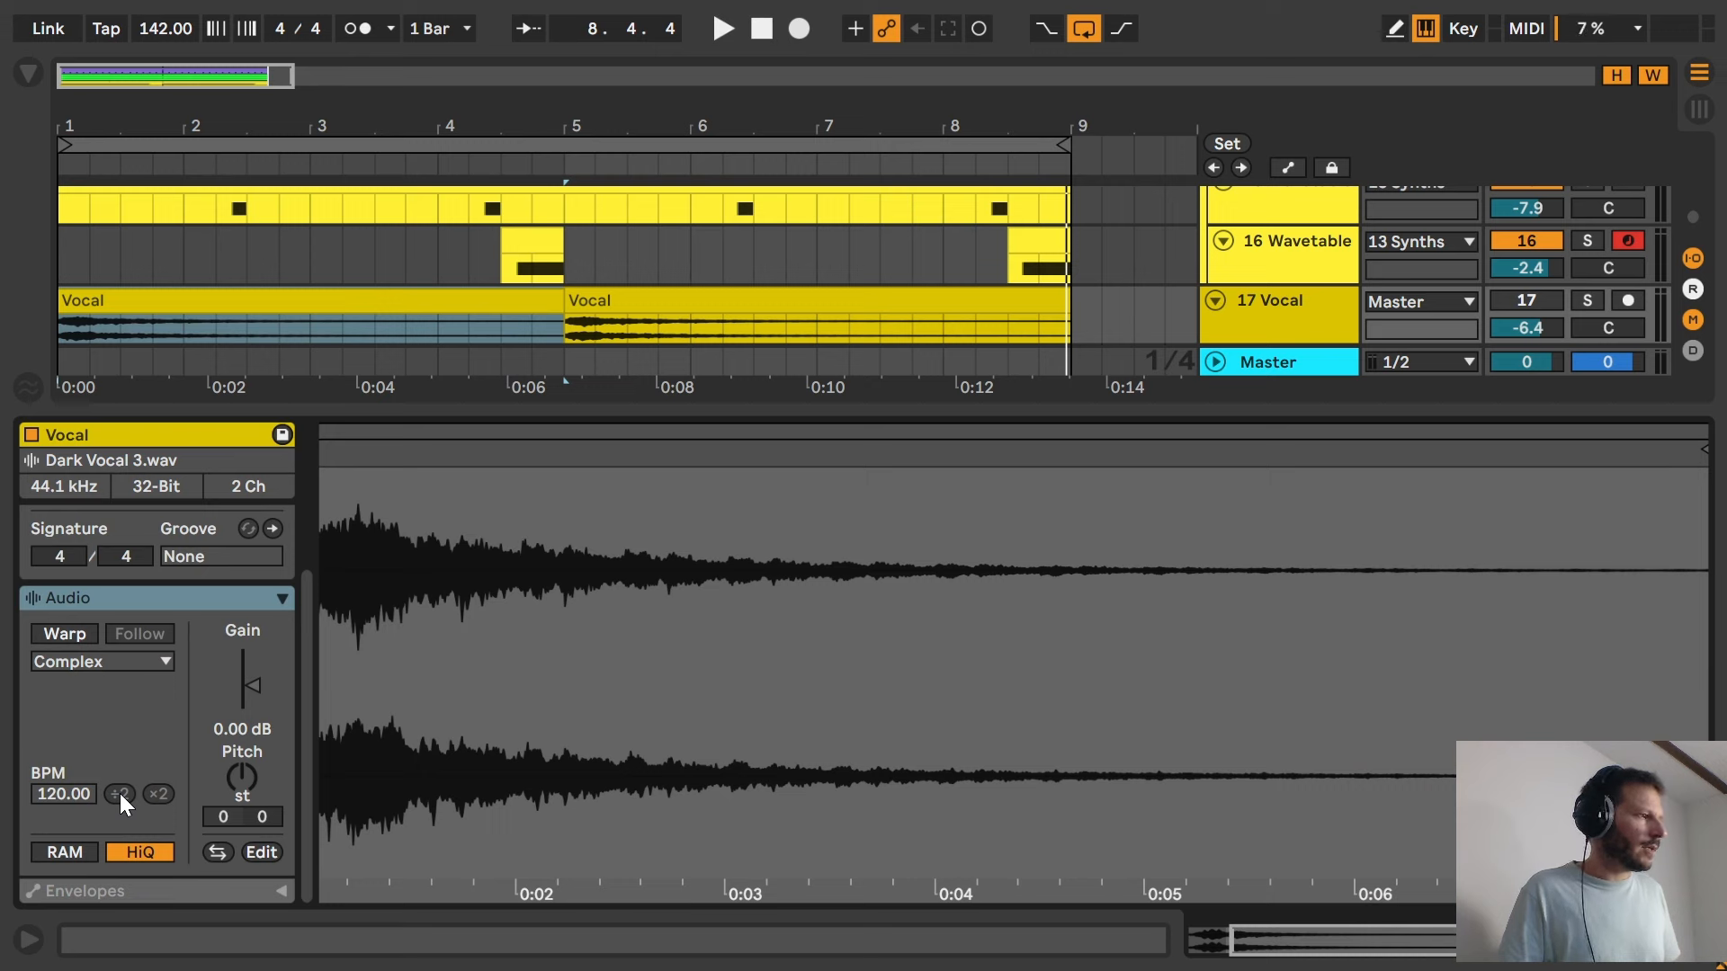
Set the first Vocal clip's pitch to +24 st, solo track 17 and audition the clip from bar 1.
left_click_drag(241, 793, 241, 714)
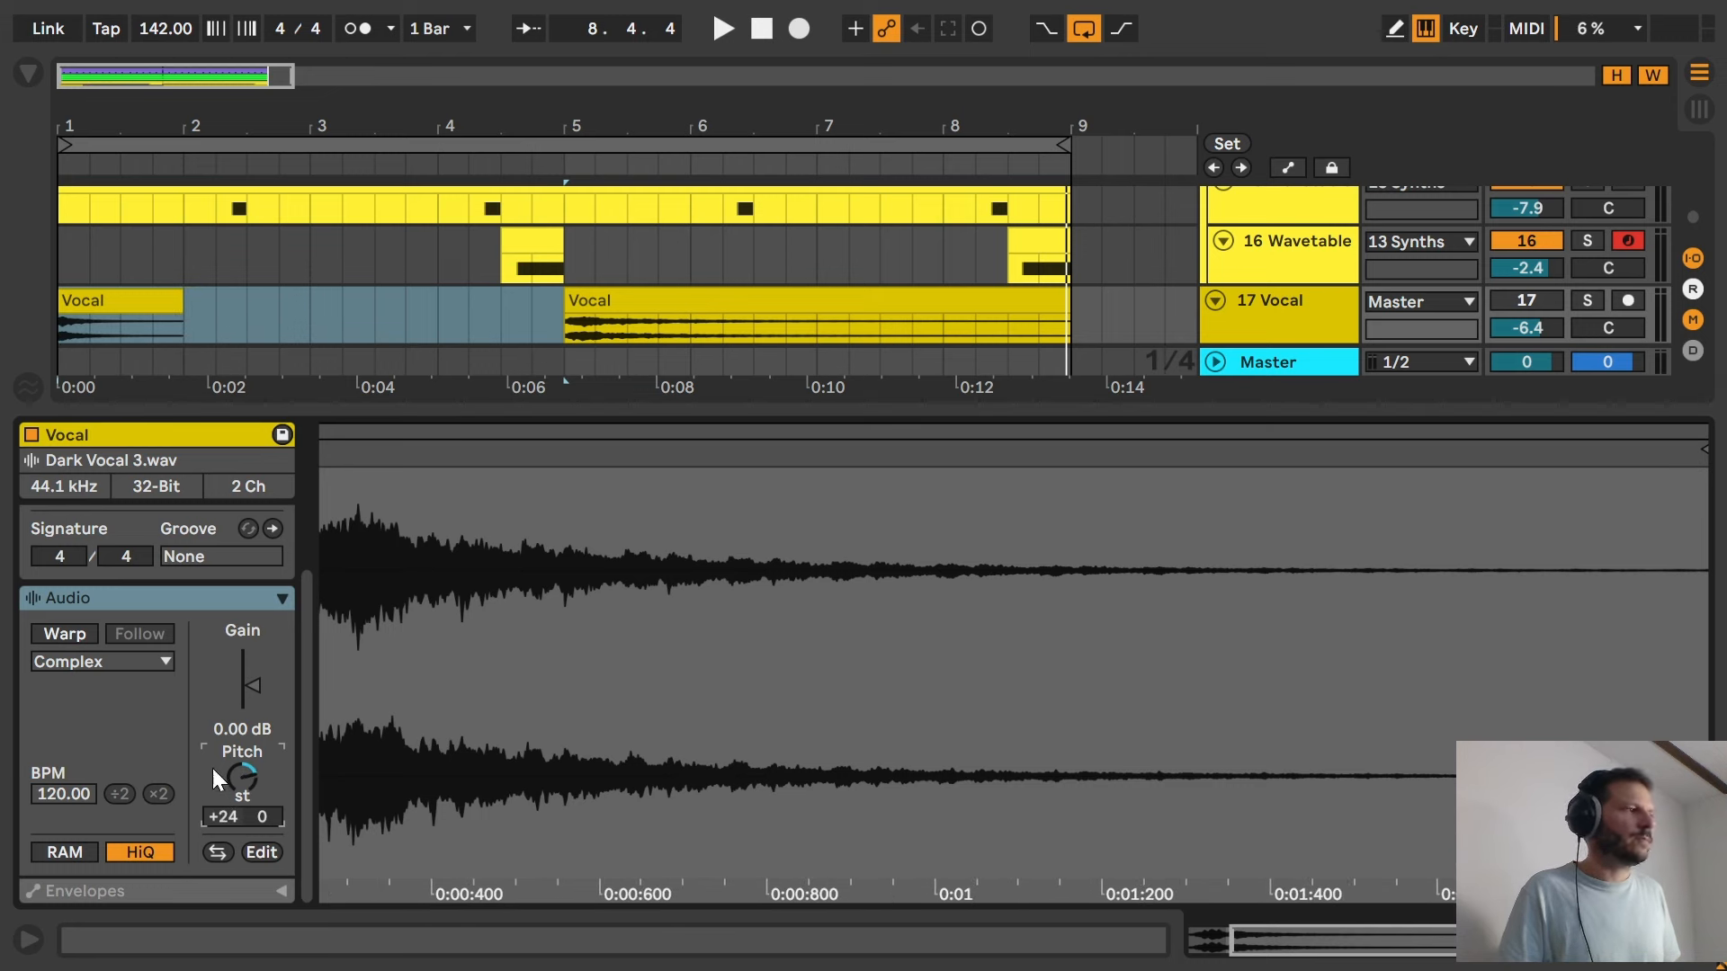
left_click(1587, 300)
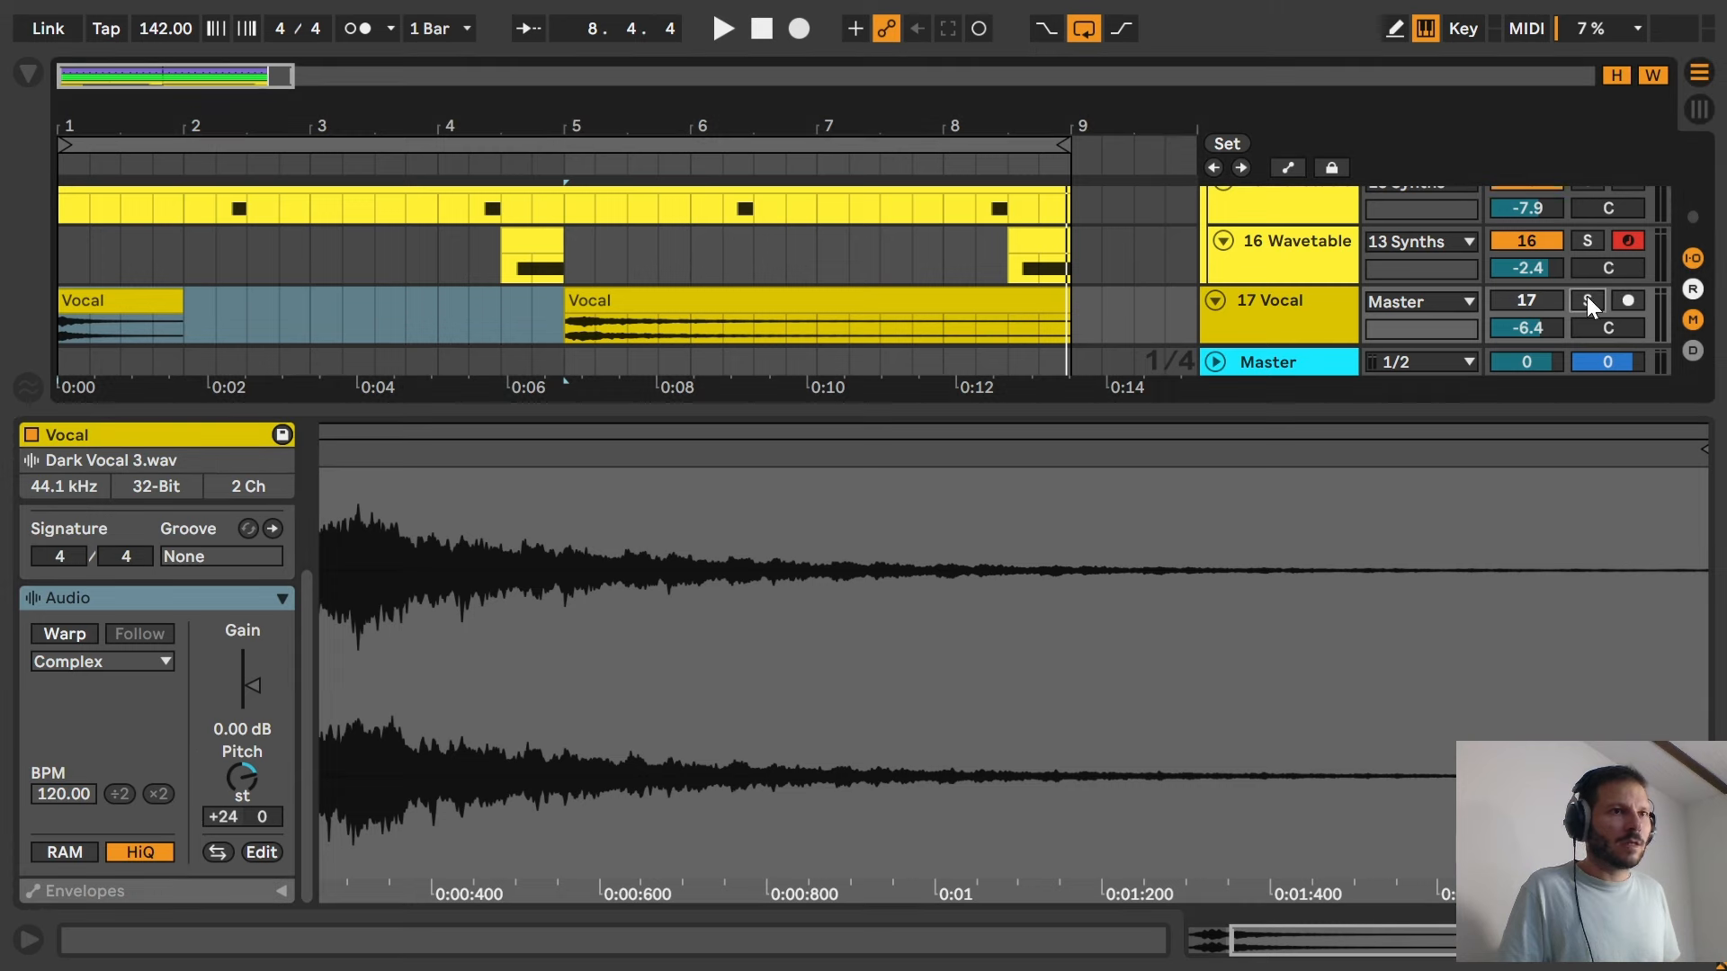
left_click(59, 261)
key("space")
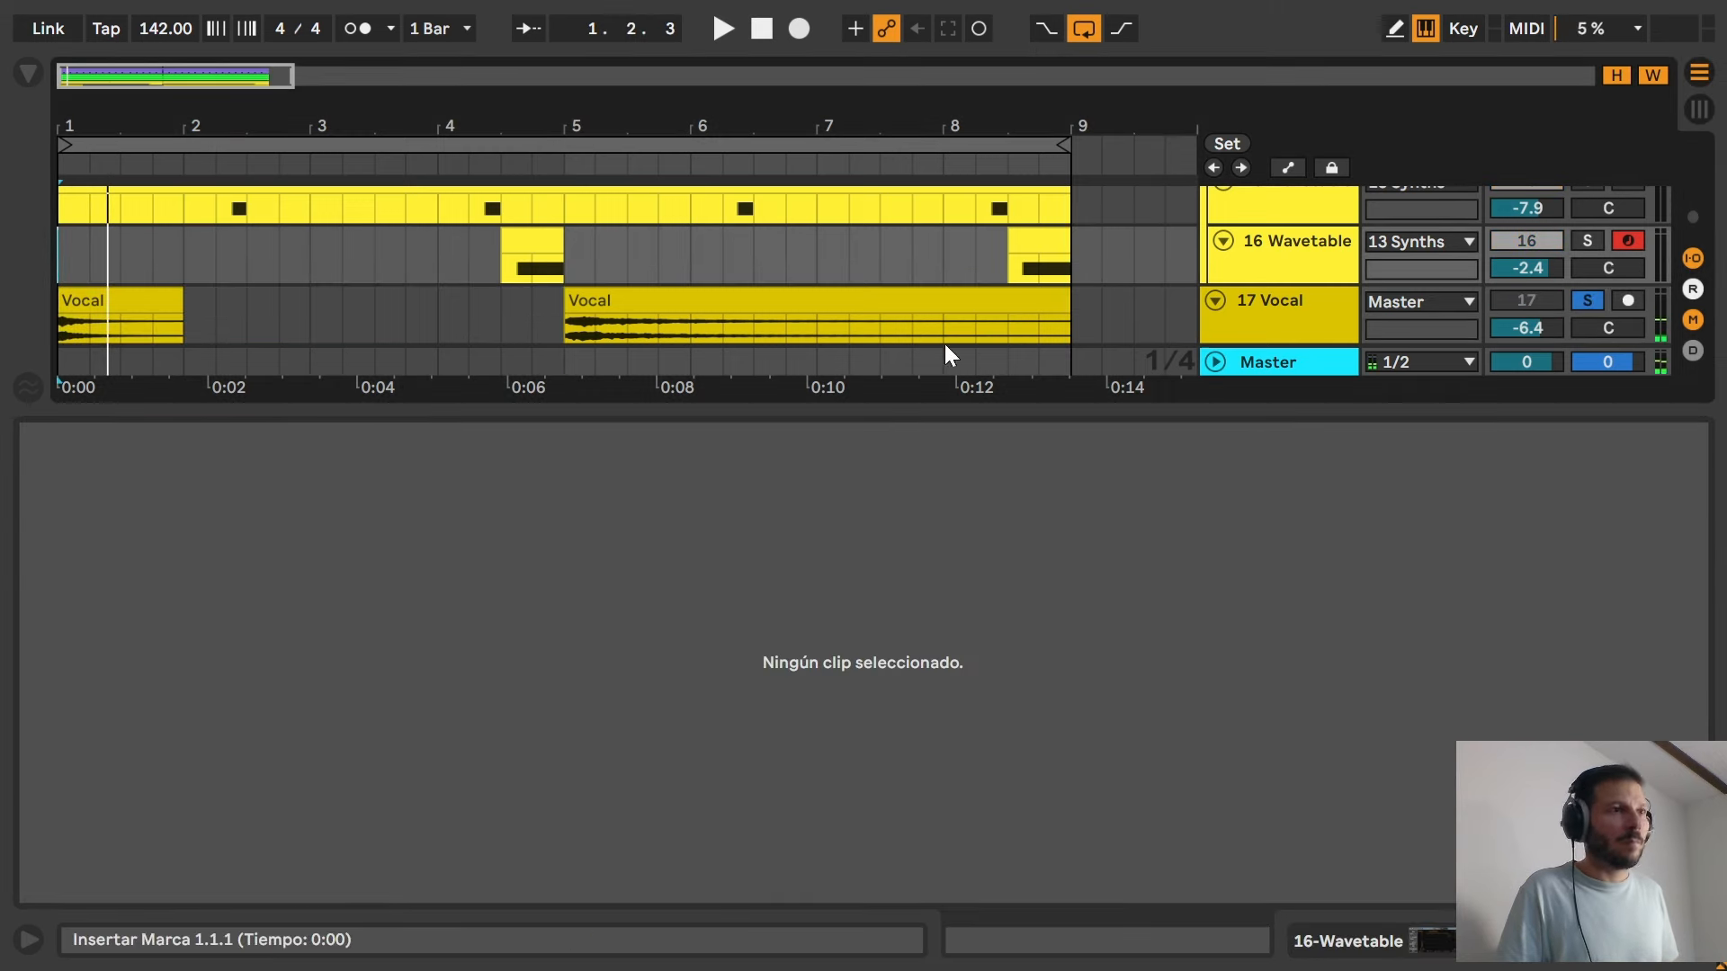
Set the first Vocal clip's pitch to +12 st and play it.
left_click(78, 299)
left_click(221, 814)
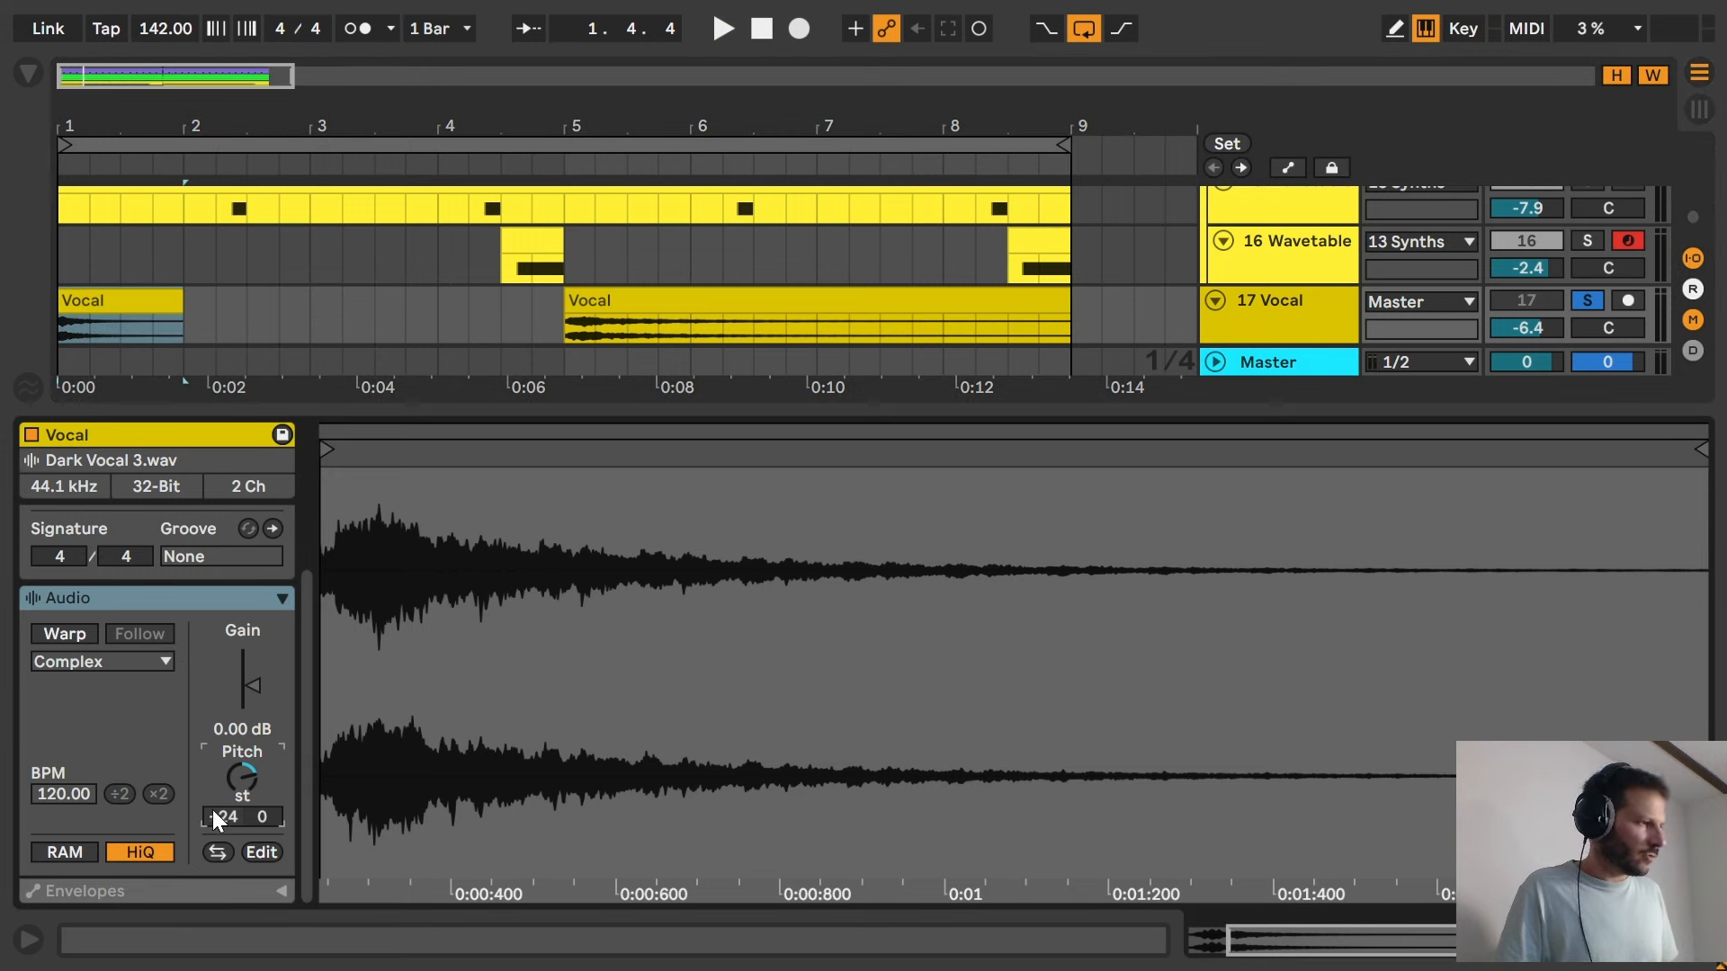
type("12")
key("Return")
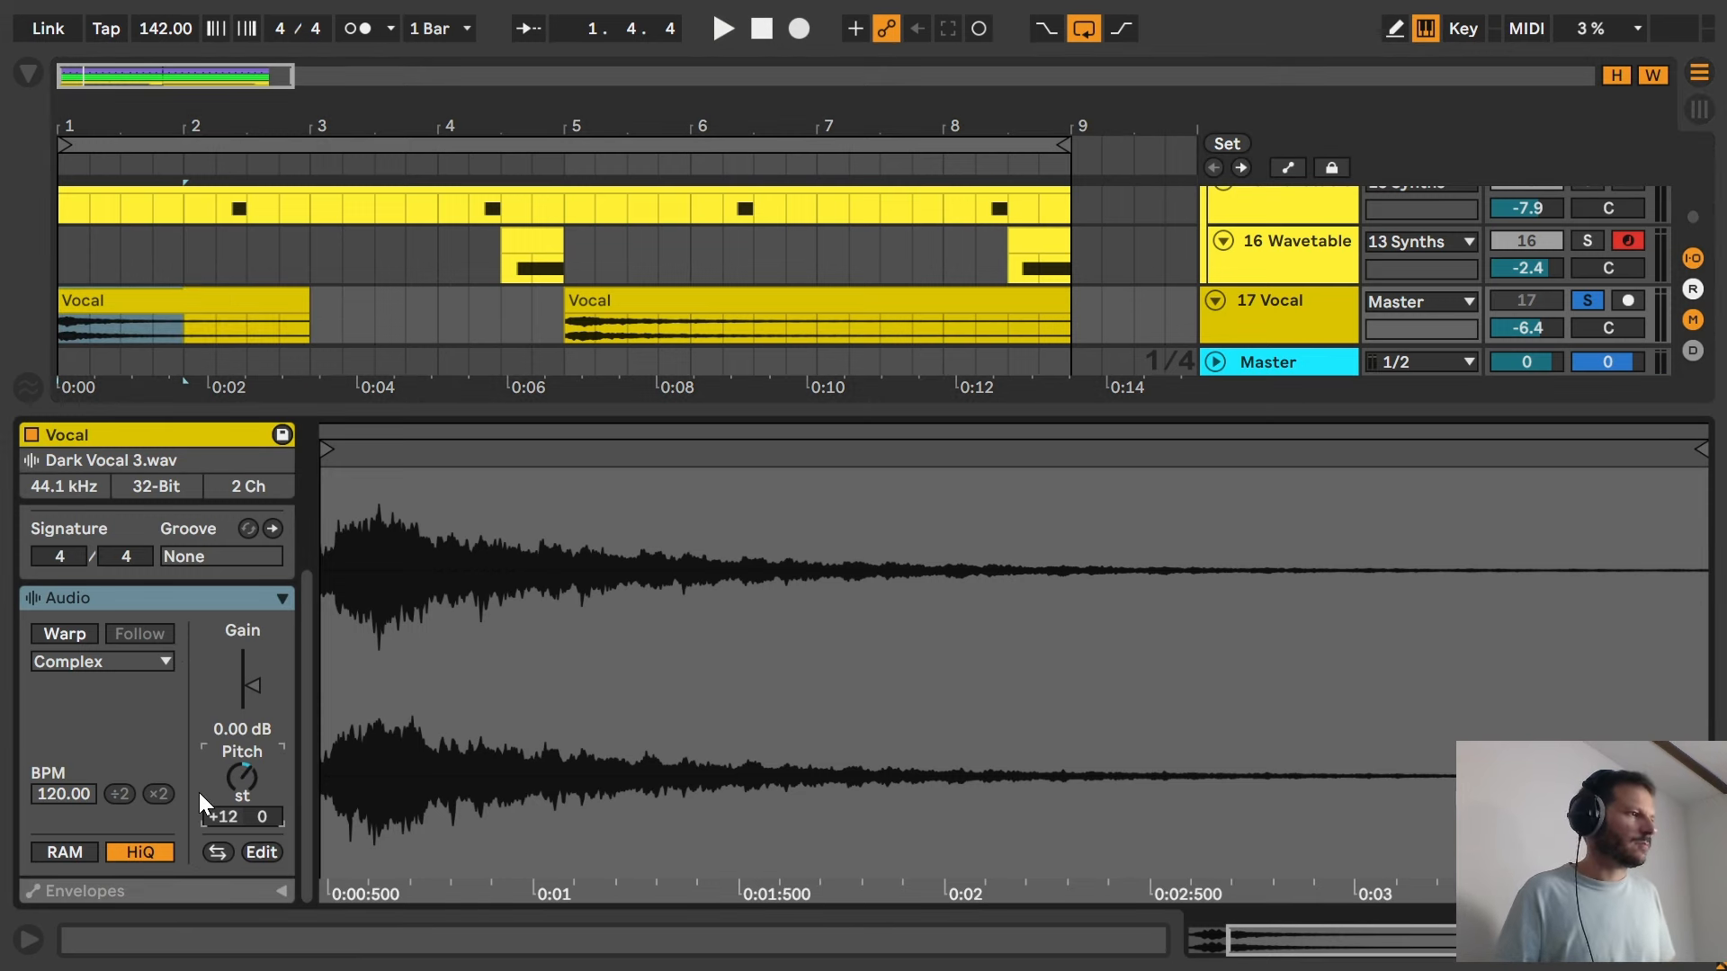
key("space")
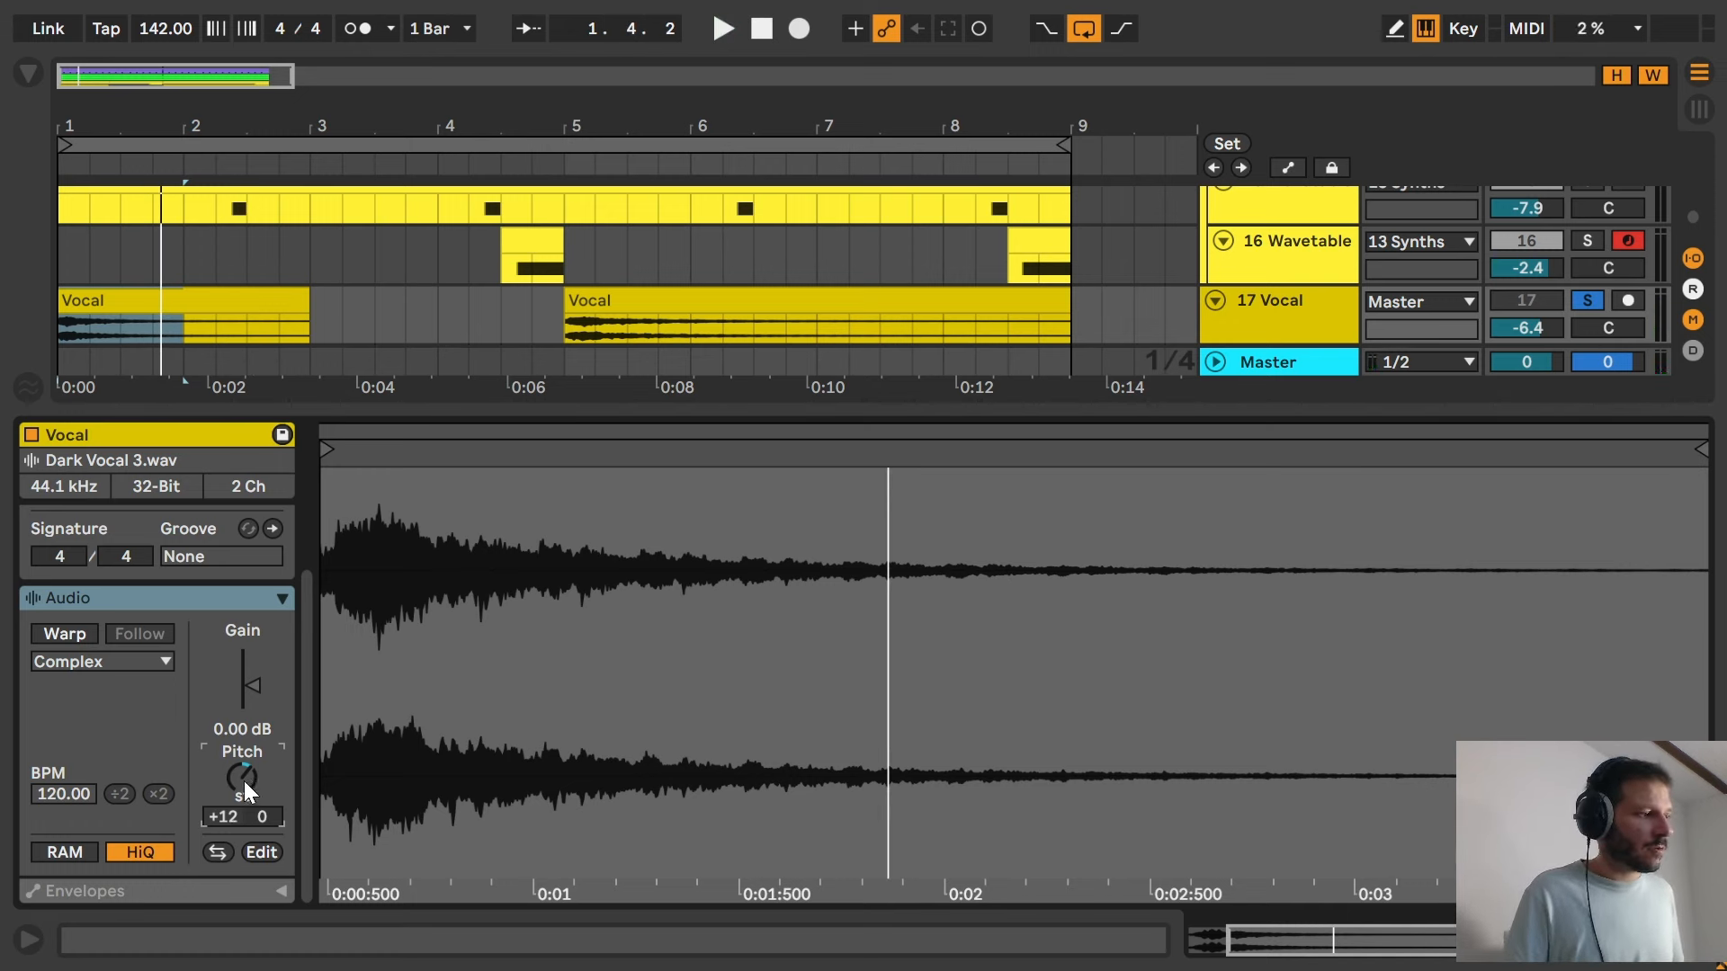
Reset the first Vocal clip's pitch to 0 st, unsolo track 17 and play the full arrangement.
left_click_drag(244, 780, 245, 829)
key("space")
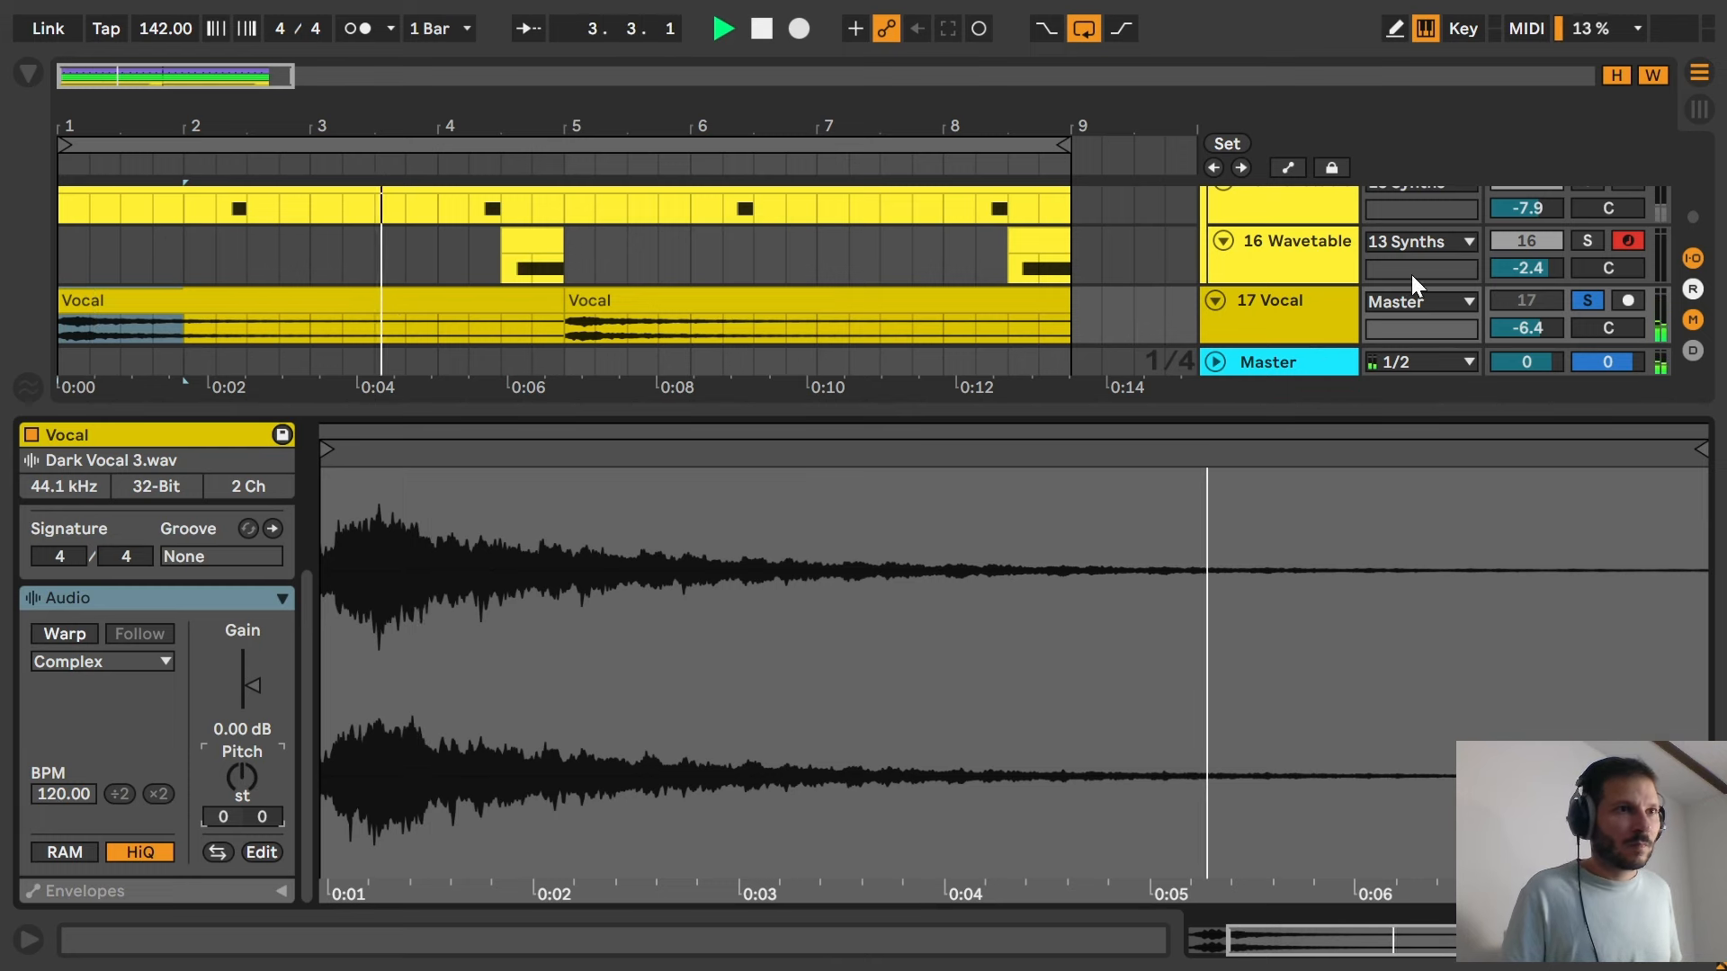
left_click(1581, 301)
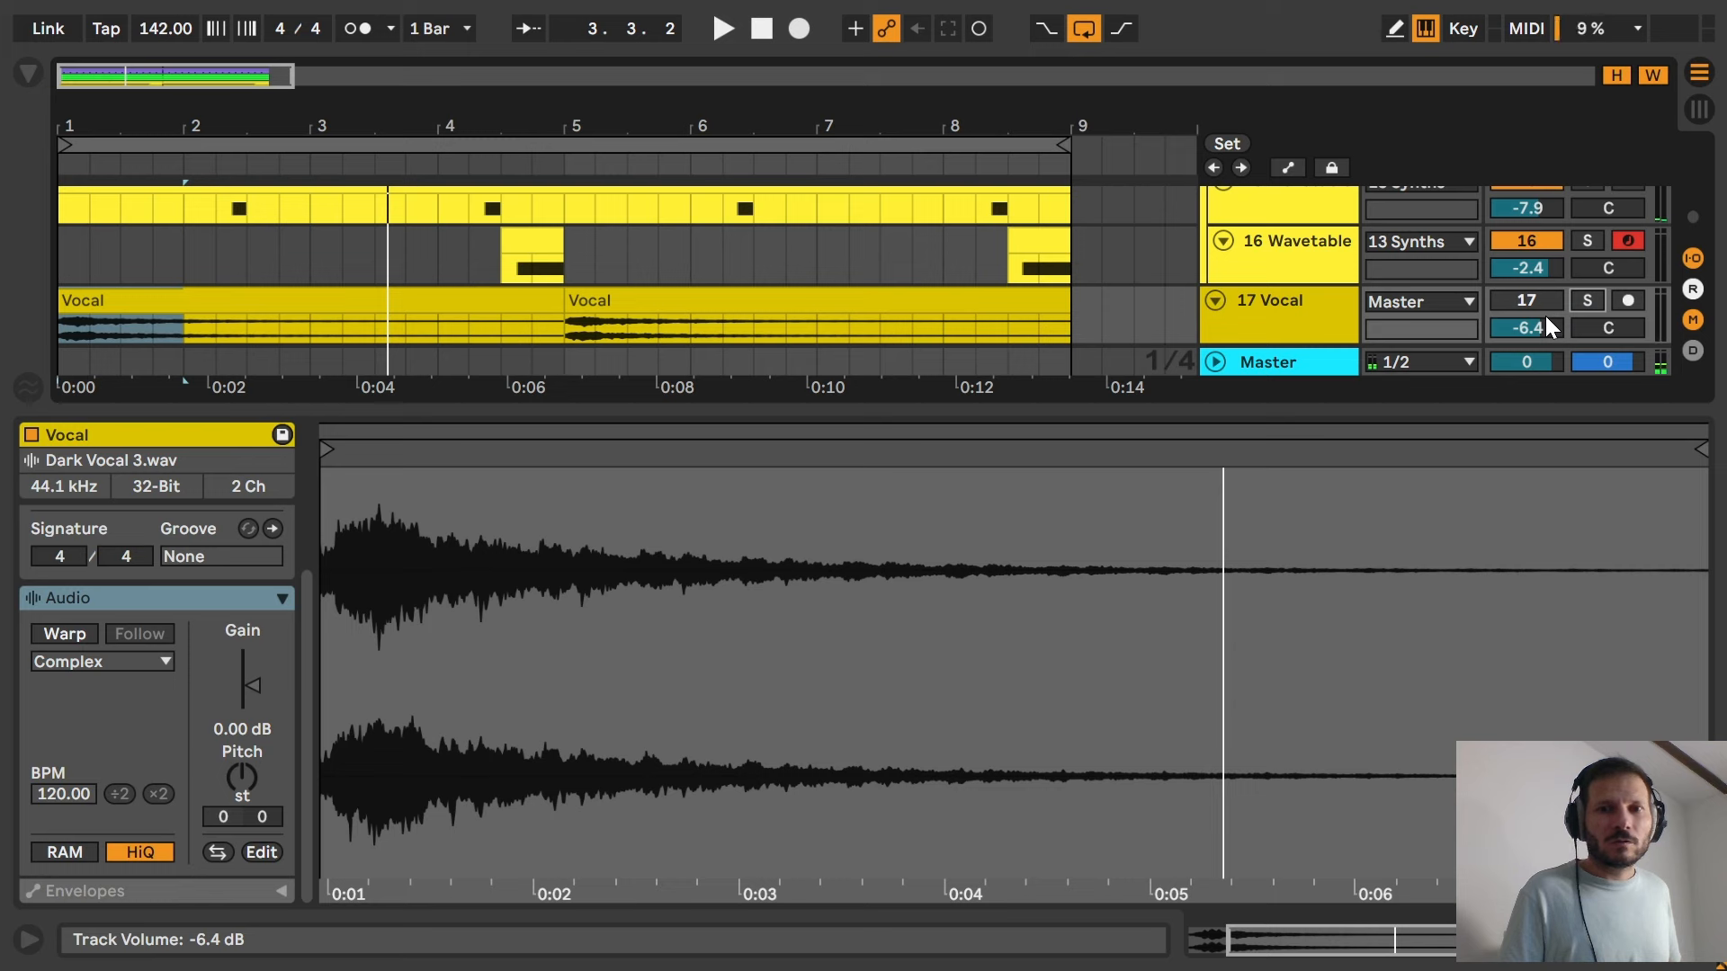
key("space")
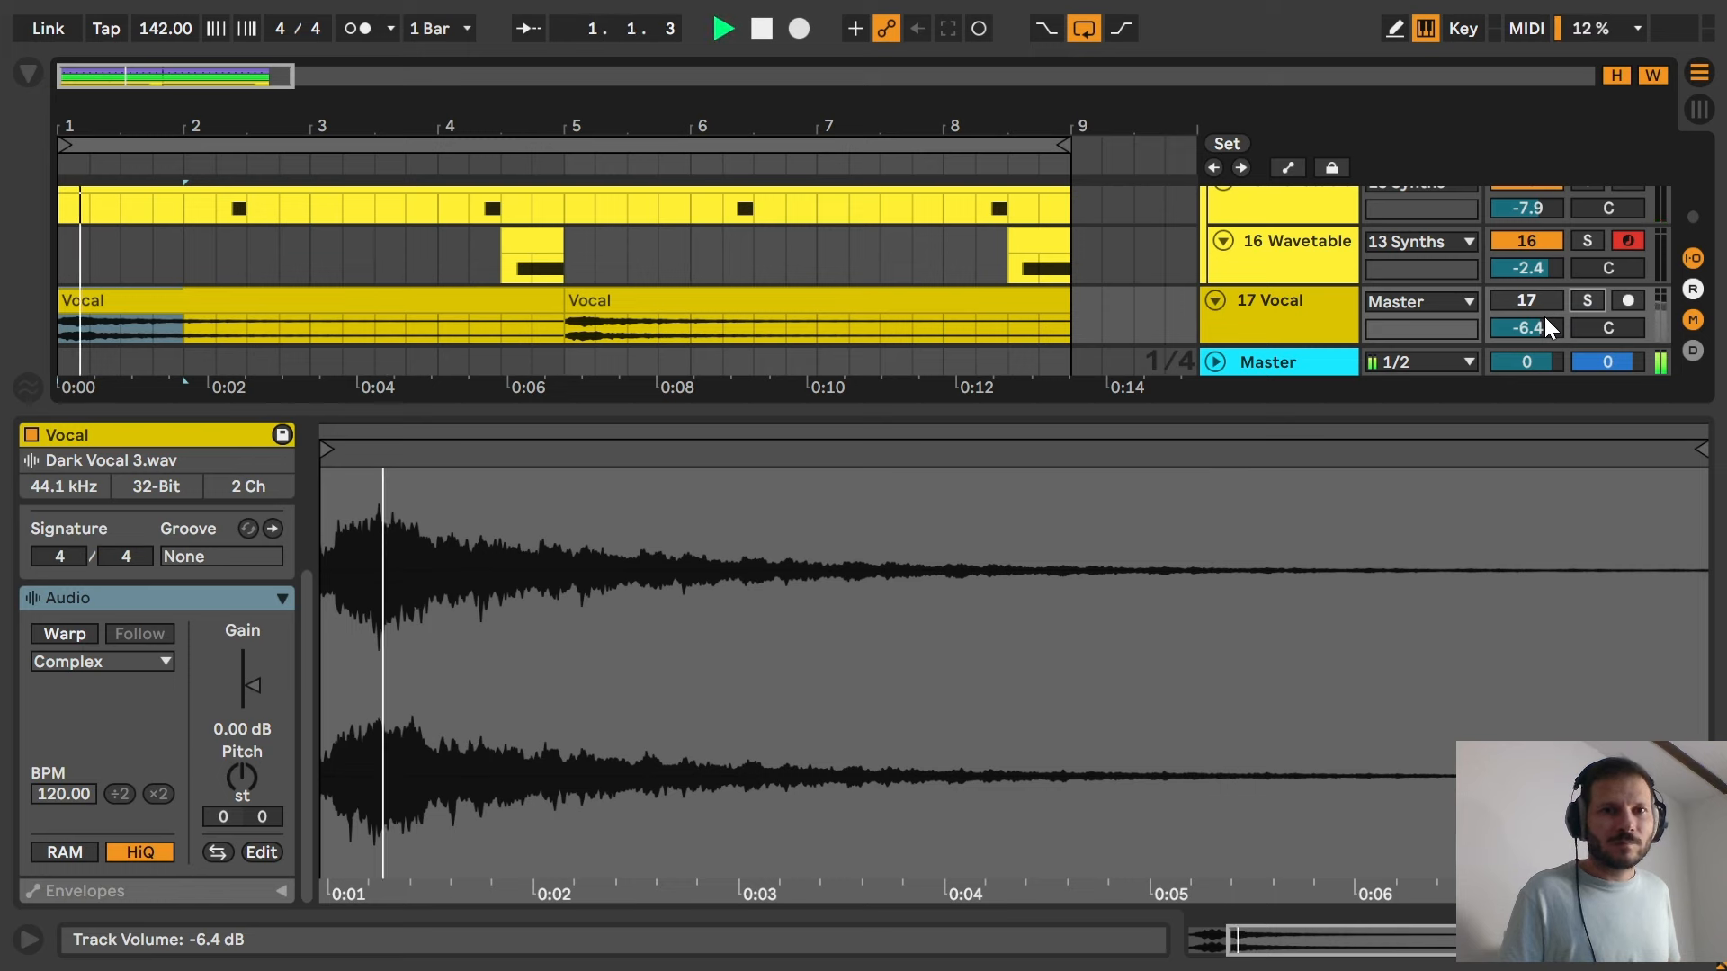